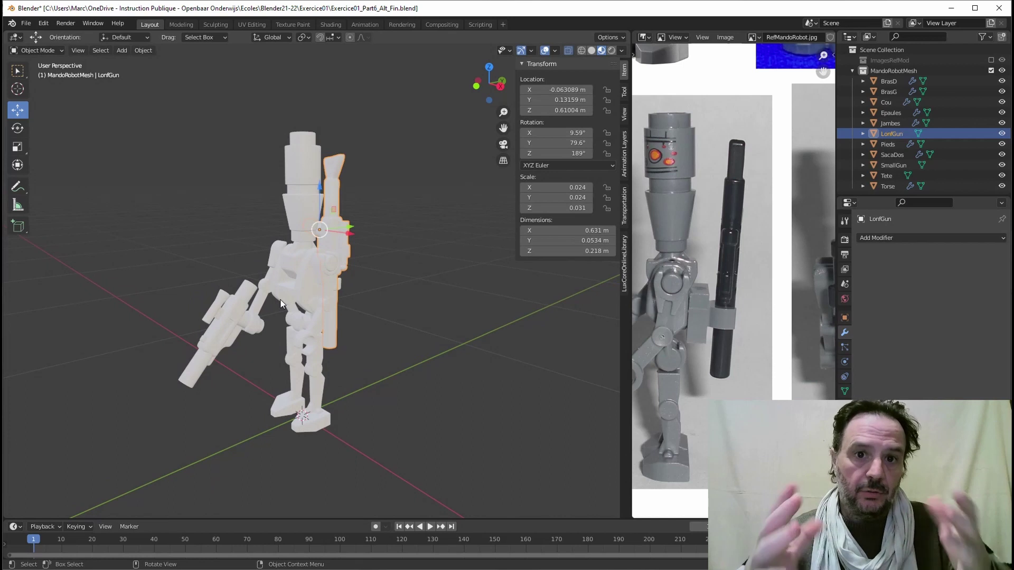
pyautogui.moveTo(278, 270)
pyautogui.mouseDown(button='middle')
pyautogui.moveTo(360, 268)
pyautogui.moveTo(268, 279)
pyautogui.mouseUp(button='middle')
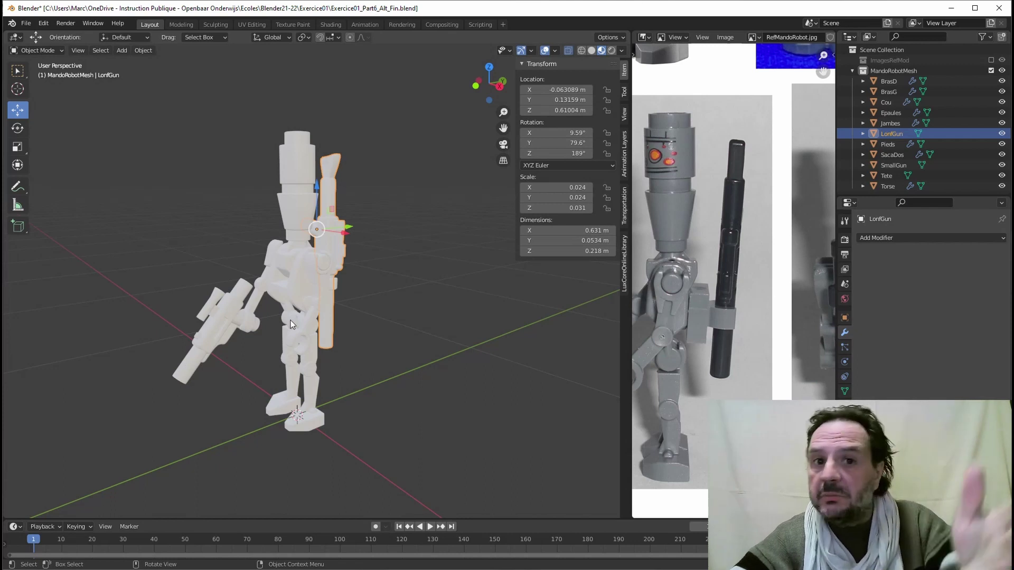
pyautogui.moveTo(272, 331); pyautogui.dragTo(289, 295, button='middle')
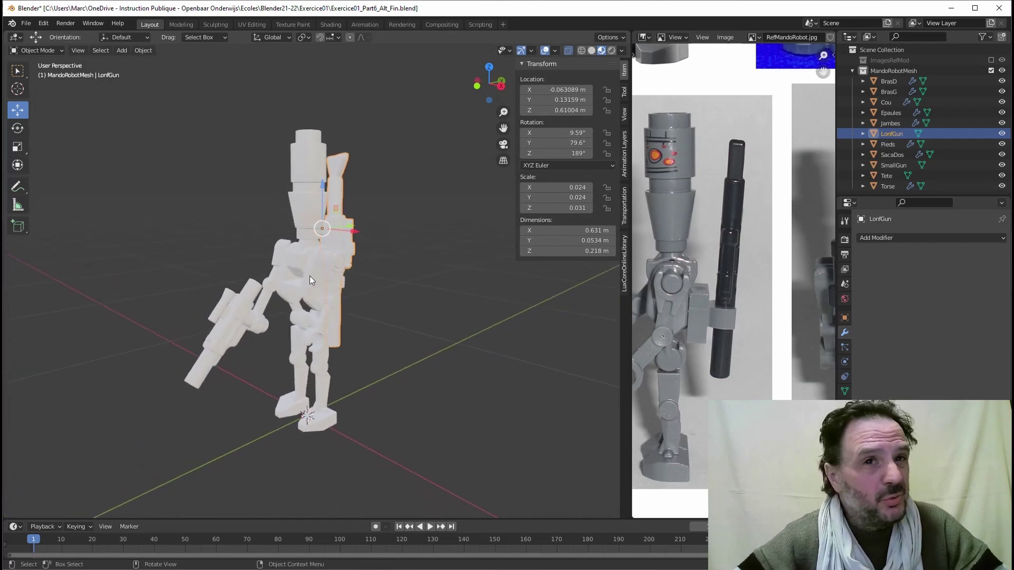
pyautogui.moveTo(357, 299); pyautogui.dragTo(303, 285, button='middle')
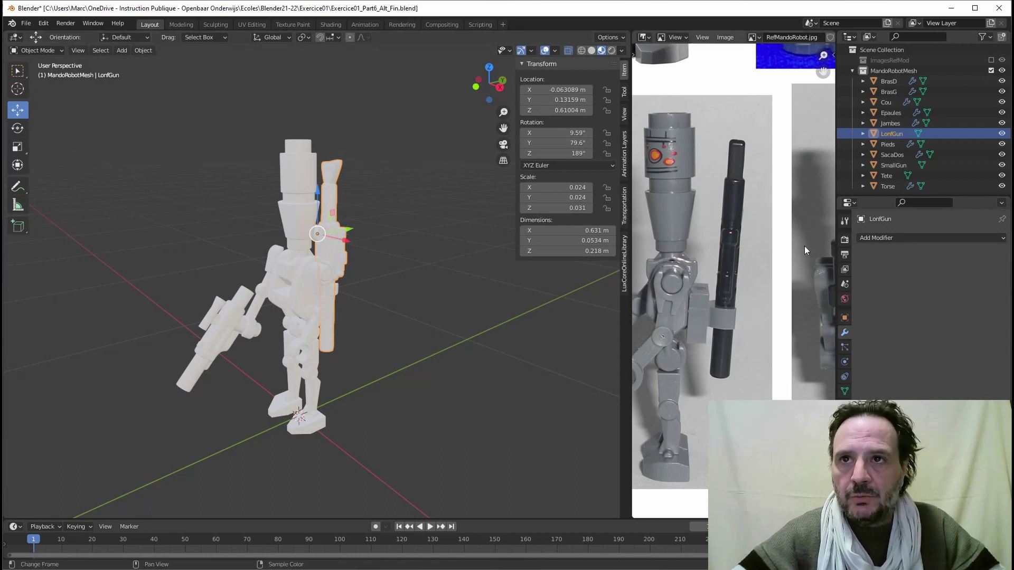
# Set the horizontal render resolution to 1080 px and the end frame to 1.
pyautogui.click(845, 239)
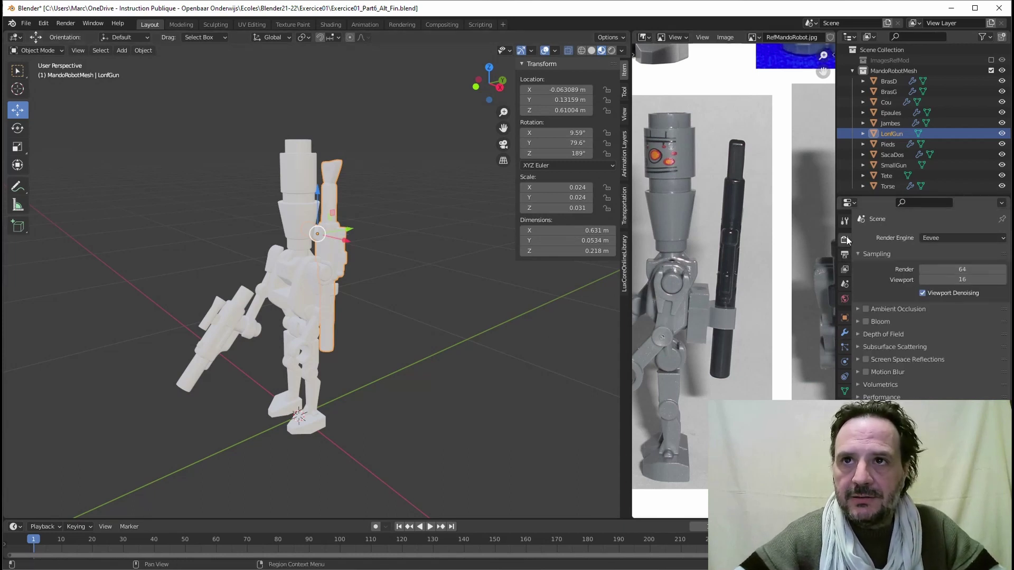
pyautogui.click(845, 255)
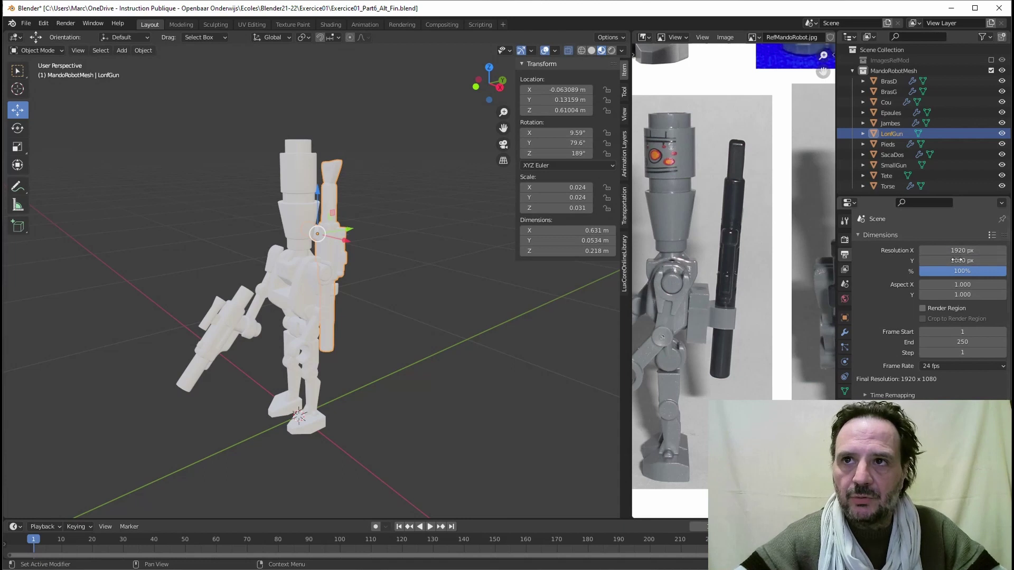
pyautogui.click(983, 252)
pyautogui.write('1080')
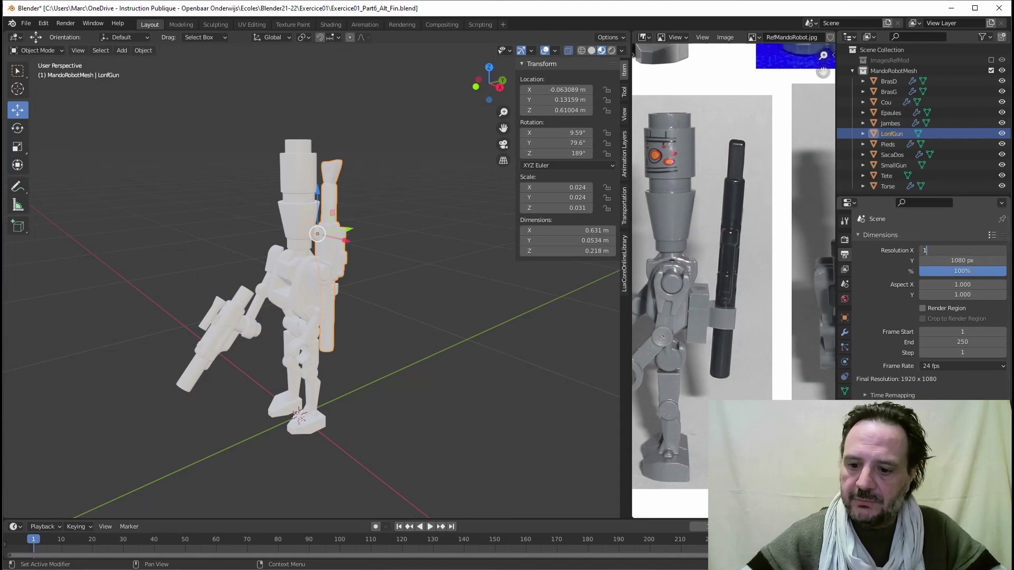
pyautogui.press('Return')
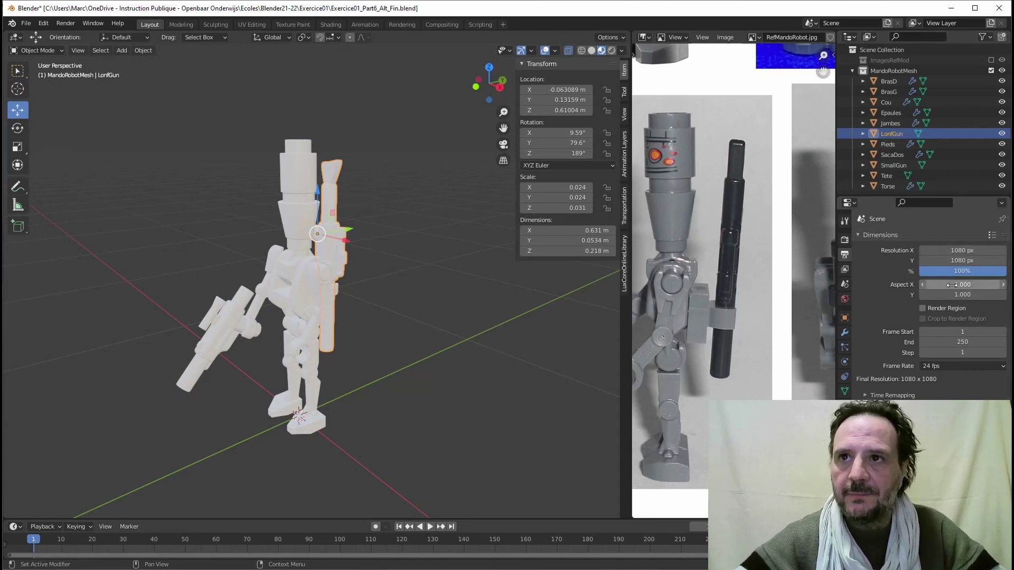
pyautogui.click(951, 342)
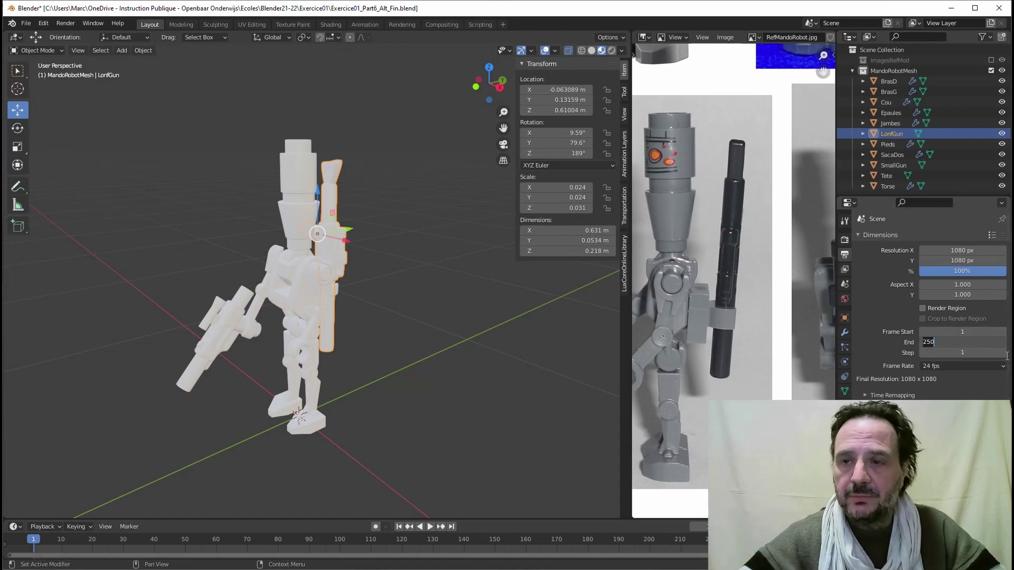
pyautogui.write('1')
pyautogui.press('Return')
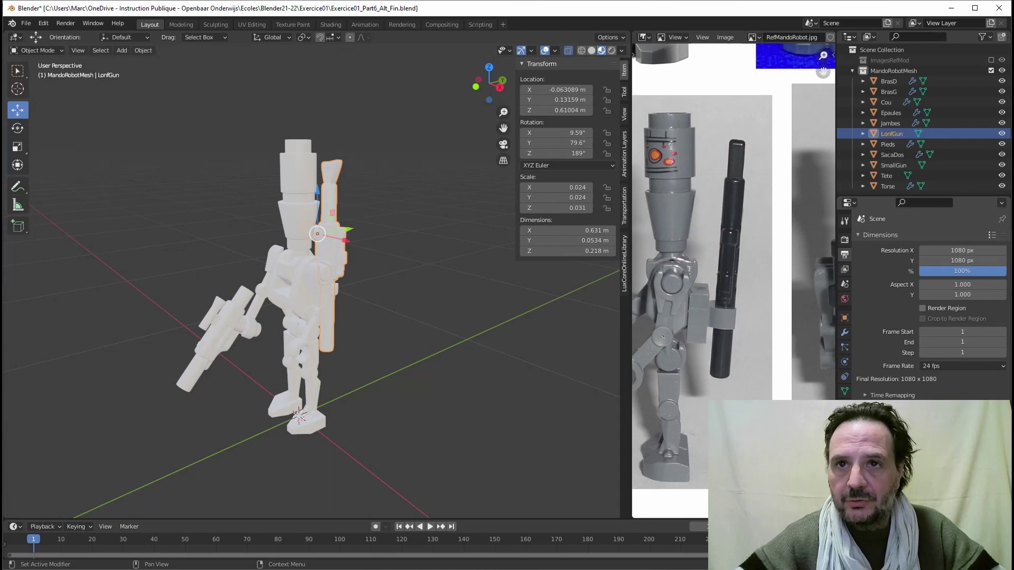
# Set the render output to the Rendus folder inside Exercice01 with the file name NOM_Prenom_CLASSE_EX01_IMAGE01, without the .png extension.
pyautogui.click(1000, 439)
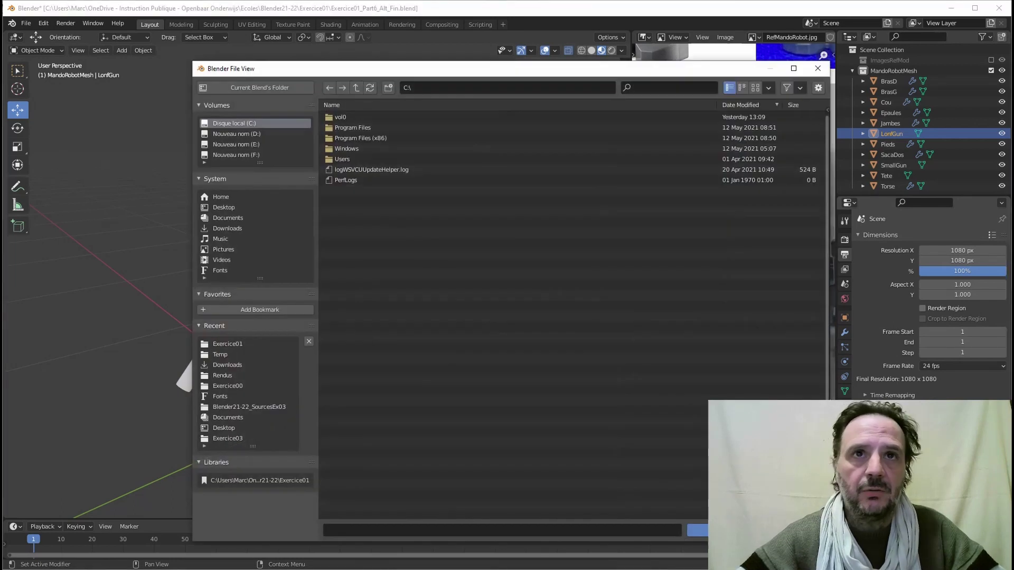
pyautogui.click(230, 345)
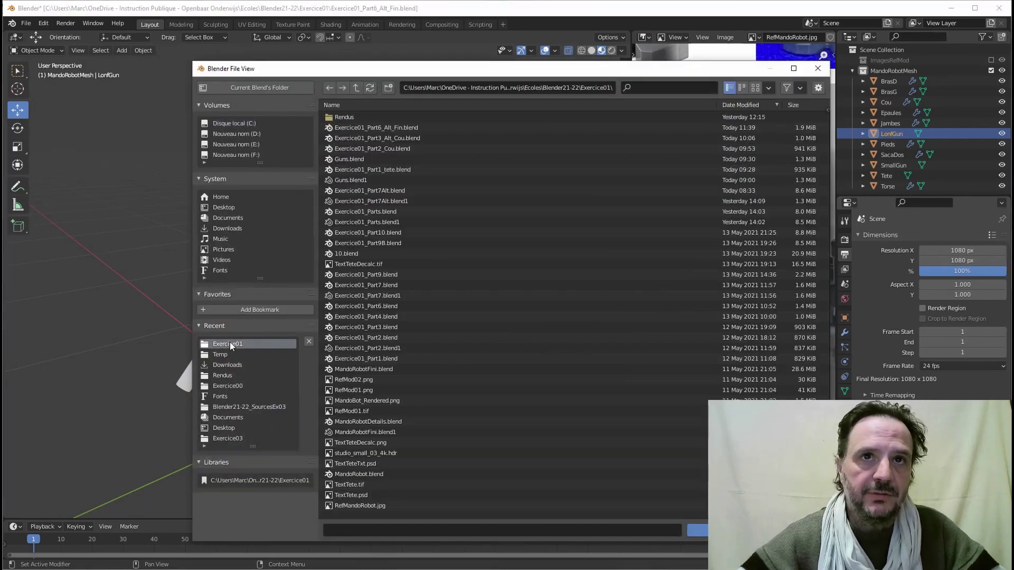
pyautogui.click(347, 118)
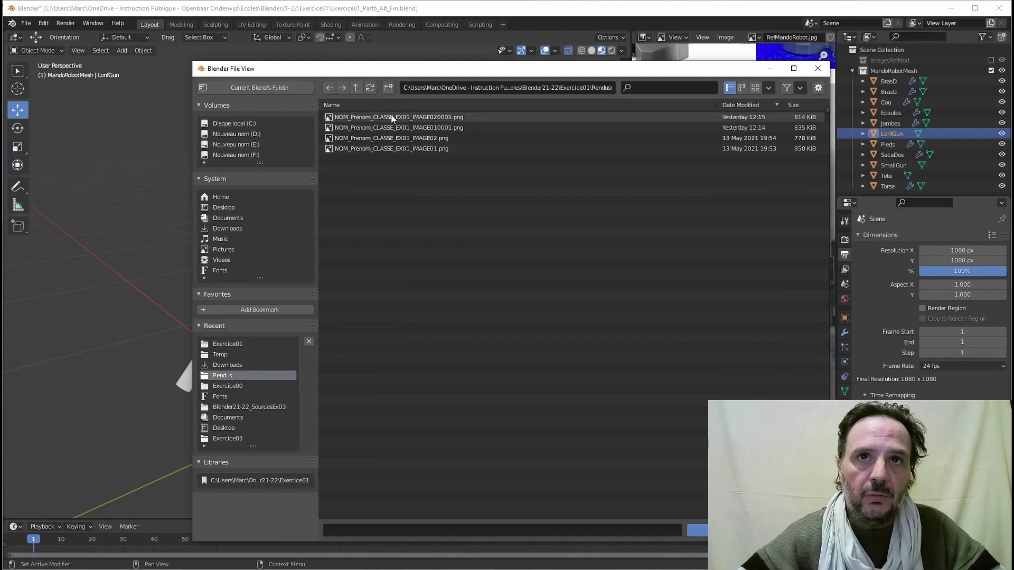
pyautogui.click(378, 149)
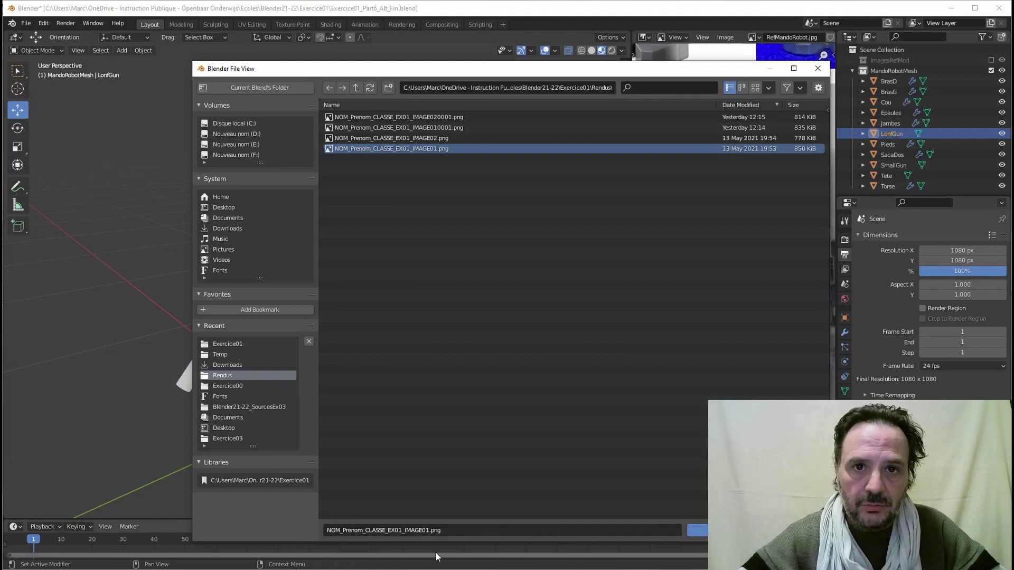
pyautogui.click(431, 530)
pyautogui.moveTo(430, 530); pyautogui.dragTo(470, 529)
pyautogui.press('BackSpace')
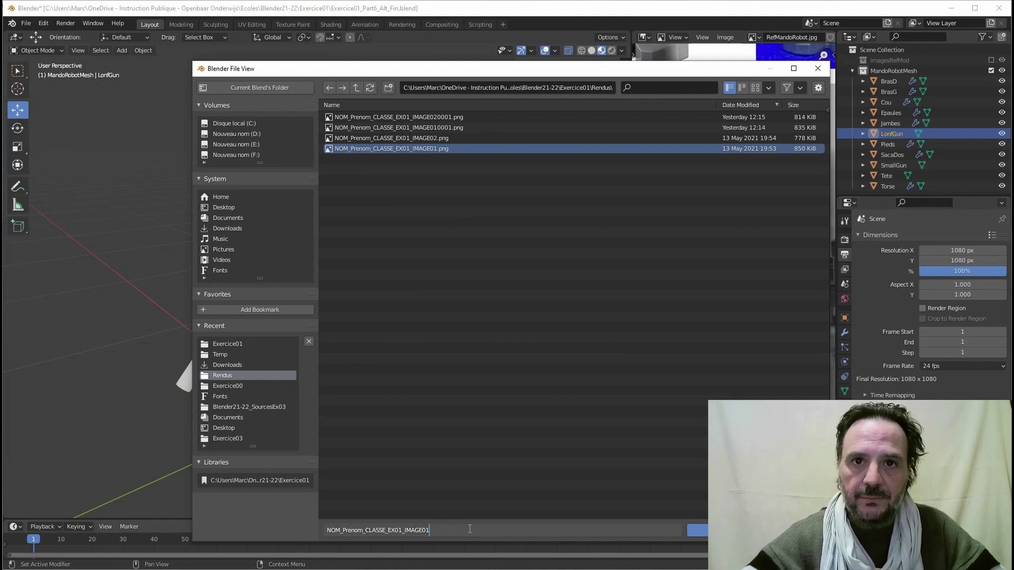
pyautogui.press('Return')
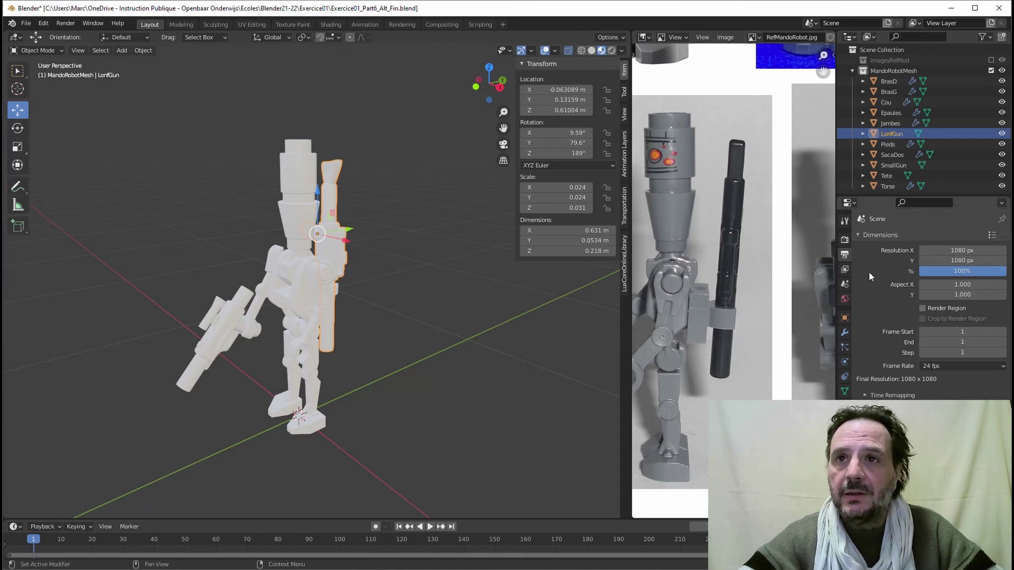
# Review the available render engines in the render settings, keeping Eevee as the engine.
pyautogui.click(845, 239)
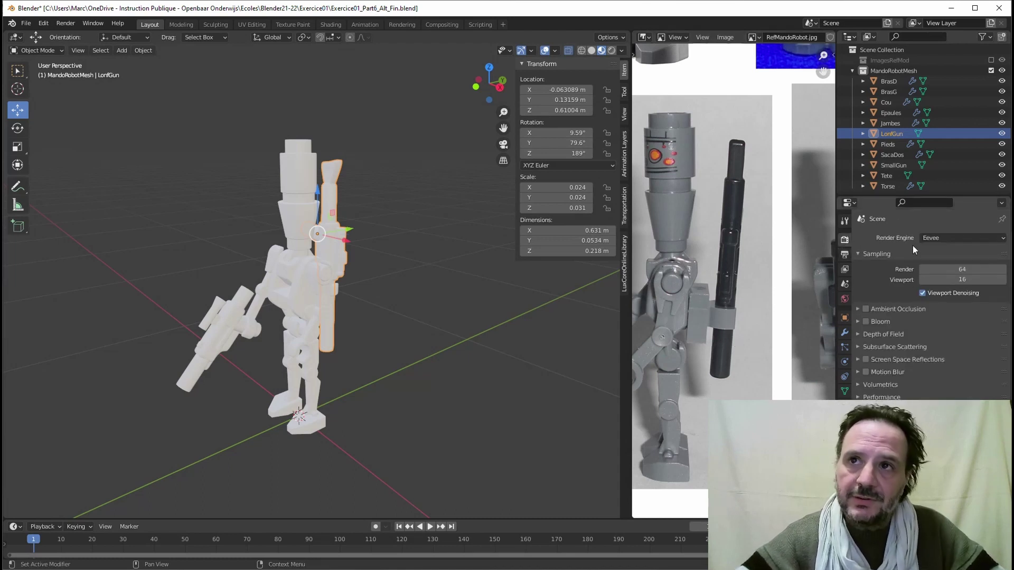
pyautogui.click(933, 237)
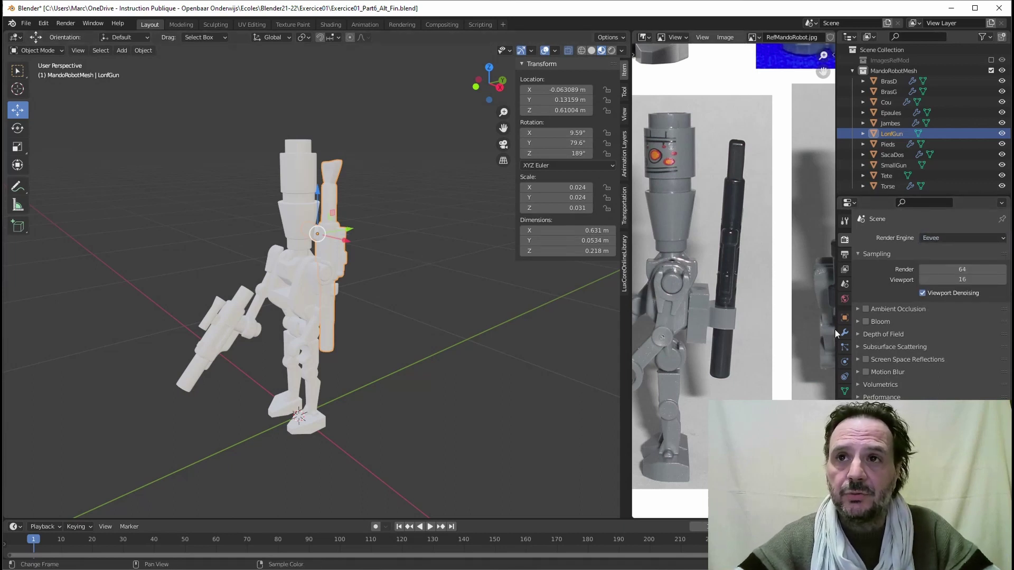
pyautogui.click(930, 237)
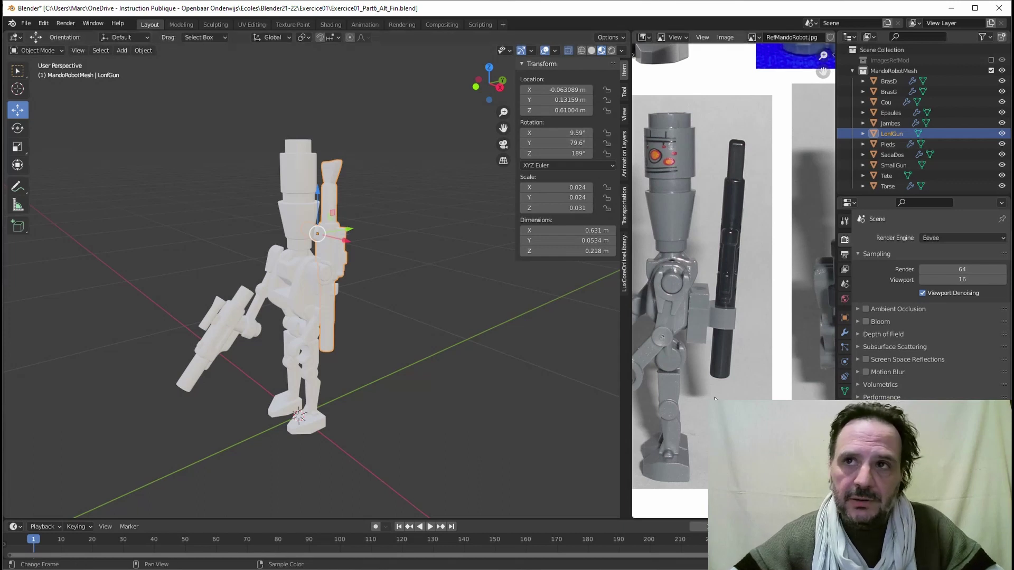
pyautogui.click(943, 238)
pyautogui.click(943, 238)
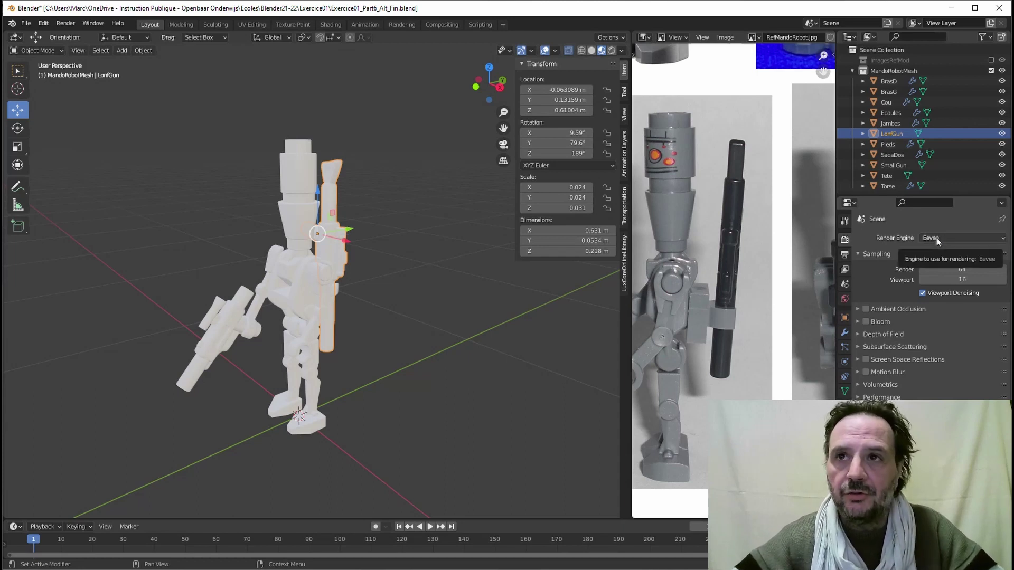
pyautogui.click(940, 237)
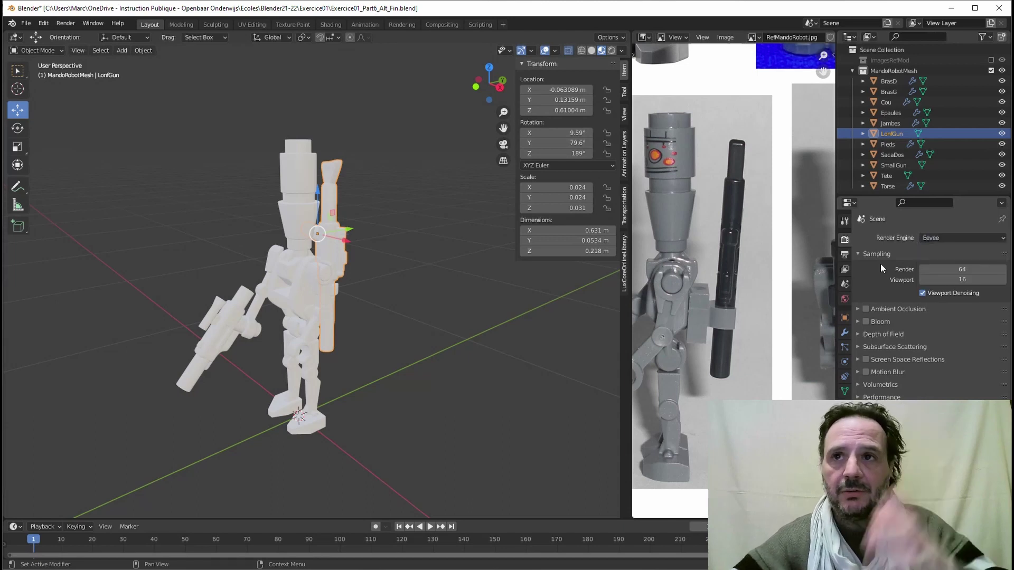
pyautogui.click(948, 236)
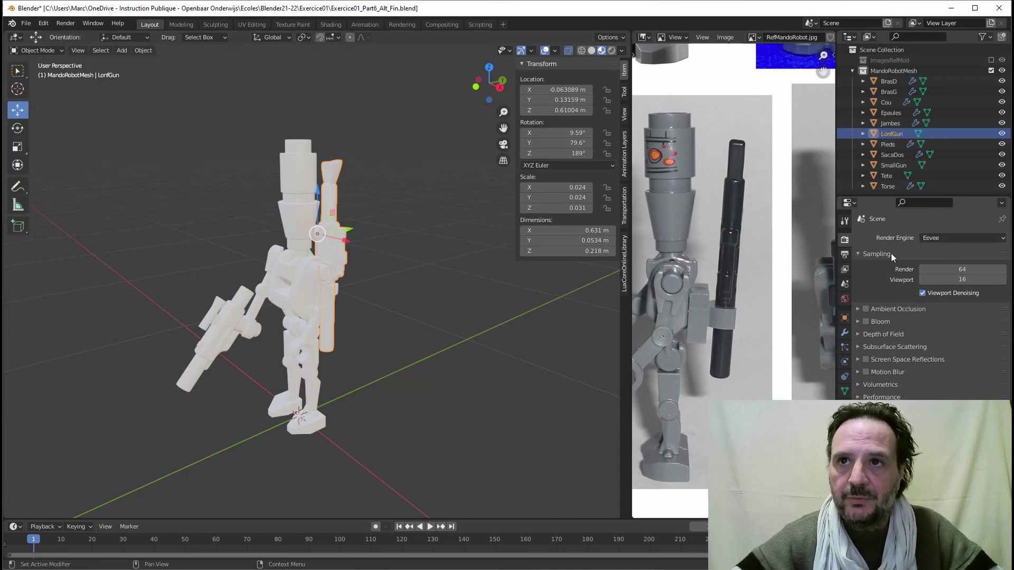
# Set Eevee's render sampling to 128 samples.
pyautogui.click(962, 270)
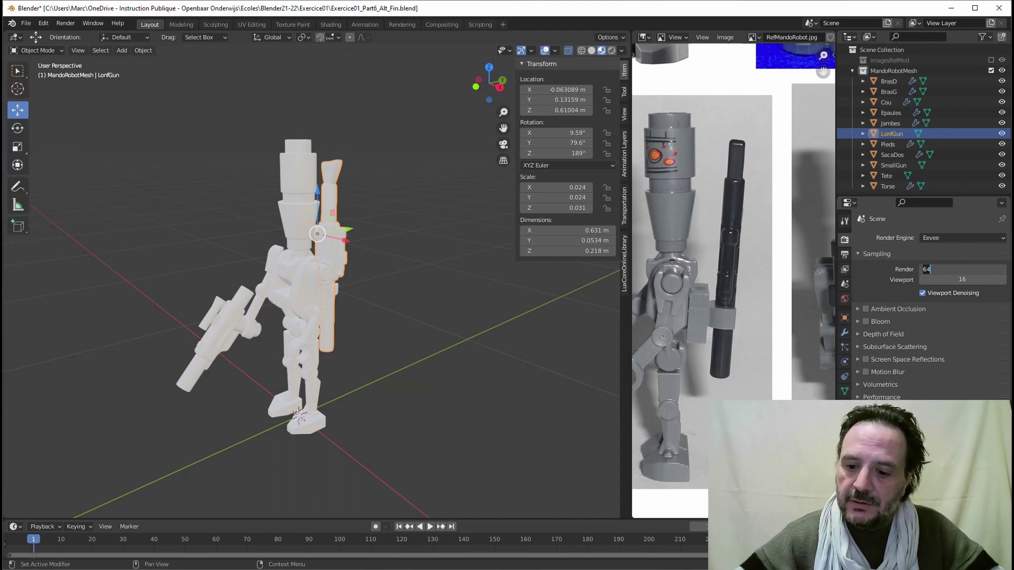
pyautogui.write('128')
pyautogui.press('Return')
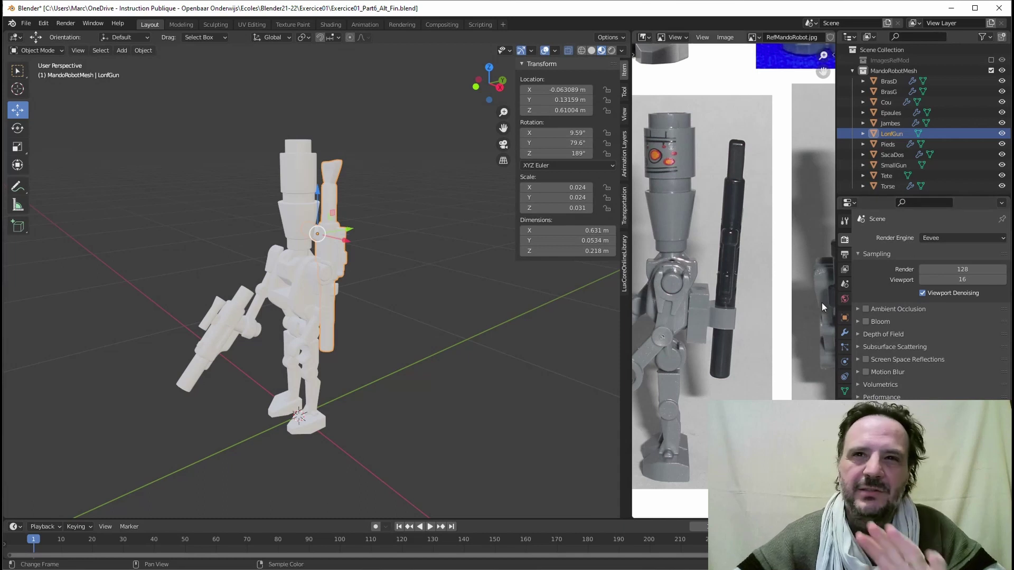
# Enable Ambient Occlusion for Eevee, comparing the robot's shading with the effect on and off.
pyautogui.click(865, 309)
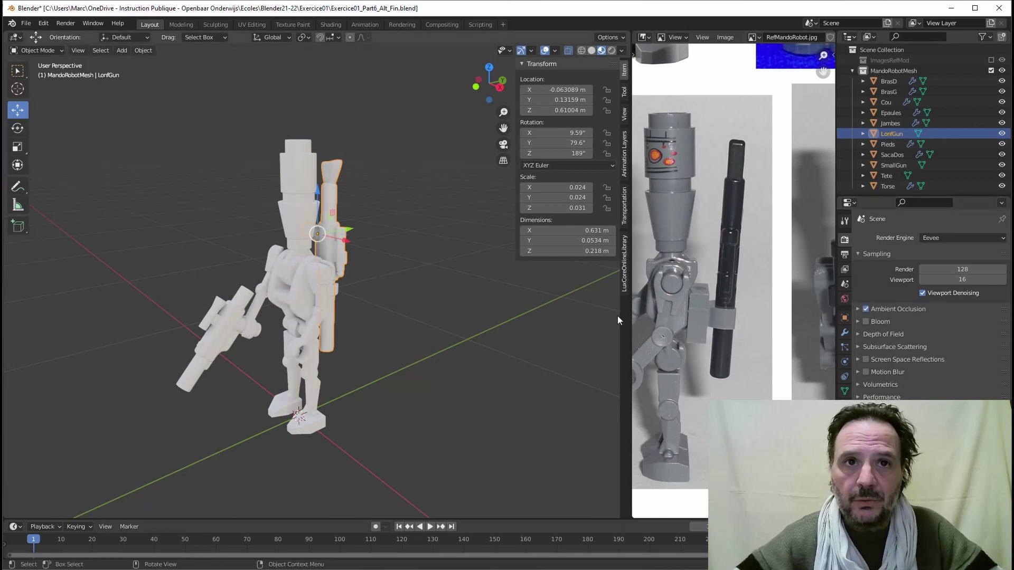
pyautogui.click(866, 309)
pyautogui.click(866, 309)
pyautogui.click(866, 309)
pyautogui.click(866, 309)
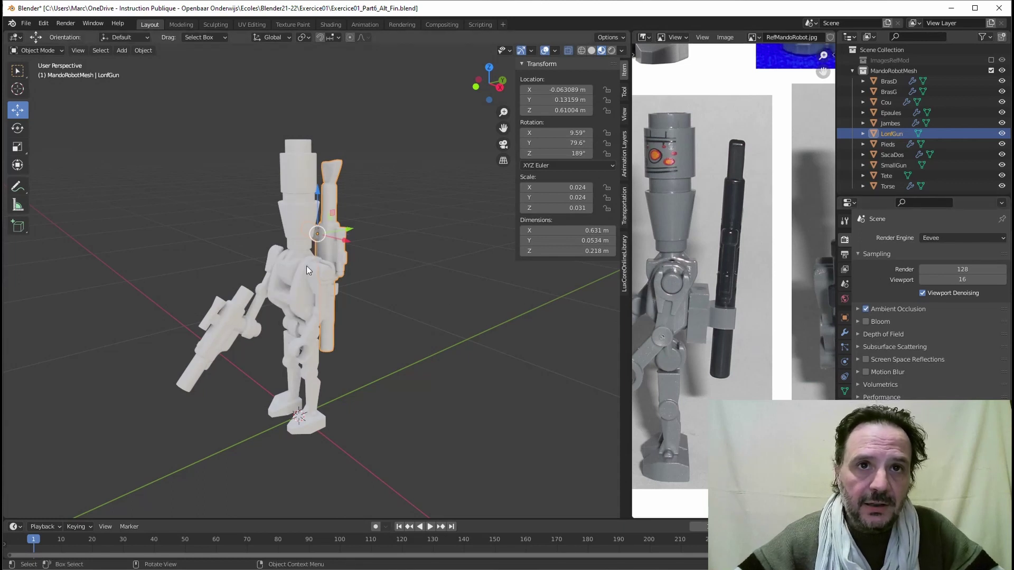
pyautogui.moveTo(307, 265)
pyautogui.mouseDown(button='middle')
pyautogui.moveTo(321, 265)
pyautogui.moveTo(309, 282)
pyautogui.mouseUp(button='middle')
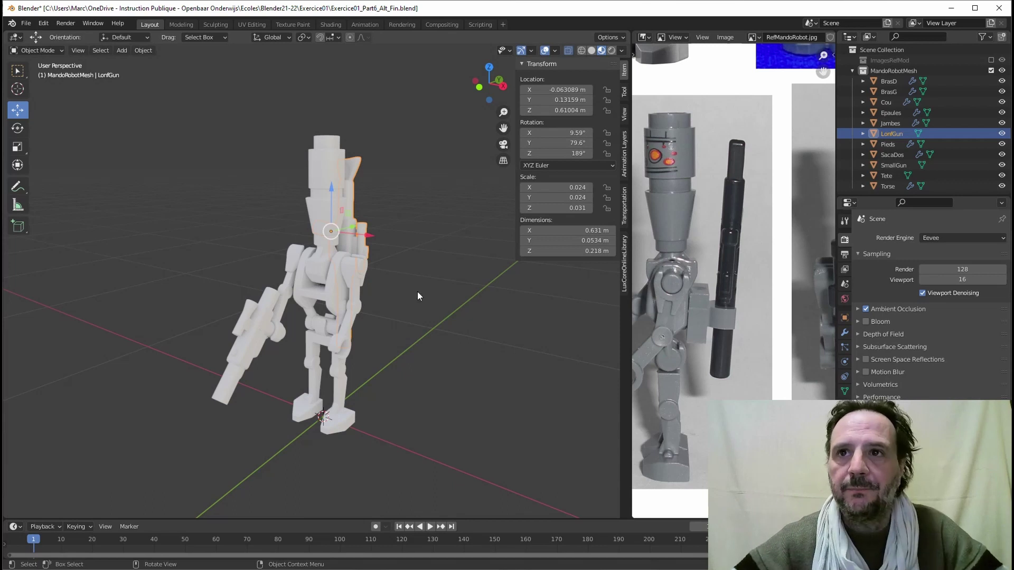
pyautogui.moveTo(403, 302); pyautogui.dragTo(398, 299, button='middle')
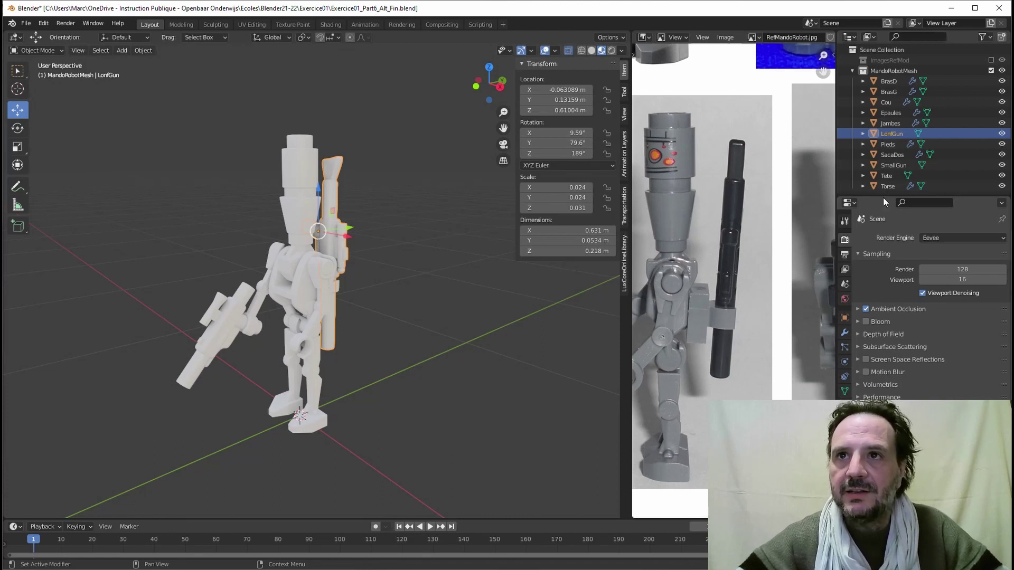
# Enlarge the properties area and set the absolute Freestyle line thickness to 0.2 px.
pyautogui.moveTo(885, 196); pyautogui.dragTo(904, 47)
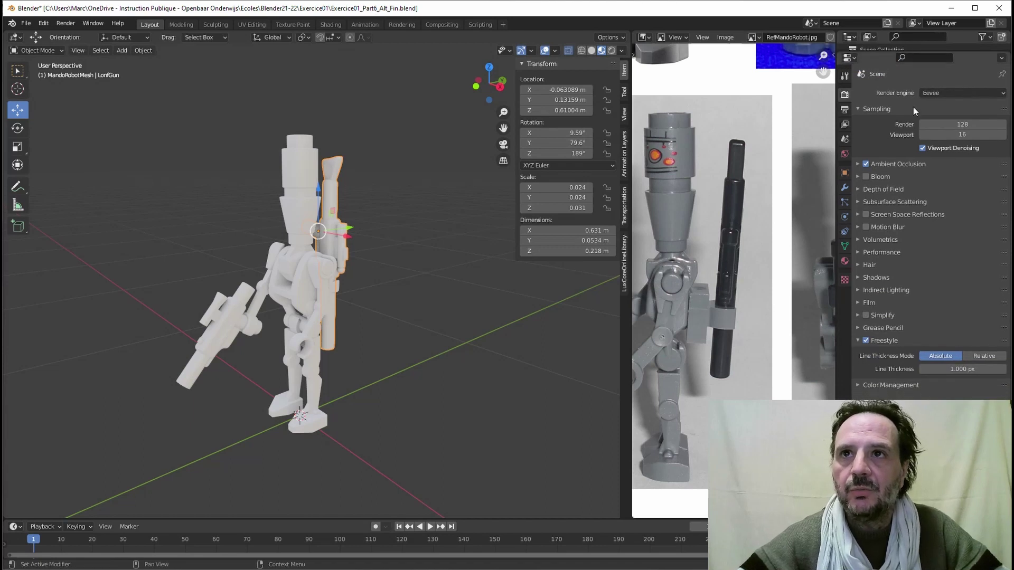
pyautogui.click(857, 109)
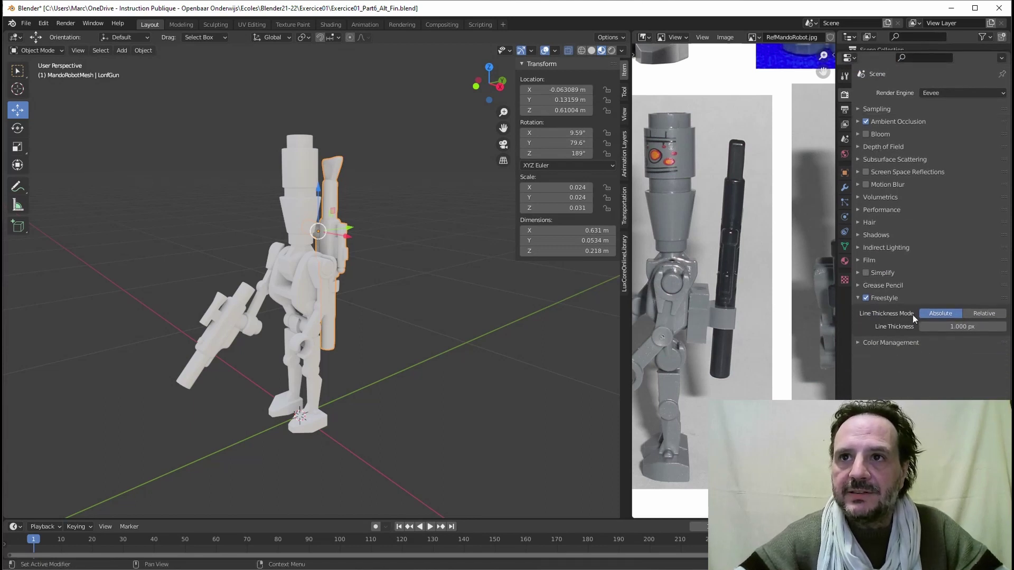
pyautogui.click(977, 329)
pyautogui.write('0.2')
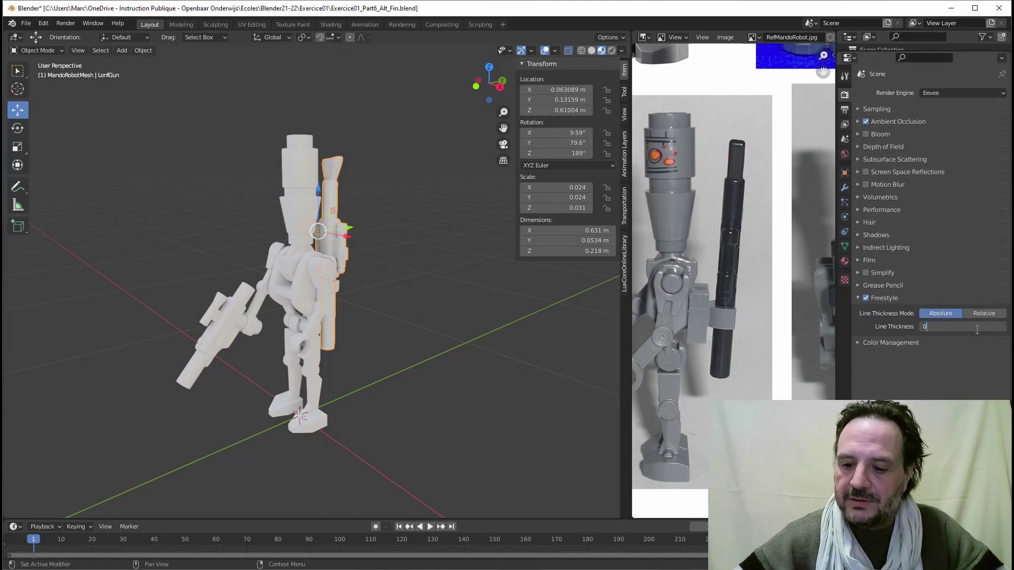
pyautogui.press('Return')
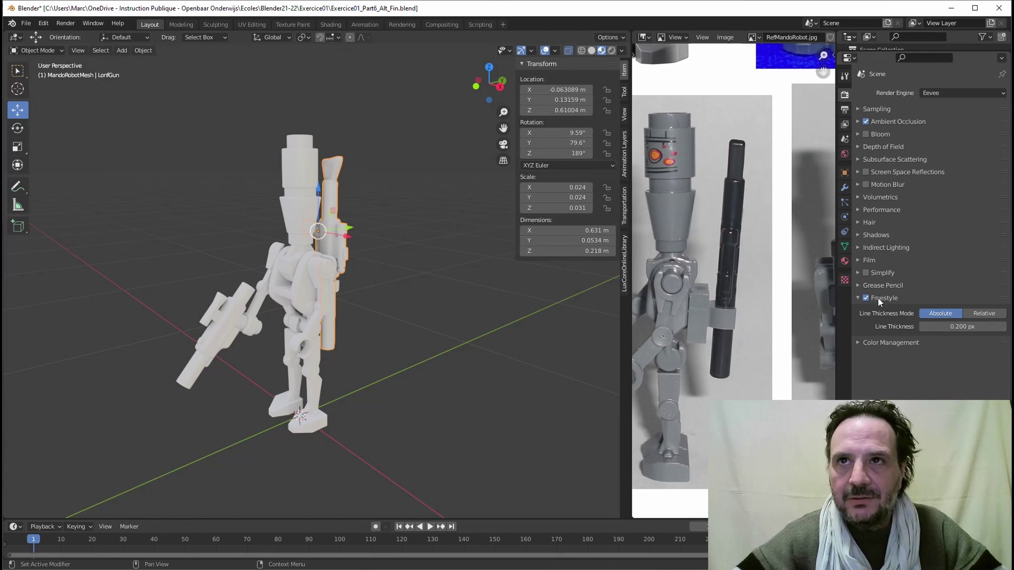
# Restrict the view layer's Freestyle line set to Edge Mark, disabling the Silhouette, Border and Crease edge types.
pyautogui.click(845, 125)
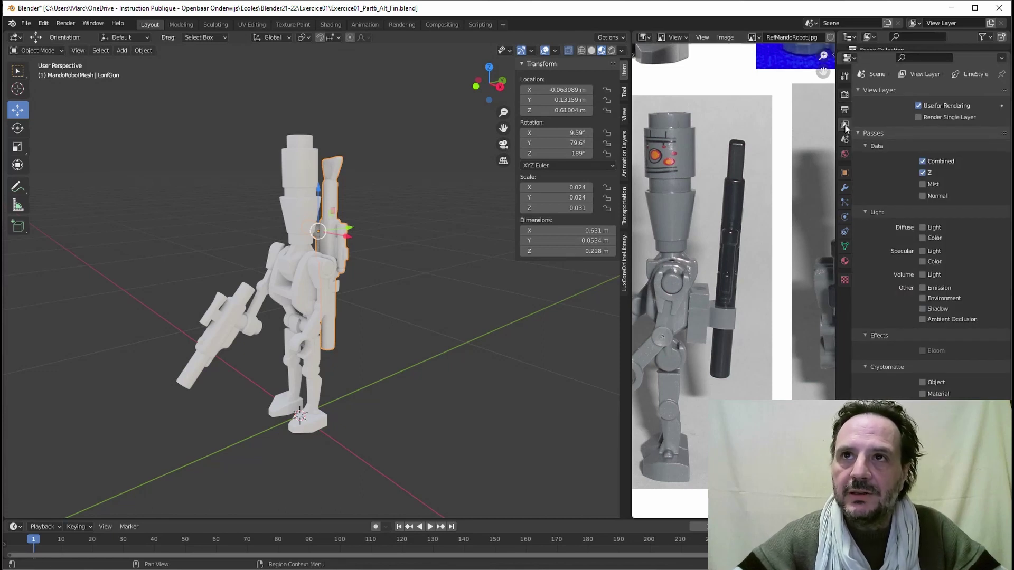
pyautogui.click(862, 88)
pyautogui.click(861, 102)
pyautogui.click(859, 115)
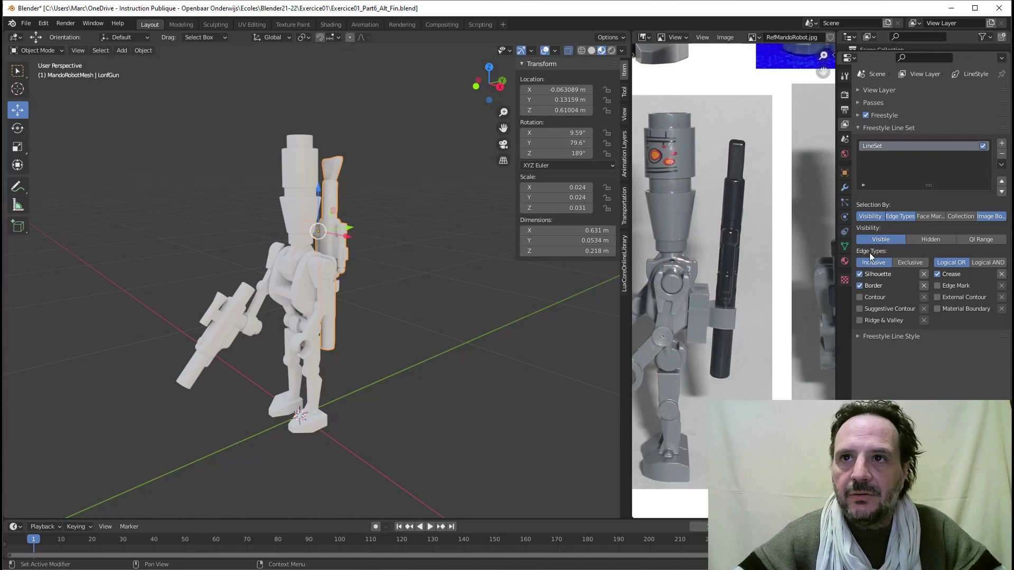
pyautogui.moveTo(860, 274); pyautogui.dragTo(860, 285)
pyautogui.click(937, 274)
pyautogui.click(937, 286)
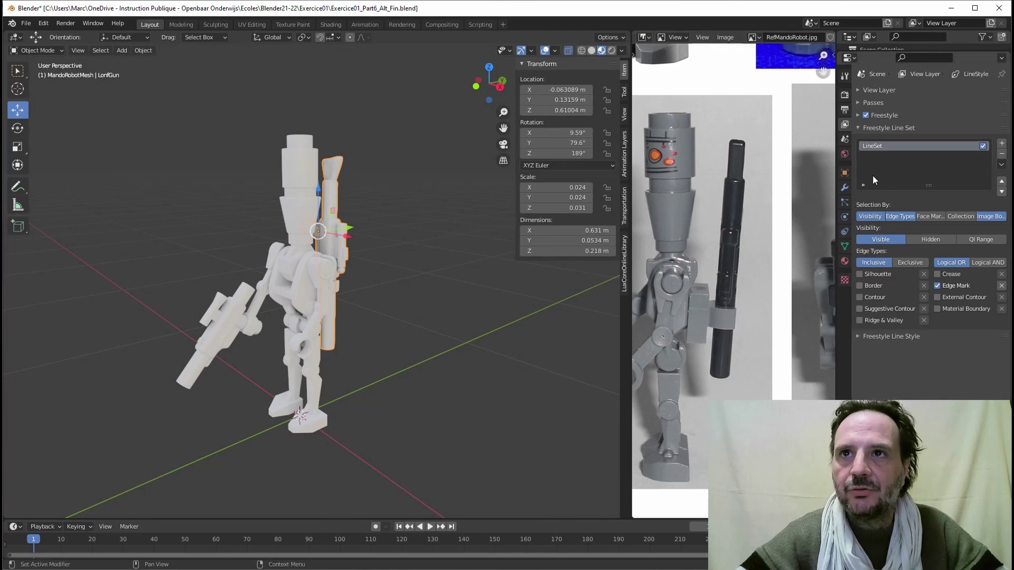
# Enlarge the outliner area, select every robot mesh from BrasD to Torse and open them all together in Edit Mode.
pyautogui.click(844, 110)
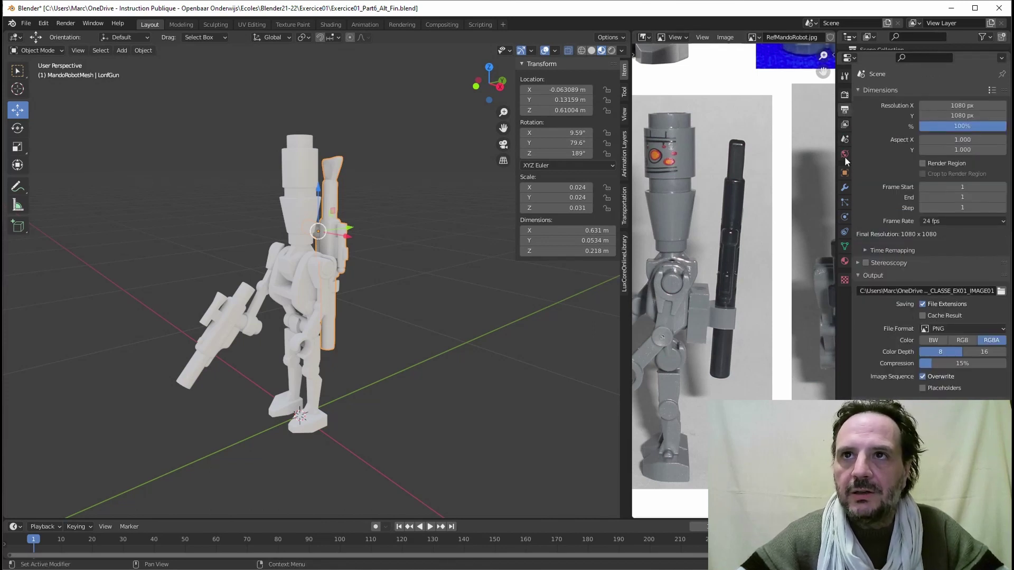
pyautogui.click(845, 94)
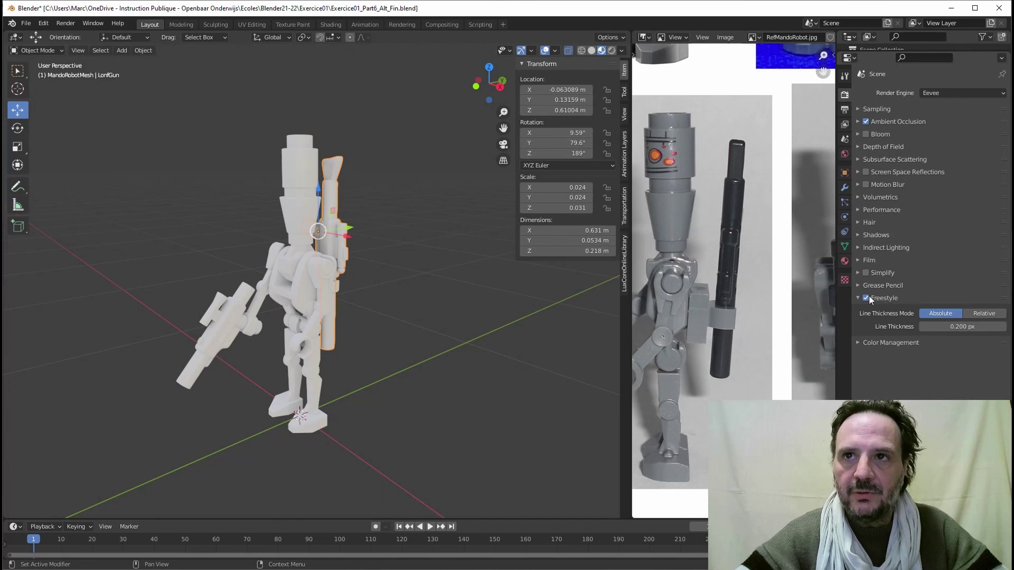
pyautogui.moveTo(863, 51); pyautogui.dragTo(860, 205)
pyautogui.click(887, 81)
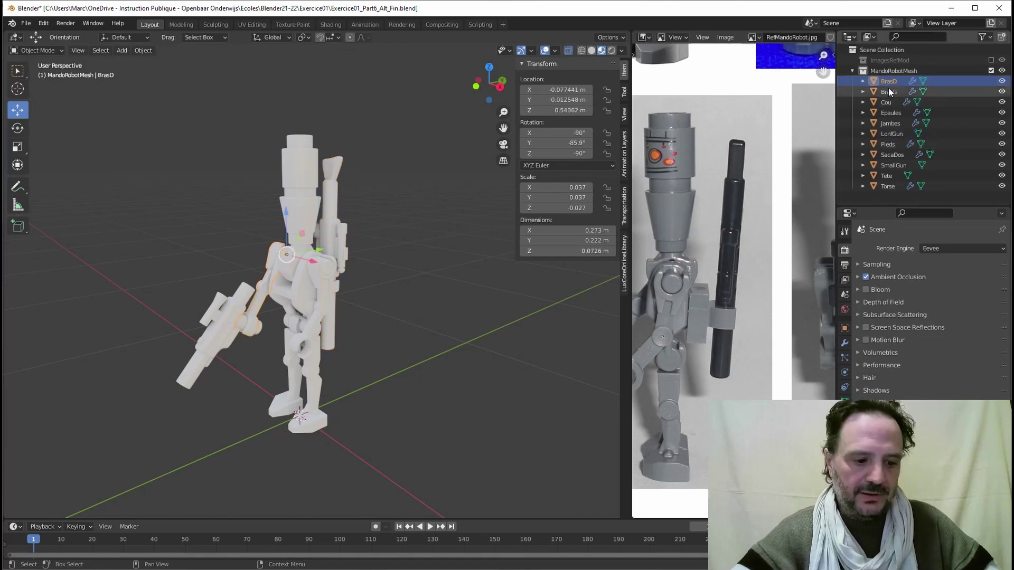
pyautogui.keyDown('shift'); pyautogui.click(893, 186); pyautogui.keyUp('shift')
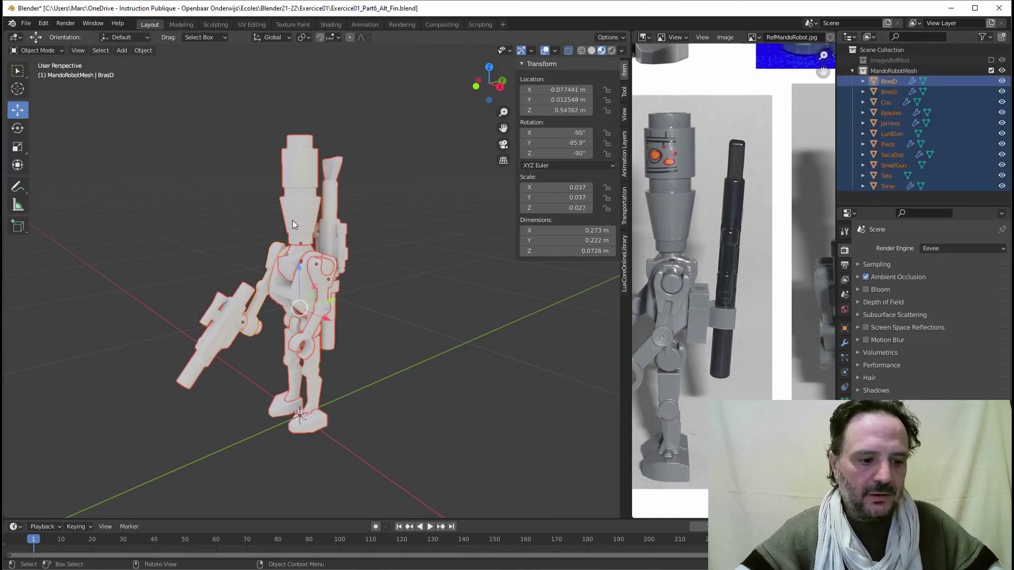
pyautogui.press('Tab')
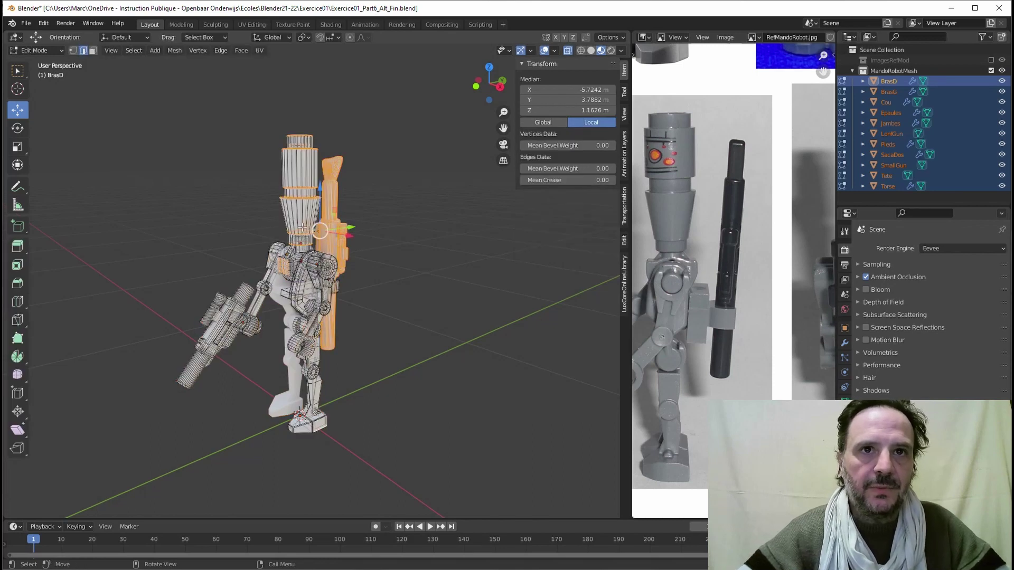
# Select all geometry of the robot meshes and mark their edges as Freestyle edges.
pyautogui.moveTo(311, 217); pyautogui.dragTo(331, 228, button='middle')
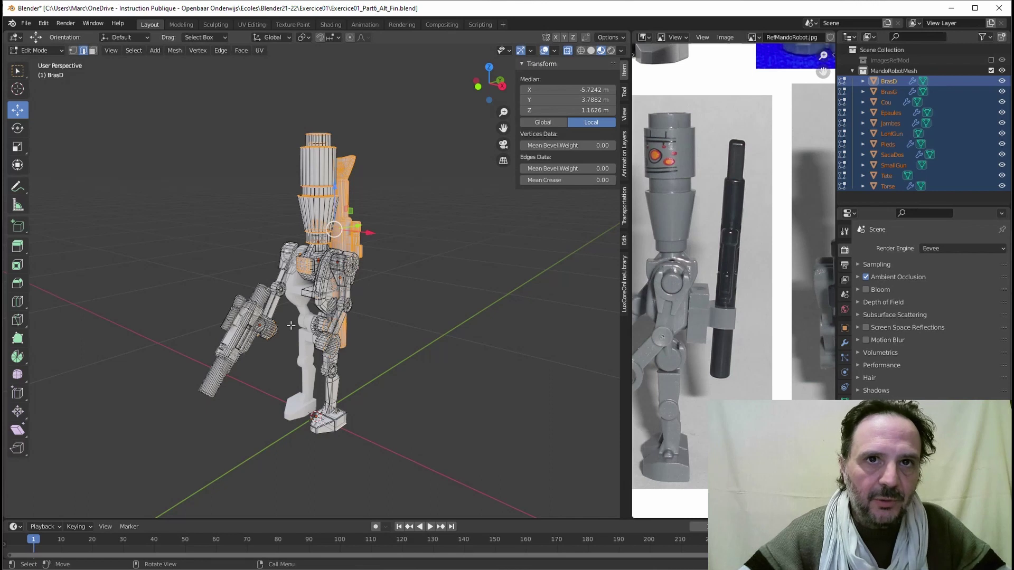
pyautogui.moveTo(374, 254); pyautogui.dragTo(312, 158, button='middle')
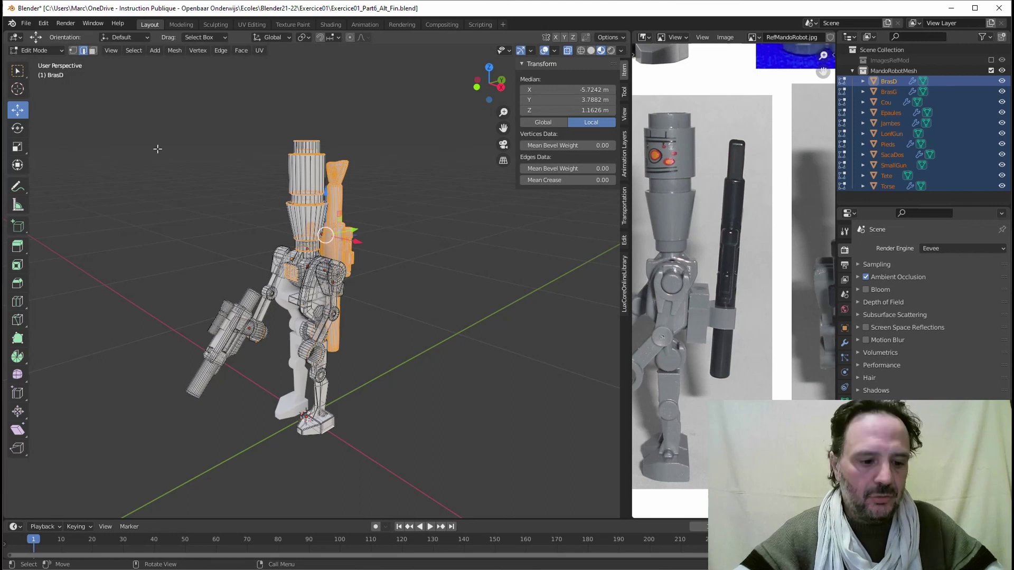
pyautogui.press('a')
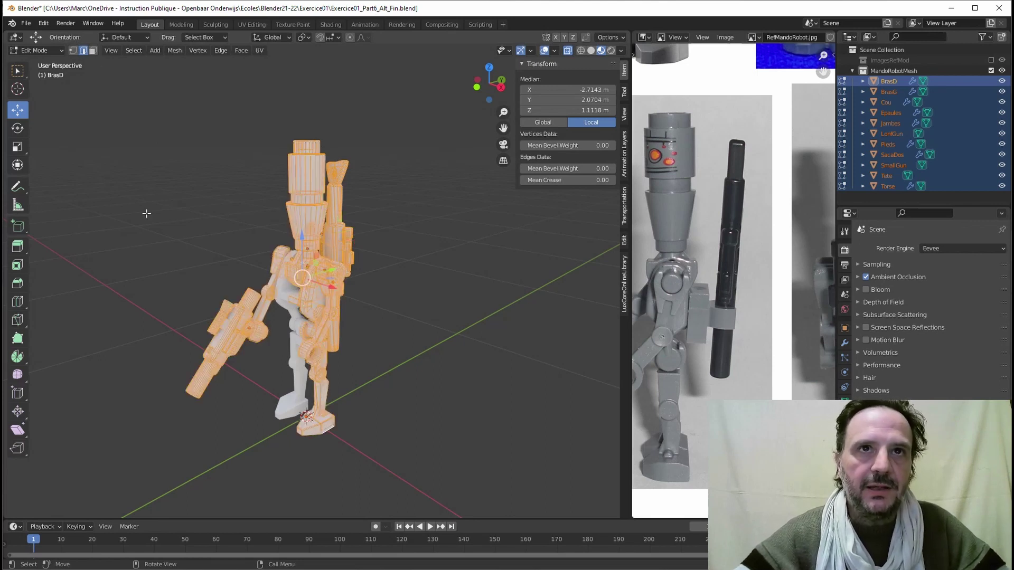
pyautogui.click(220, 51)
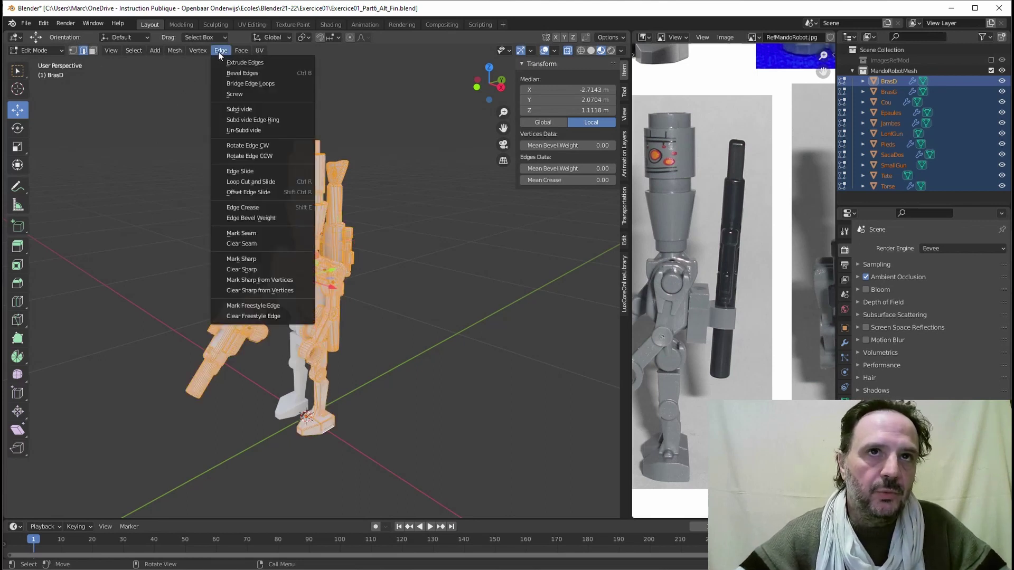
pyautogui.click(248, 306)
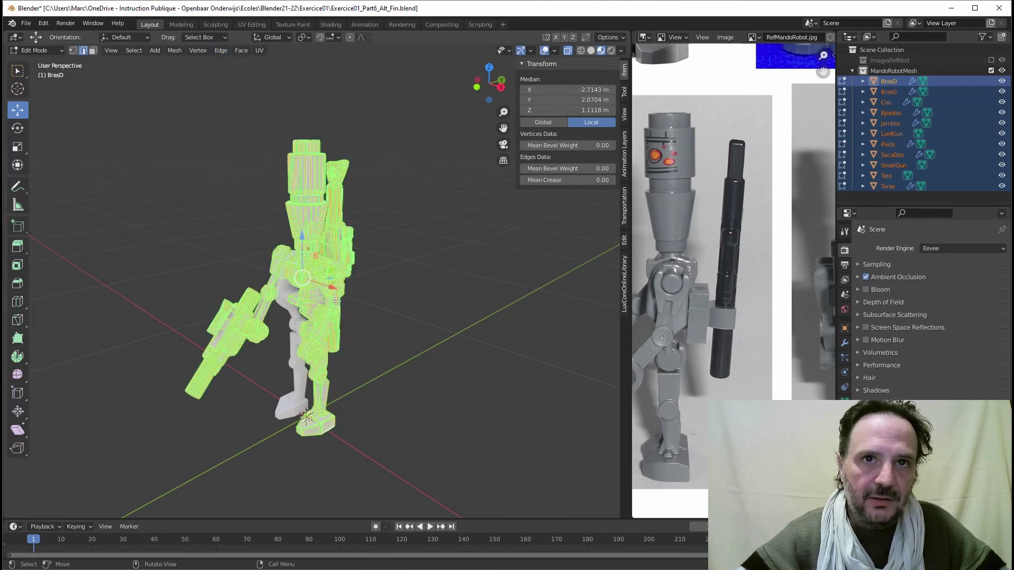
pyautogui.scroll(2, 347, 240)
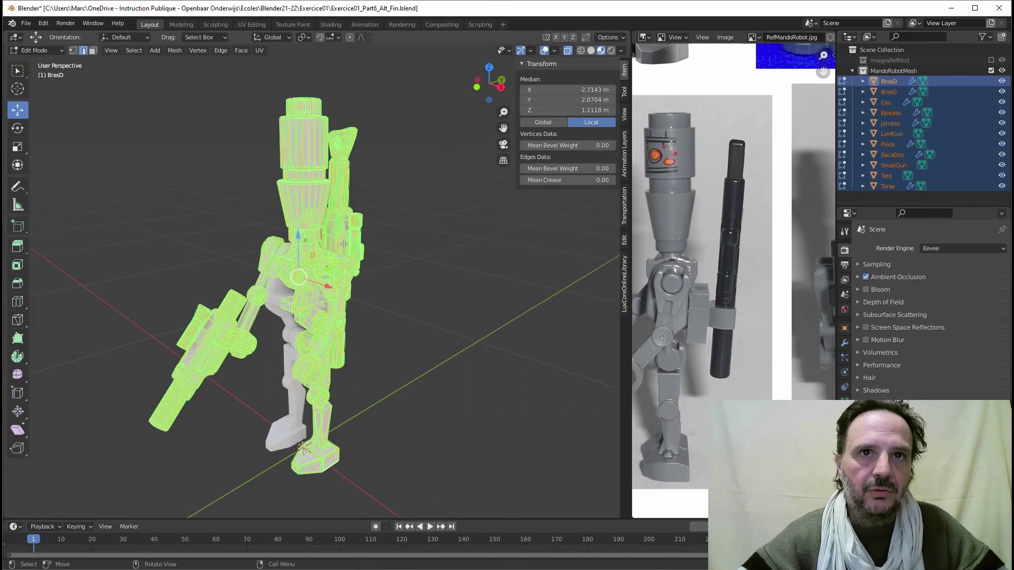
pyautogui.scroll(-1, 344, 244)
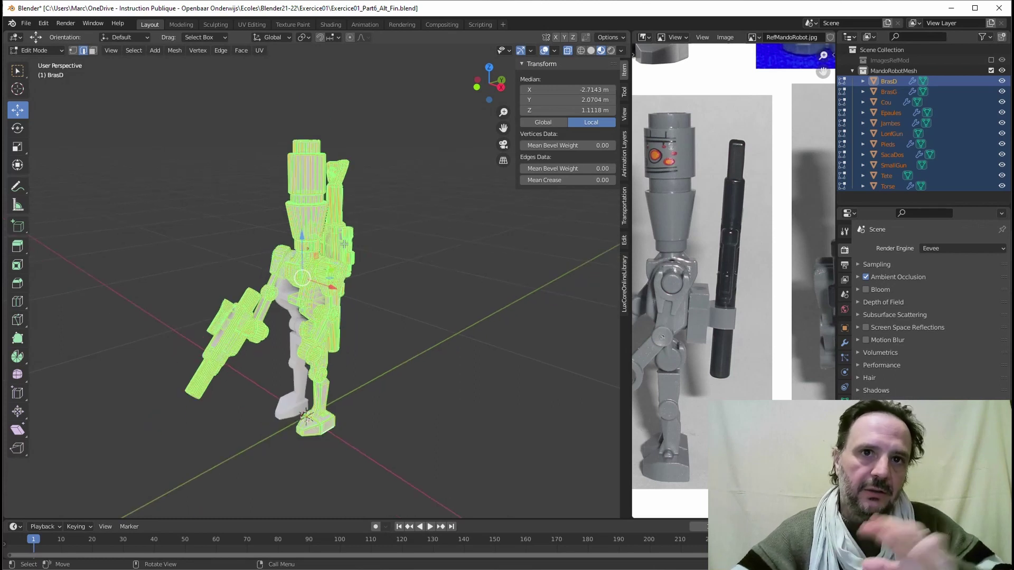
# Check the marked meshes in rendered viewport shading, restore the material preview, then return to Object Mode with nothing selected.
pyautogui.click(372, 256)
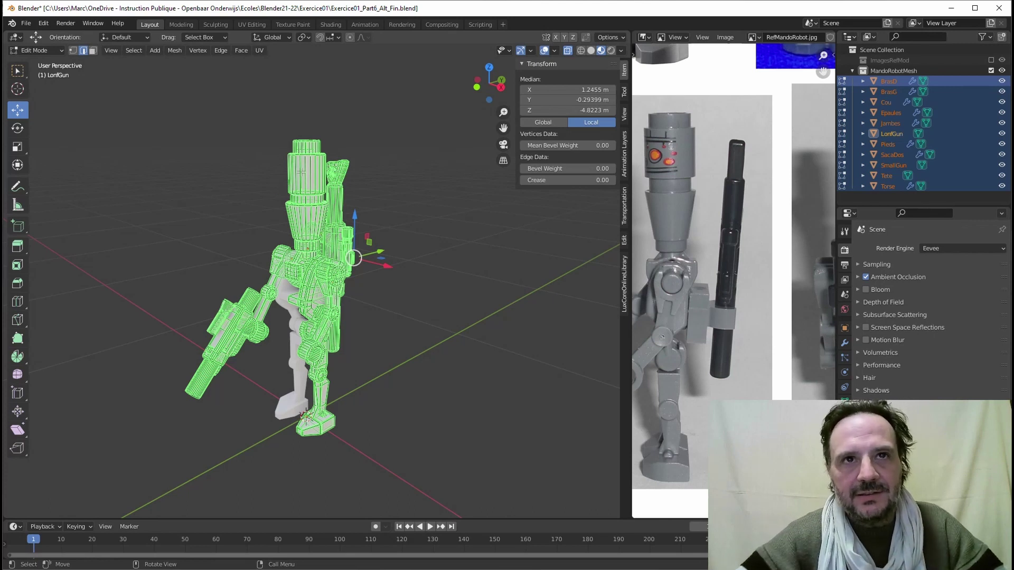
pyautogui.click(611, 50)
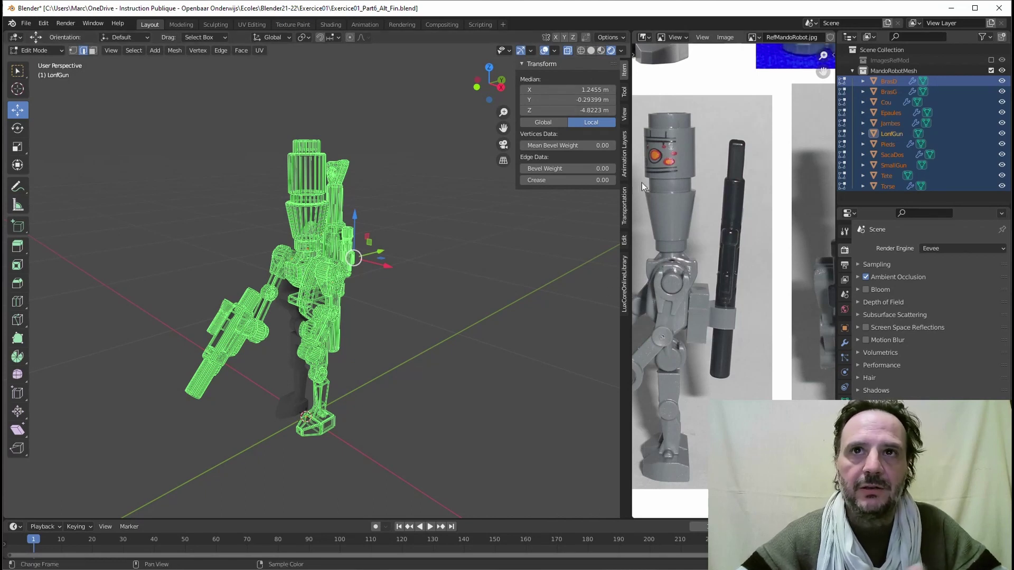
pyautogui.click(601, 51)
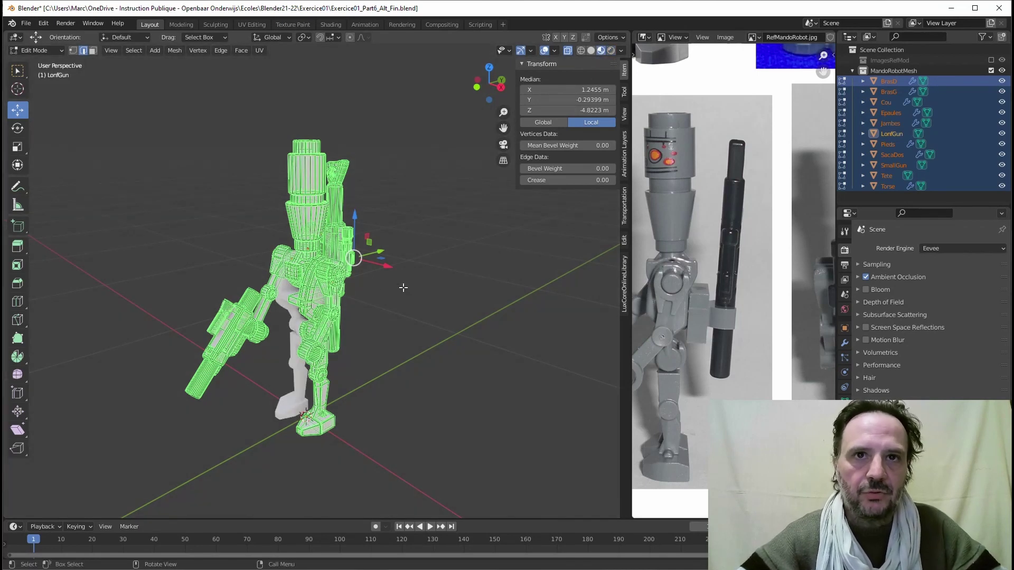
pyautogui.hotkey('alt', 'a')
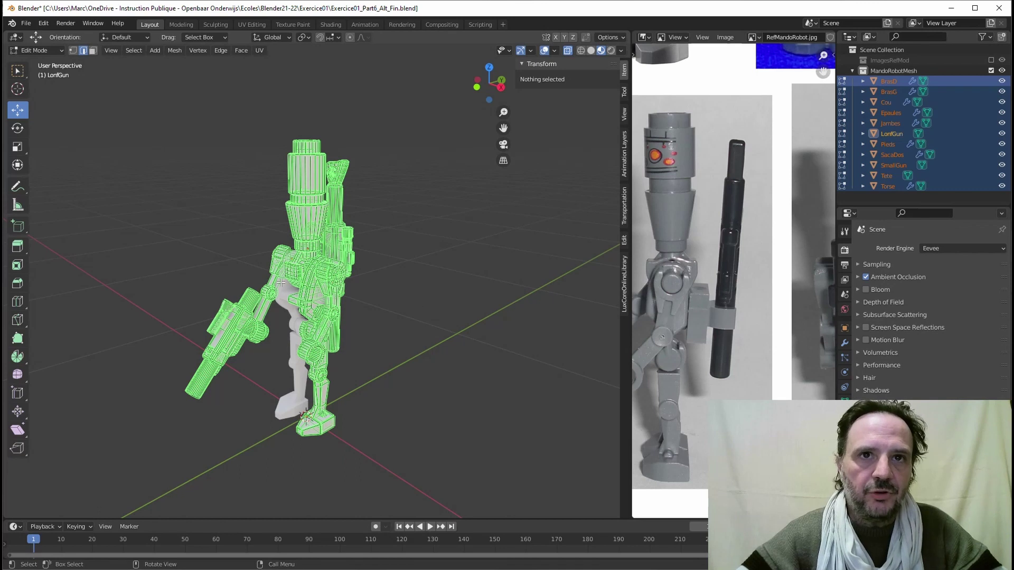
pyautogui.press('Tab')
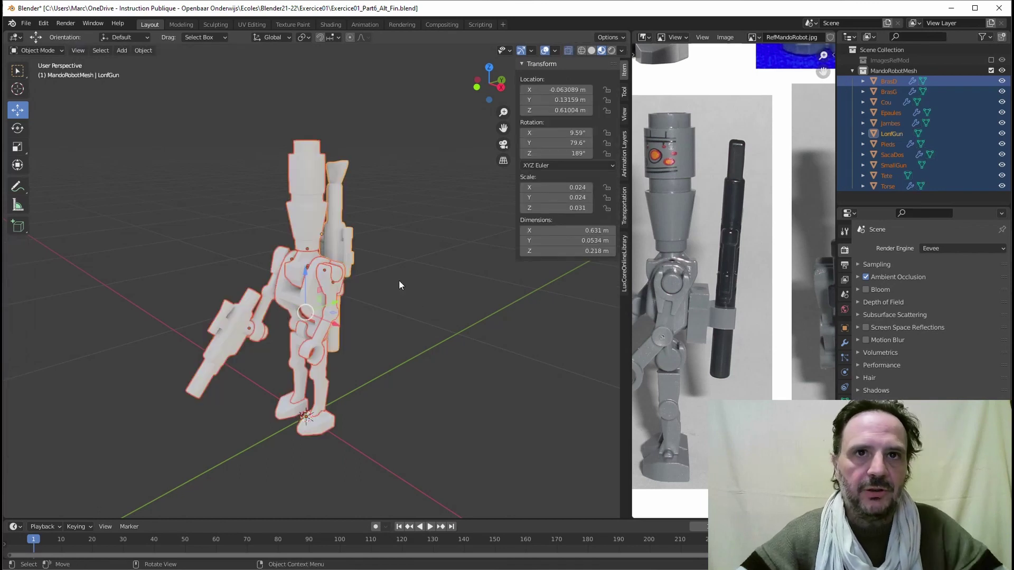
pyautogui.click(369, 282)
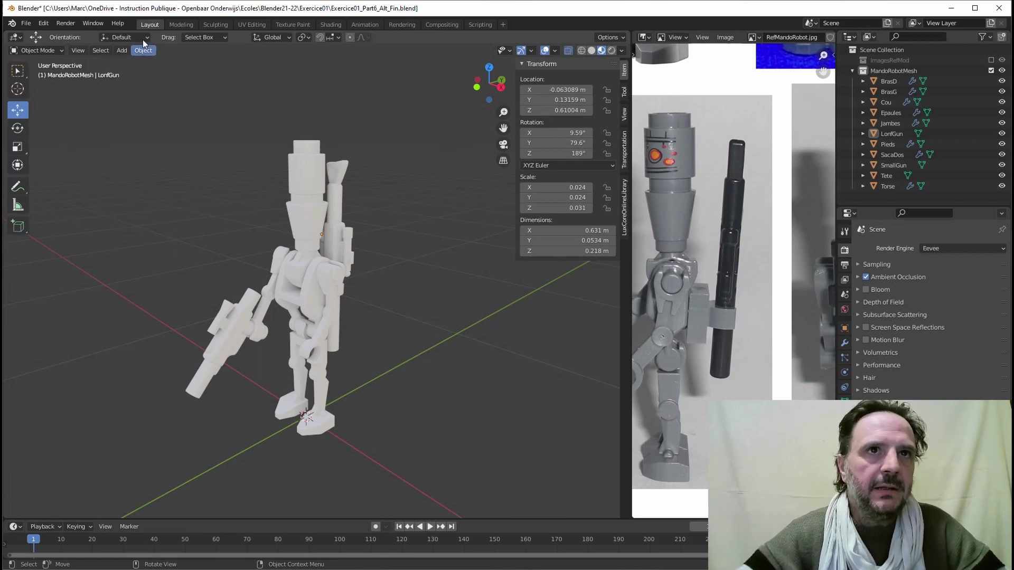
# Add a mesh plane at the robot's feet and scale it uniformly by about 8.02 as a ground.
pyautogui.click(121, 51)
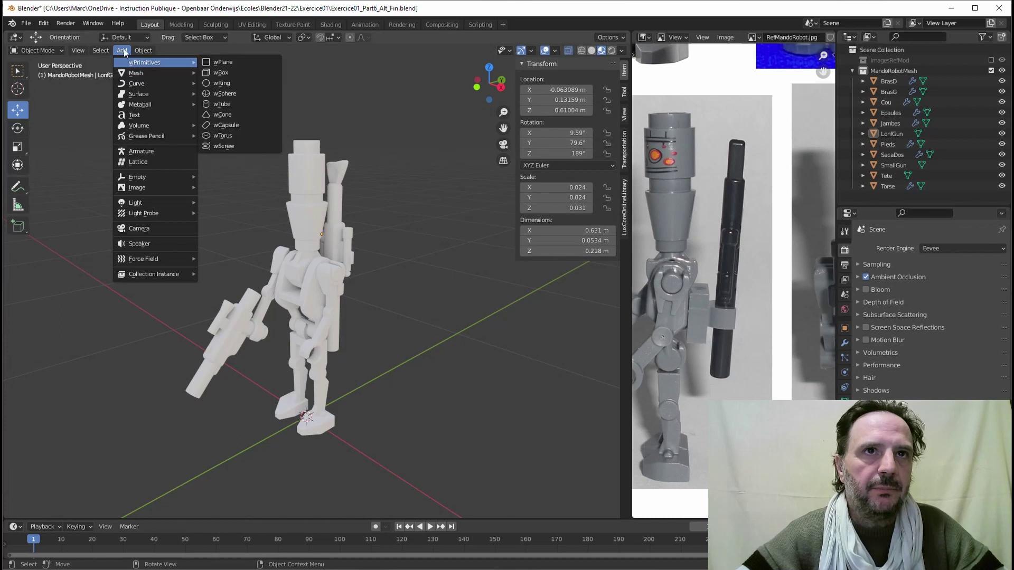
pyautogui.moveTo(136, 72)
pyautogui.click(220, 74)
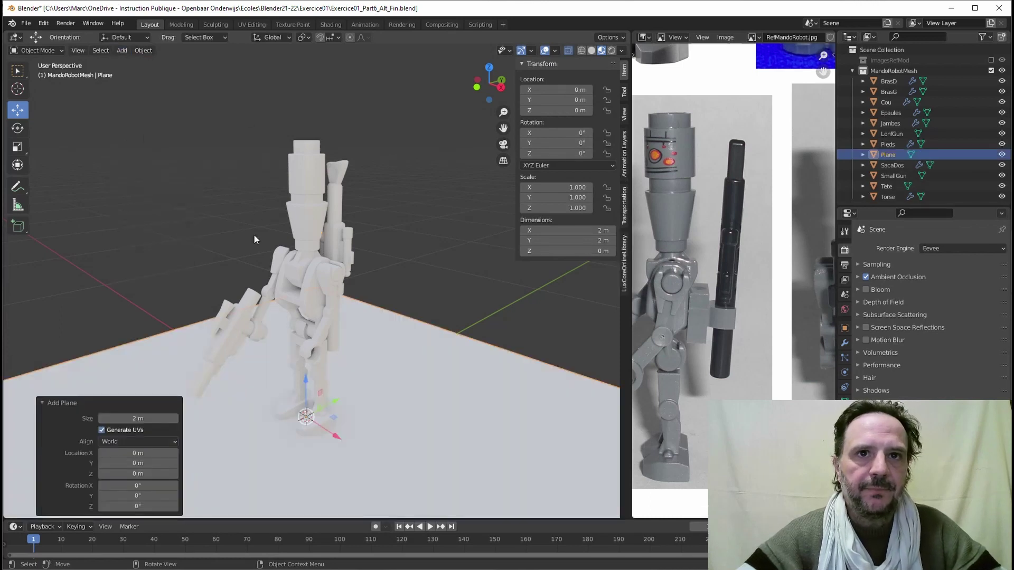
pyautogui.press('s')
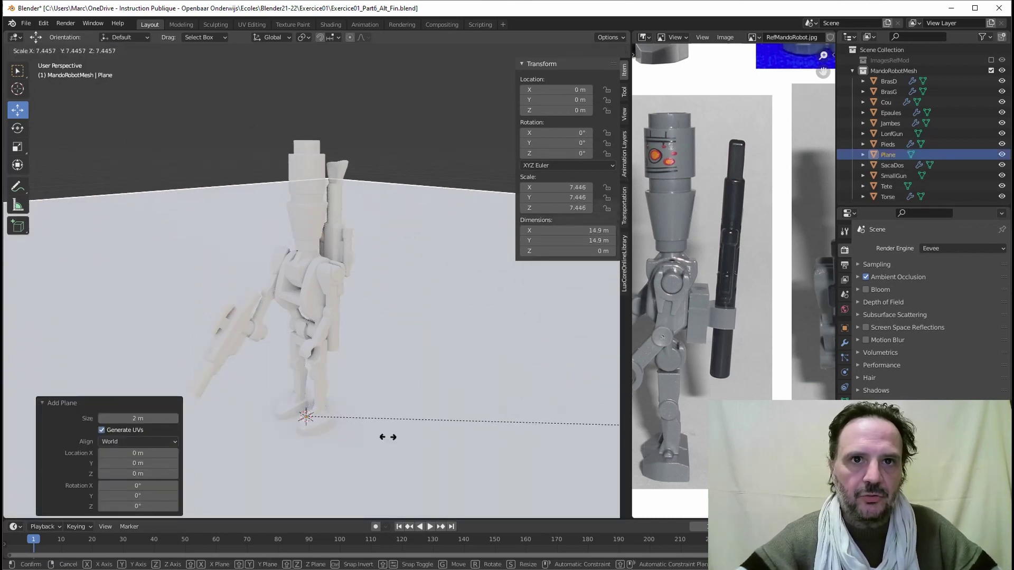
pyautogui.click(438, 448)
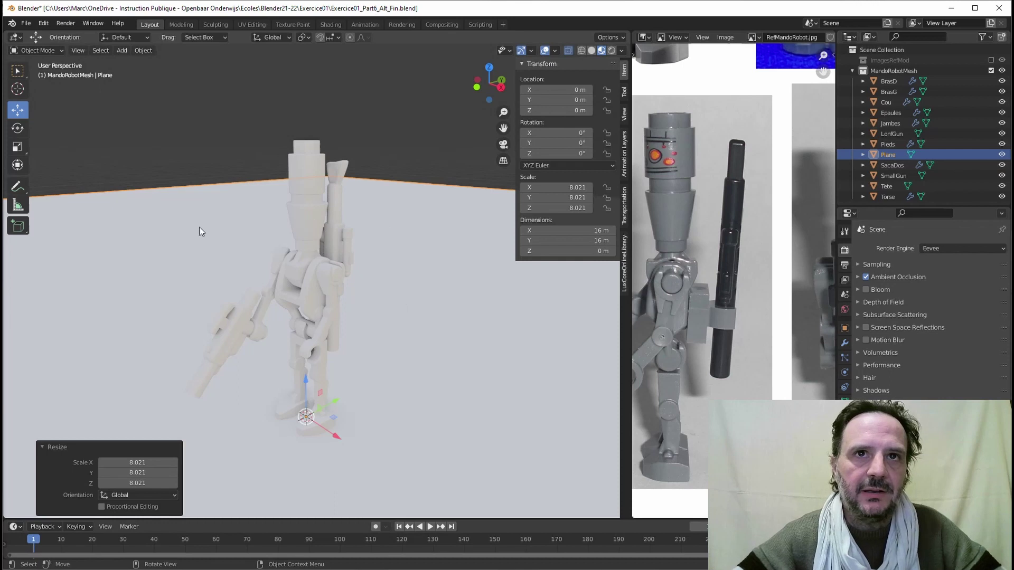
# Append the Camera and Text objects from the EX00_v01 blend file in the Exercice00 folder.
pyautogui.click(26, 24)
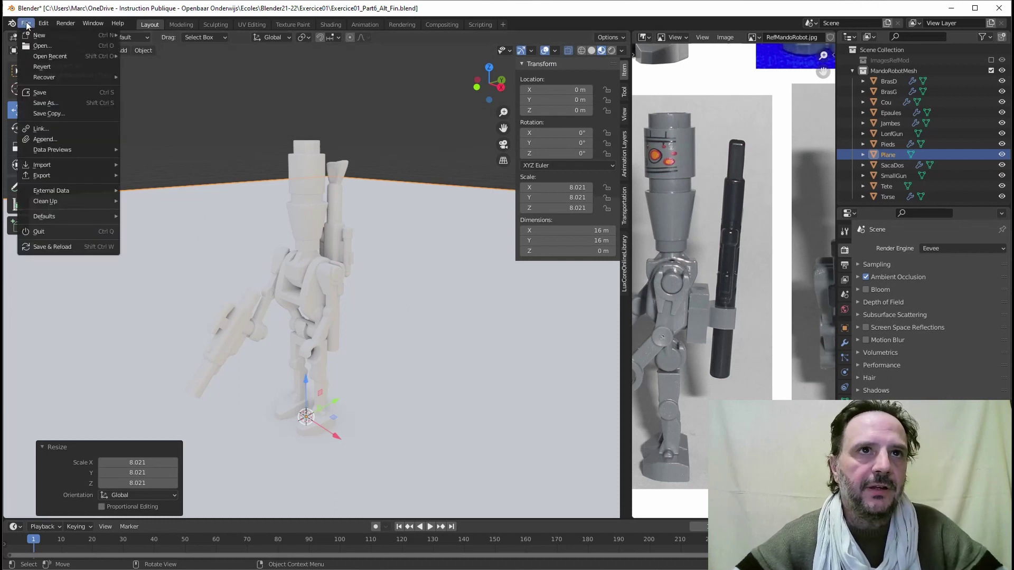
pyautogui.click(40, 138)
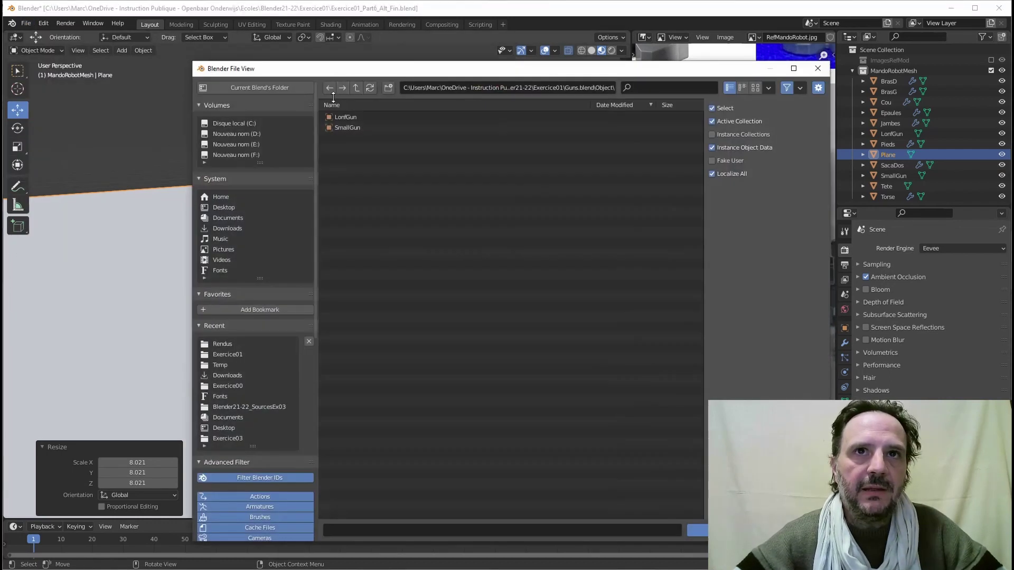
pyautogui.click(355, 88)
pyautogui.click(356, 88)
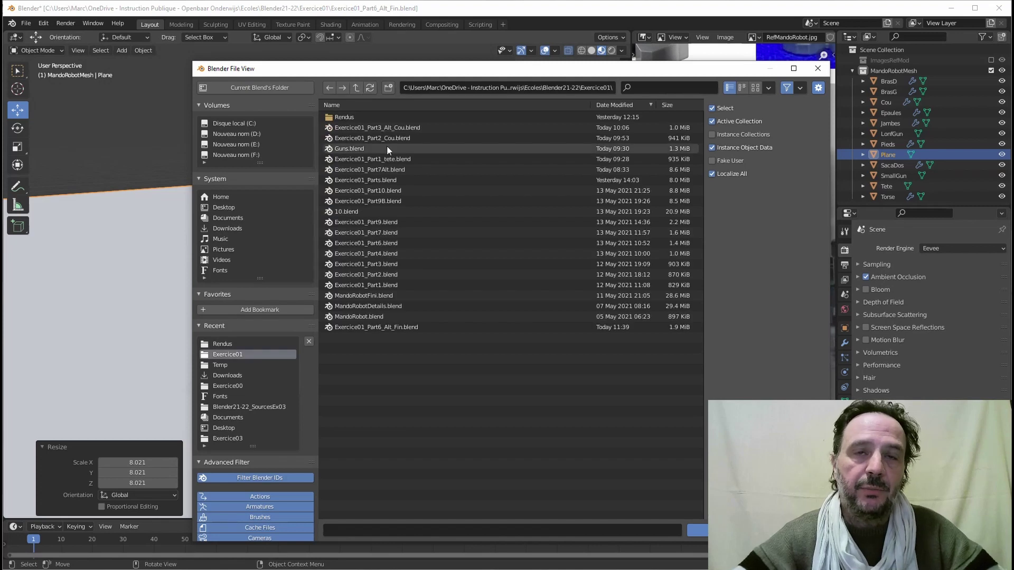
pyautogui.click(355, 87)
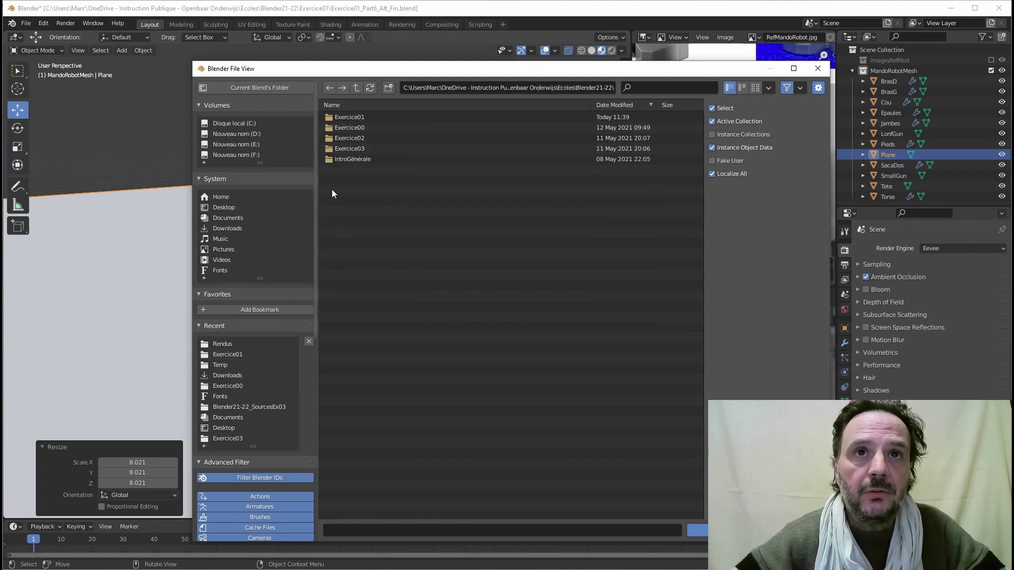
pyautogui.doubleClick(351, 128)
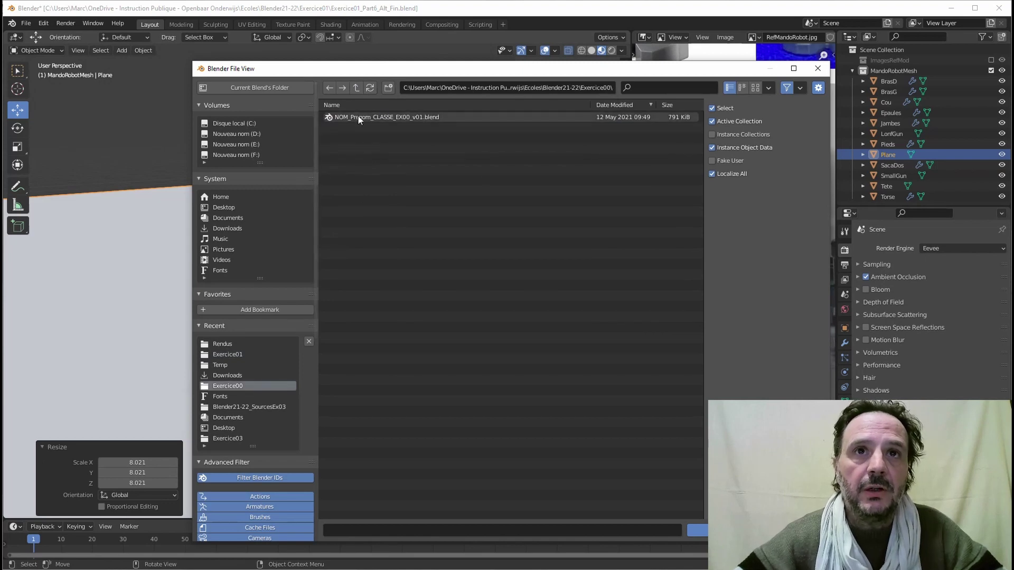
pyautogui.doubleClick(358, 116)
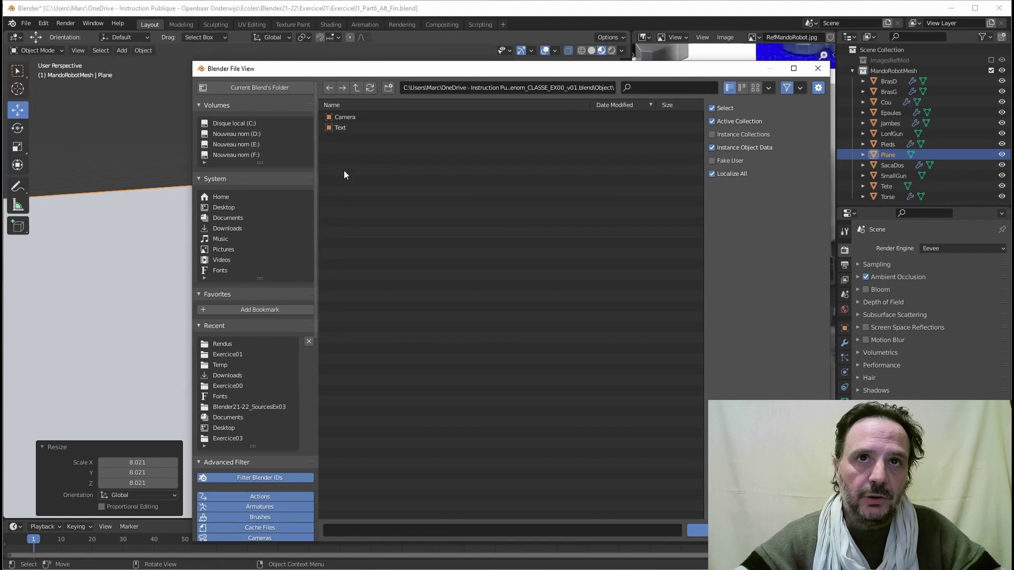
pyautogui.click(344, 127)
pyautogui.keyDown('shift'); pyautogui.click(345, 117); pyautogui.keyUp('shift')
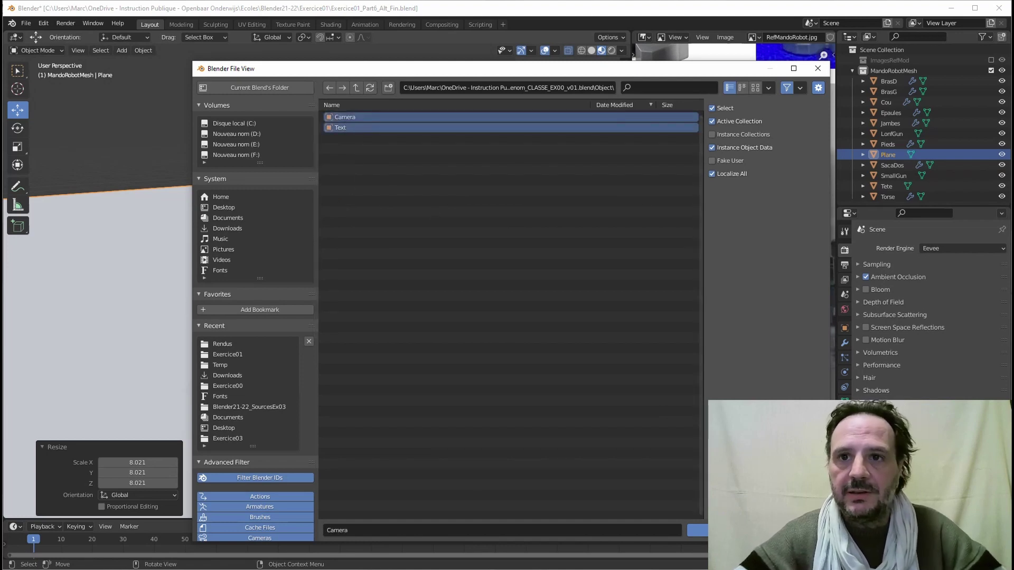
pyautogui.click(720, 531)
pyautogui.scroll(-3, 245, 358)
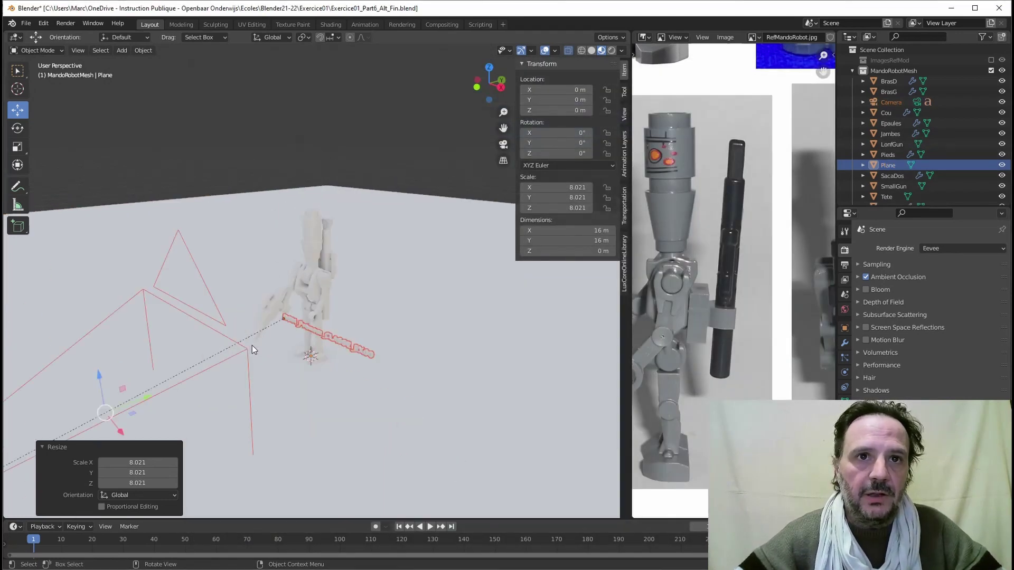
# Look through the appended camera with Camera to View locked, and reposition it to frame the whole robot from a slightly raised angle.
pyautogui.click(190, 316)
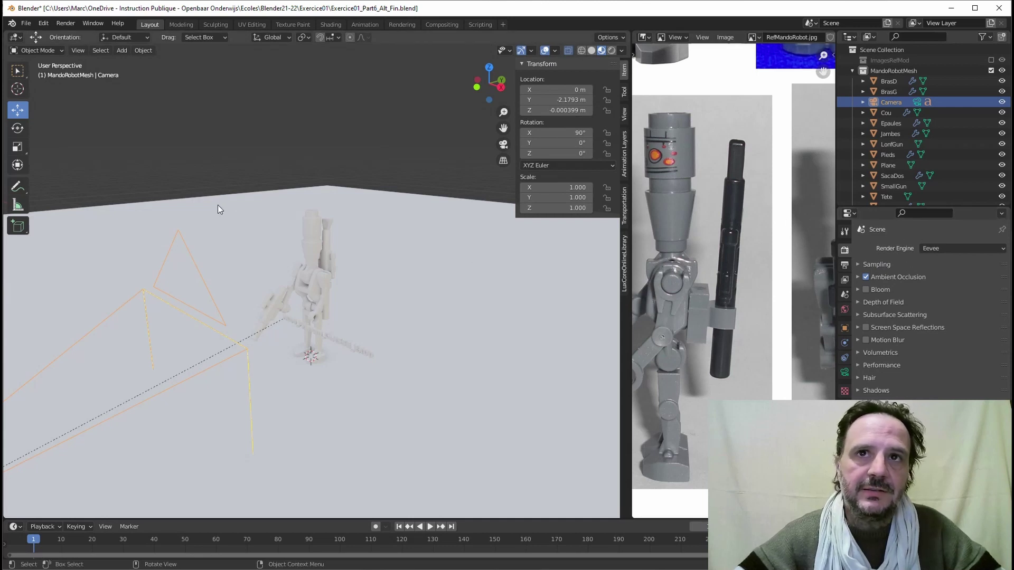
pyautogui.click(624, 112)
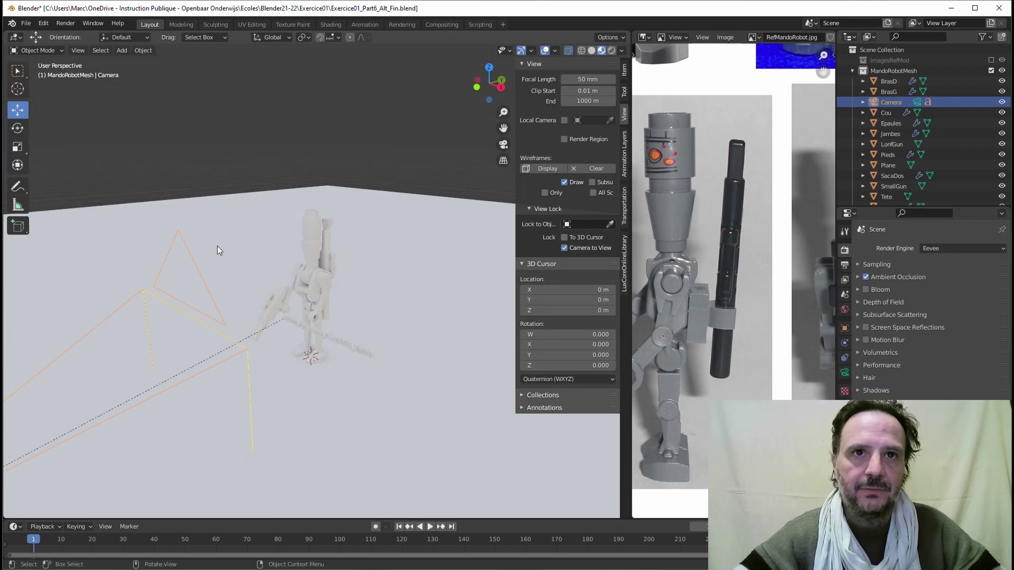
pyautogui.click(503, 145)
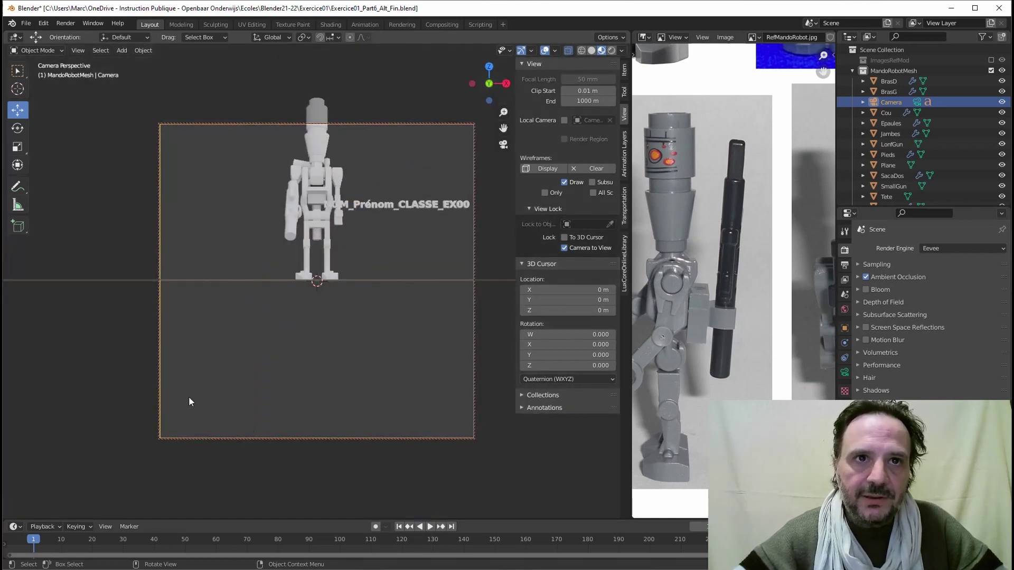
pyautogui.moveTo(379, 253); pyautogui.dragTo(359, 280, button='middle')
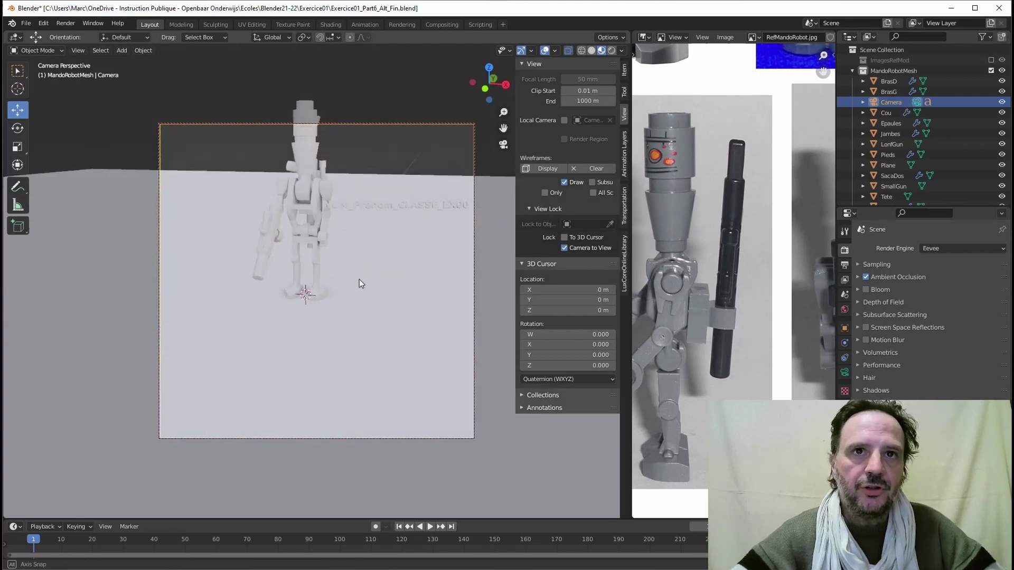
pyautogui.keyDown('shift'); pyautogui.moveTo(373, 232); pyautogui.dragTo(348, 267, button='middle'); pyautogui.keyUp('shift')
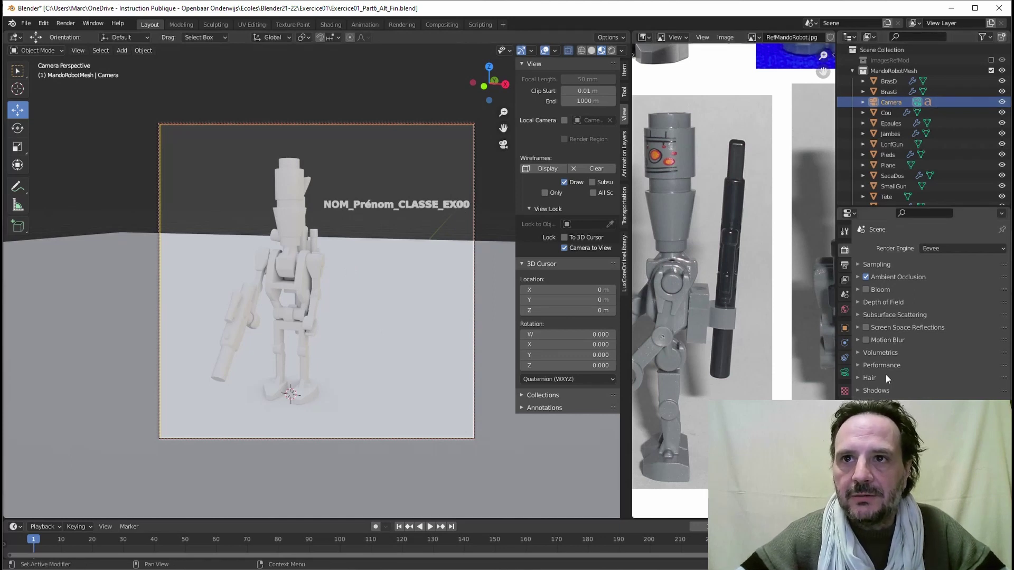
# Enable the Thirds composition guide for the camera and reframe so the robot stands along the left third line.
pyautogui.click(845, 372)
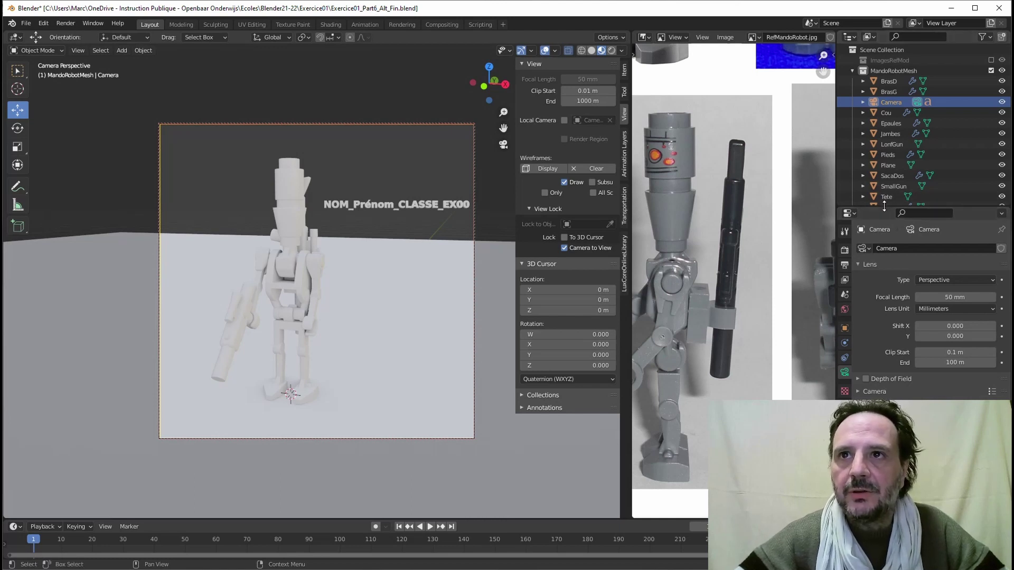
pyautogui.moveTo(884, 205); pyautogui.dragTo(880, 58)
pyautogui.click(862, 115)
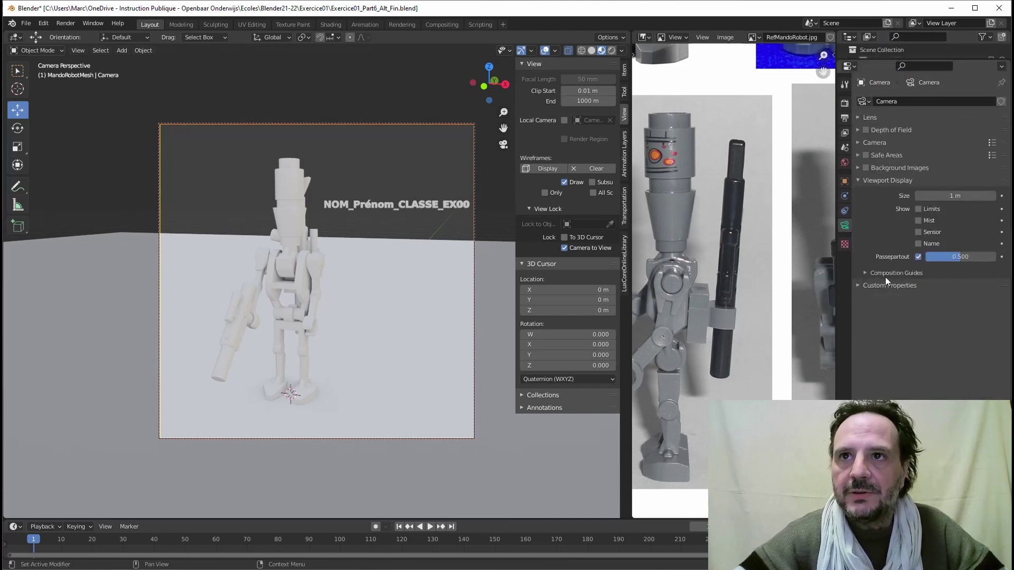
pyautogui.click(898, 273)
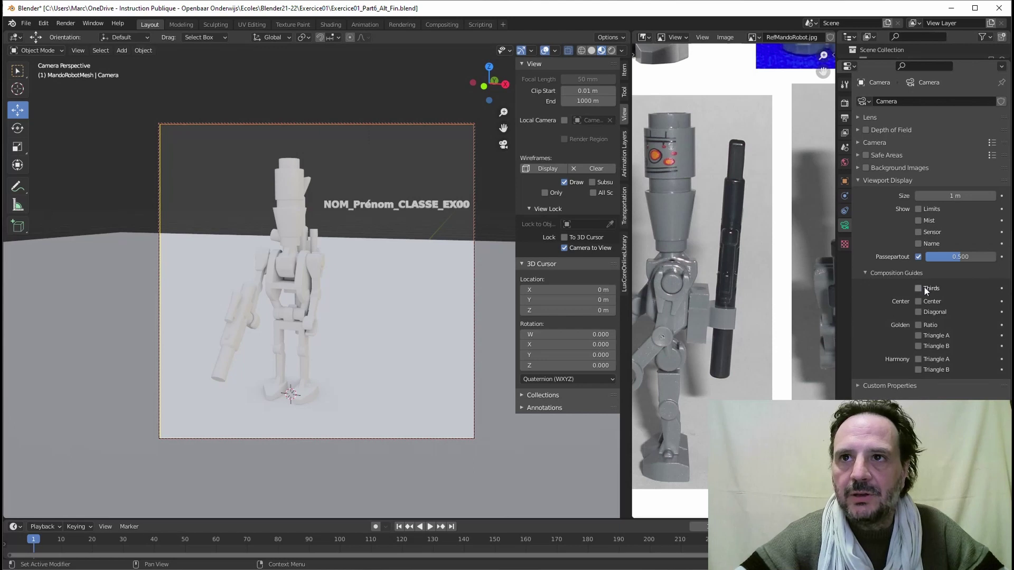
pyautogui.click(925, 290)
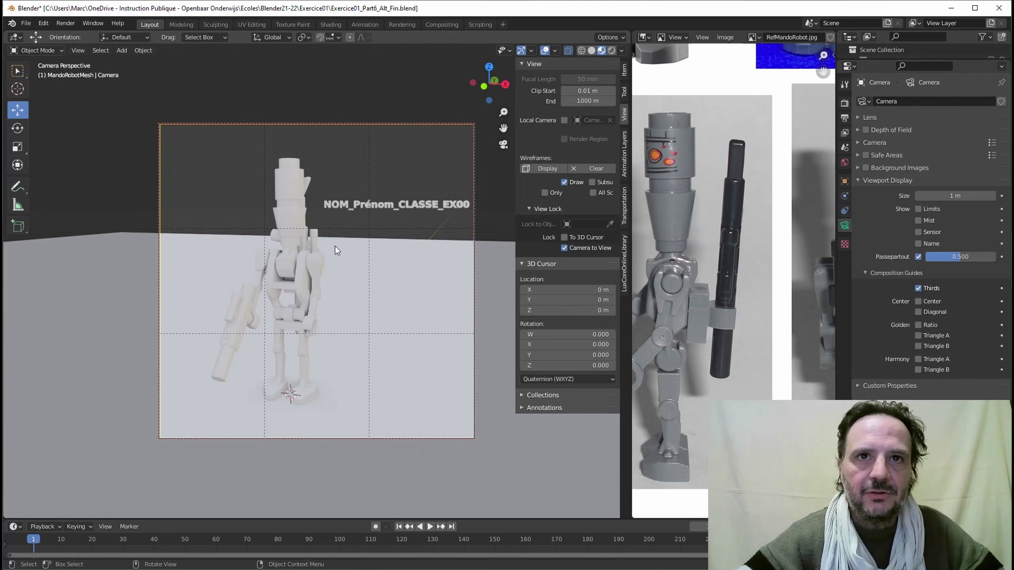
pyautogui.moveTo(359, 284); pyautogui.dragTo(322, 273, button='middle')
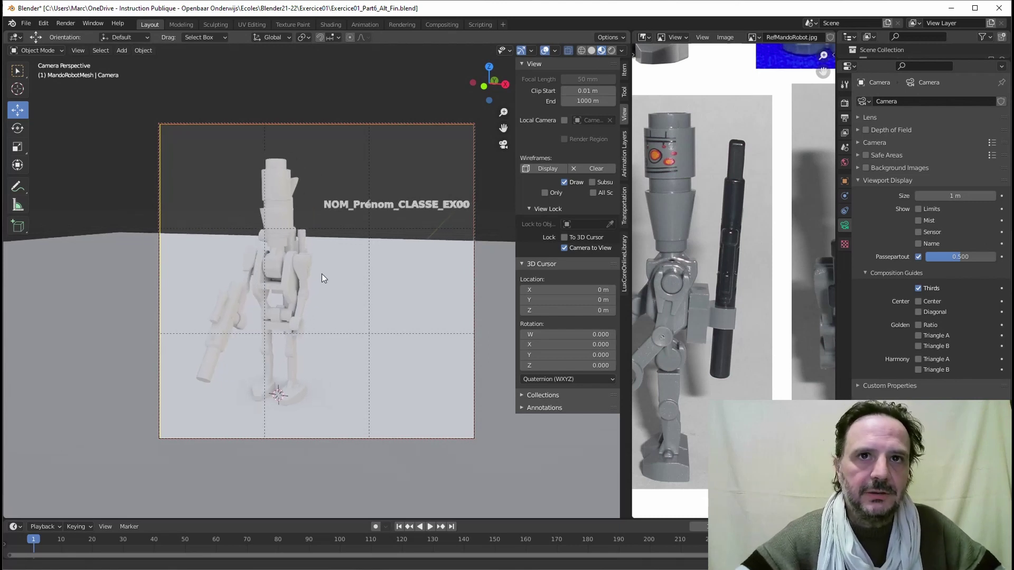
# Rotate the ground plane about 21° around Z so its far edge runs level across the camera frame.
pyautogui.click(429, 299)
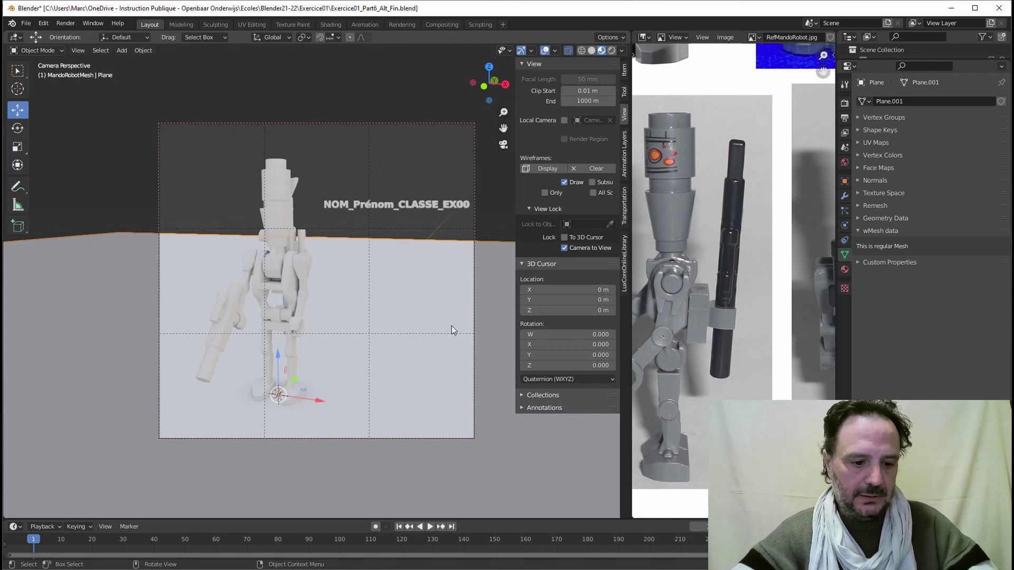
pyautogui.press('r')
pyautogui.press('z')
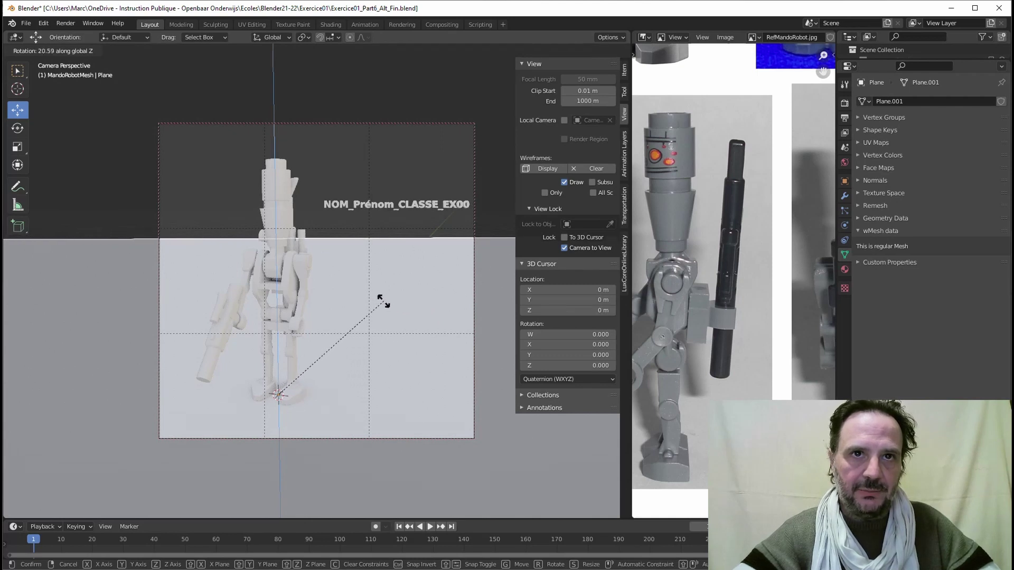
pyautogui.click(386, 306)
# In edge editing of the ground plane, extrude its far edge straight up about 8.09 m to form a back wall.
pyautogui.press('Tab')
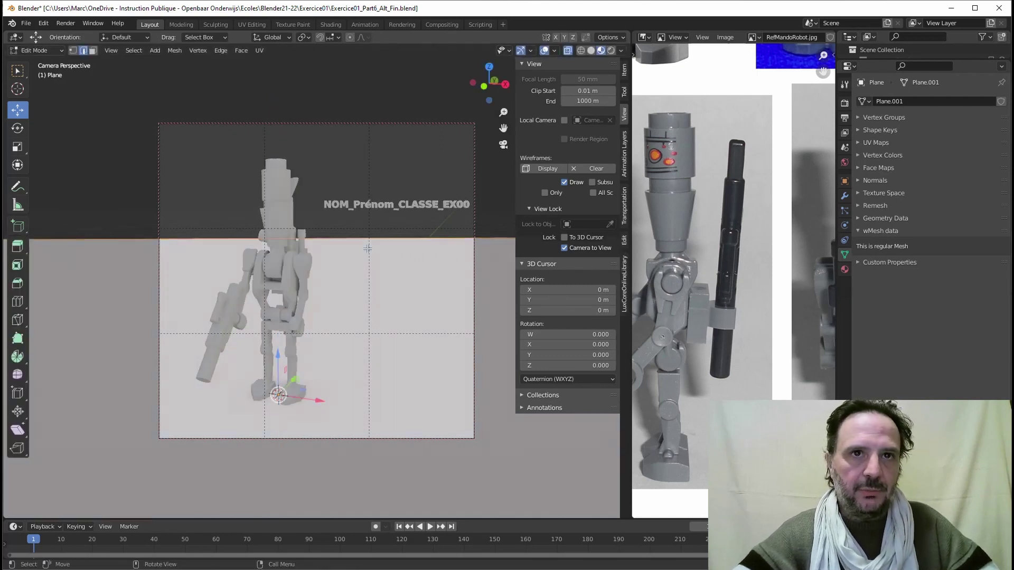
pyautogui.click(84, 50)
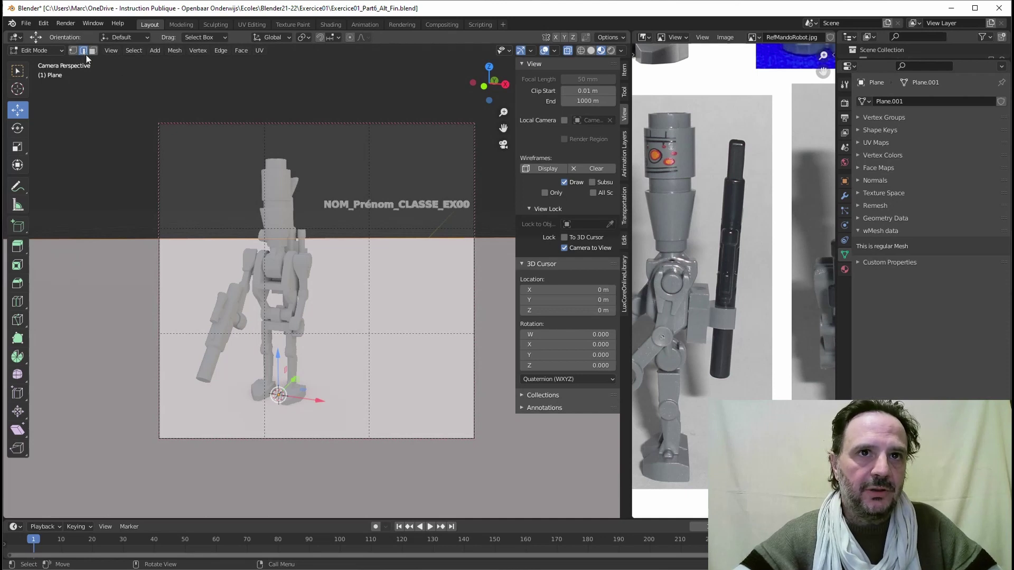
pyautogui.click(156, 228)
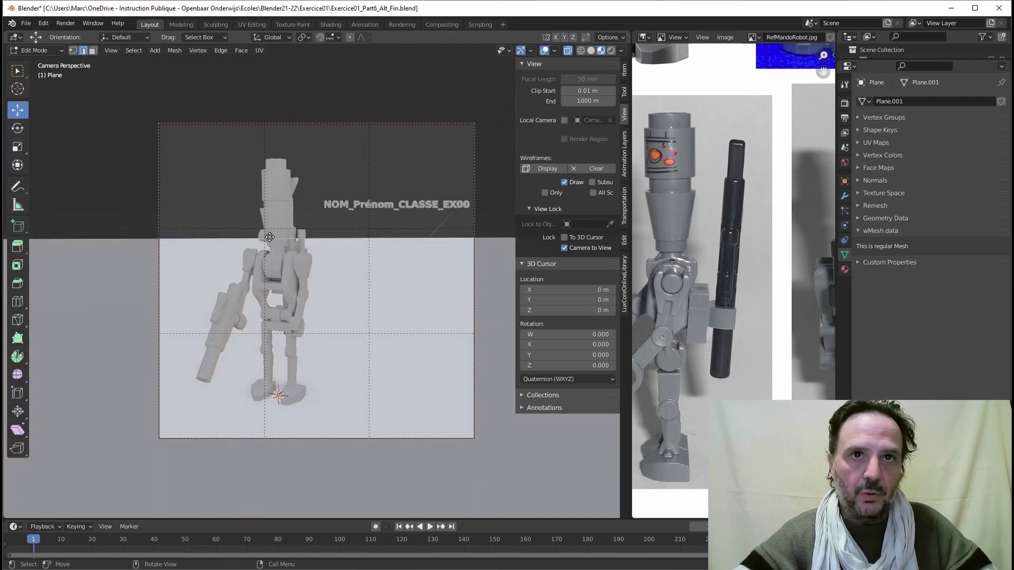
pyautogui.press('e')
pyautogui.rightClick(295, 207)
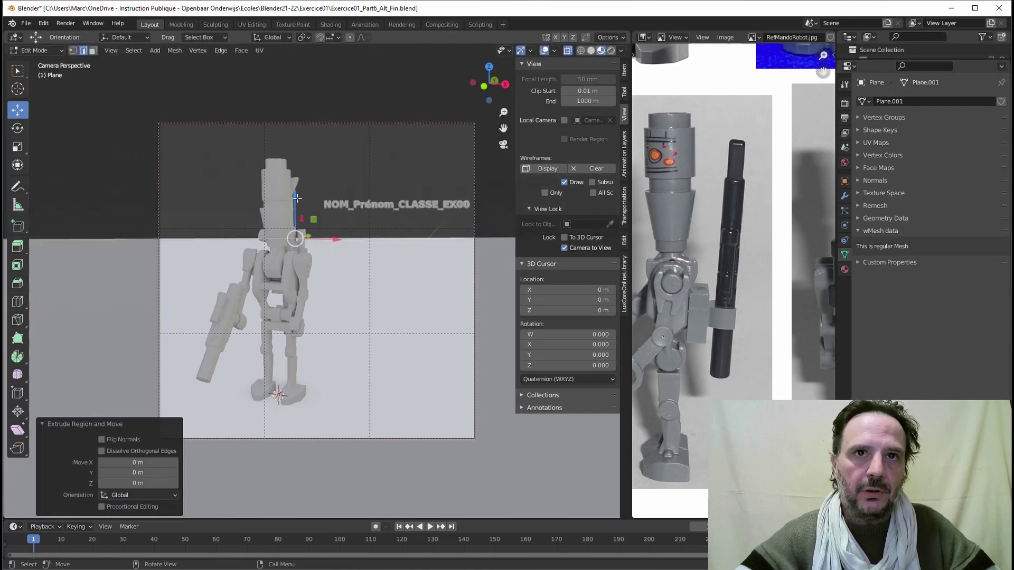
pyautogui.moveTo(296, 199); pyautogui.dragTo(298, 242)
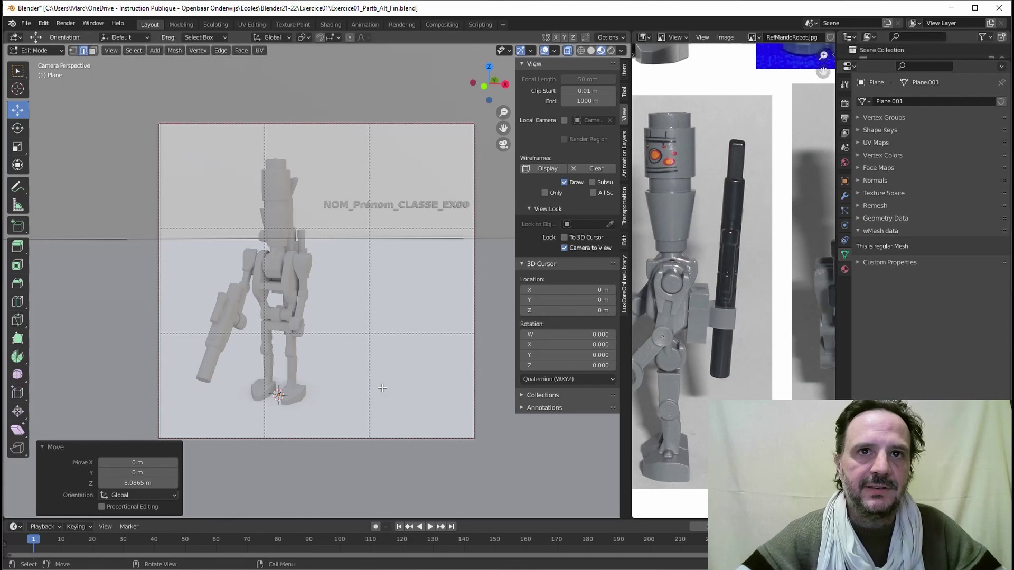
# Bevel the fold edge between the ground and back wall with a width of about 0.188 m and 20 segments.
pyautogui.click(328, 238)
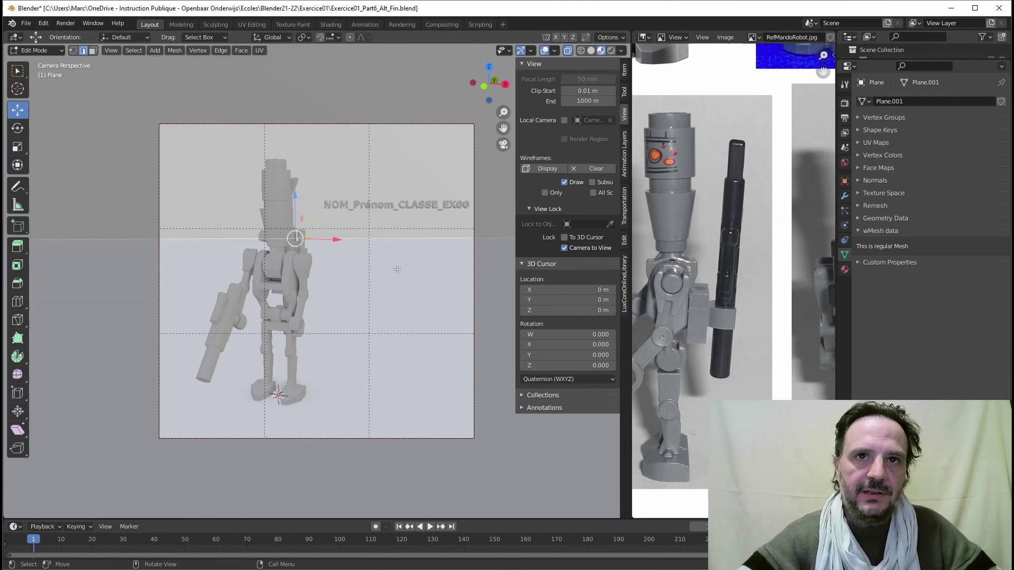
pyautogui.hotkey('ctrl', 'b')
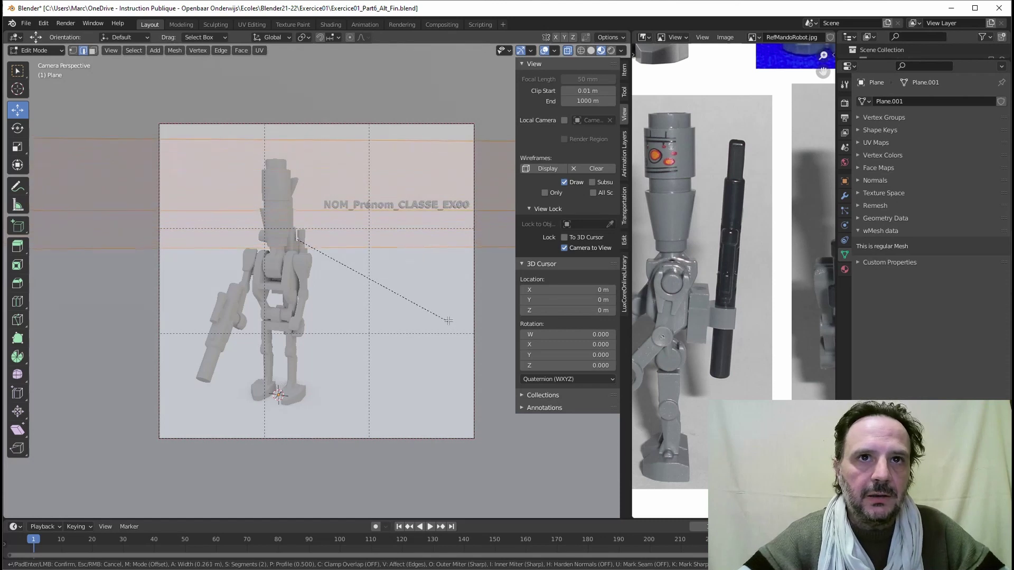
pyautogui.click(428, 296)
pyautogui.click(144, 359)
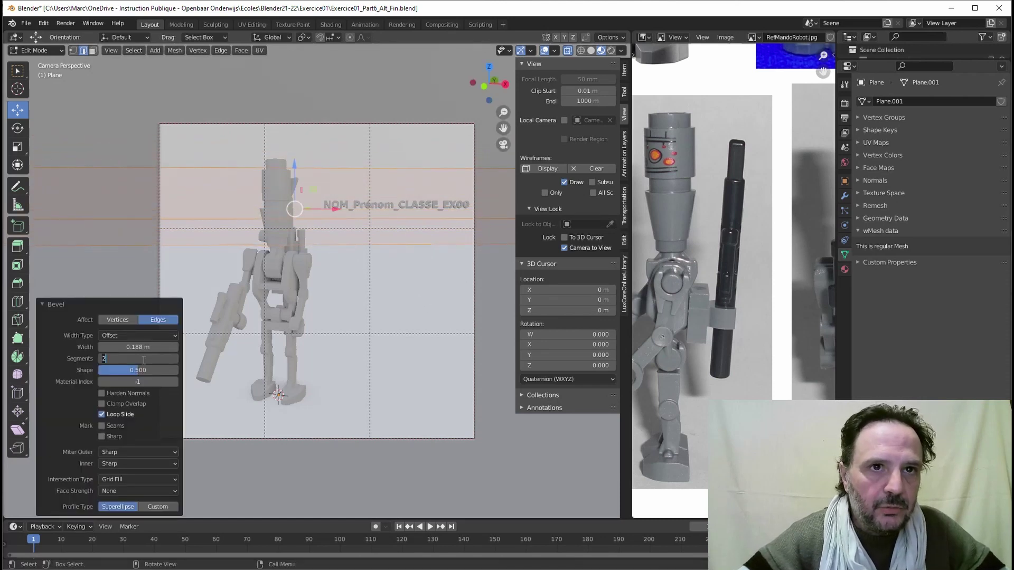
pyautogui.write('20')
pyautogui.press('Return')
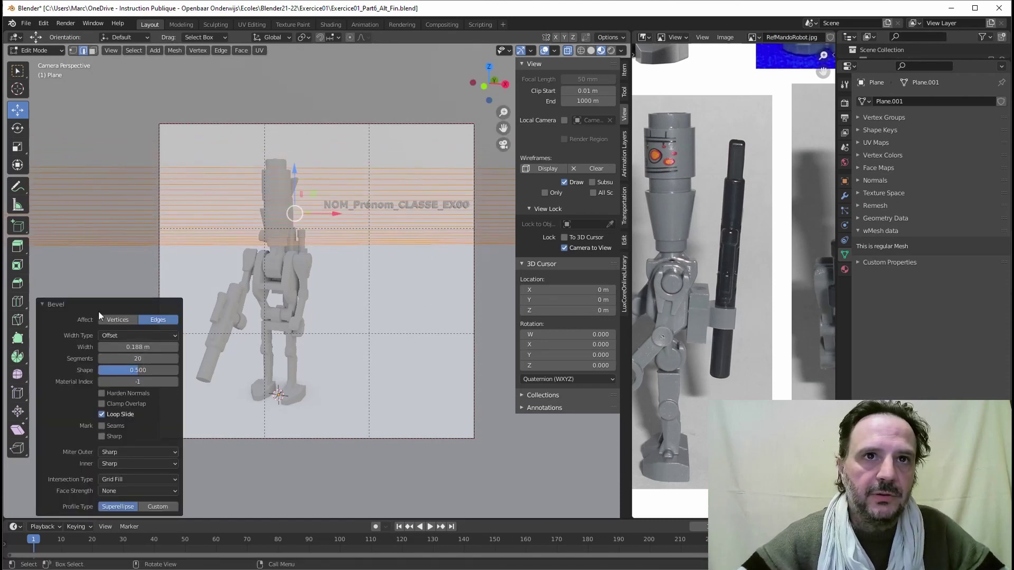
# Set the number of segments of the backdrop's fold bevel to 16.
pyautogui.click(124, 358)
pyautogui.press('BackSpace')
pyautogui.press('BackSpace')
pyautogui.write('16')
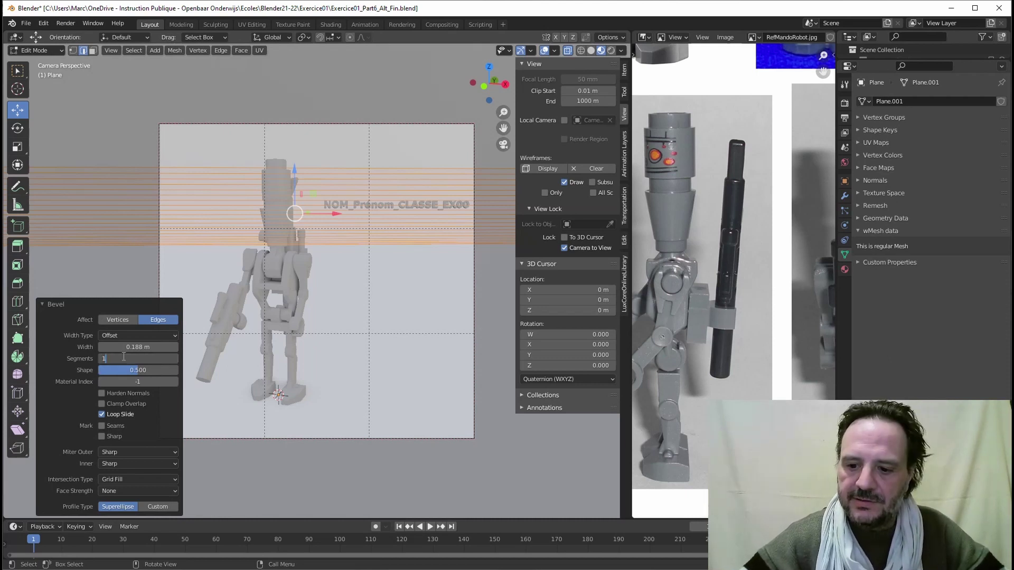
pyautogui.press('Return')
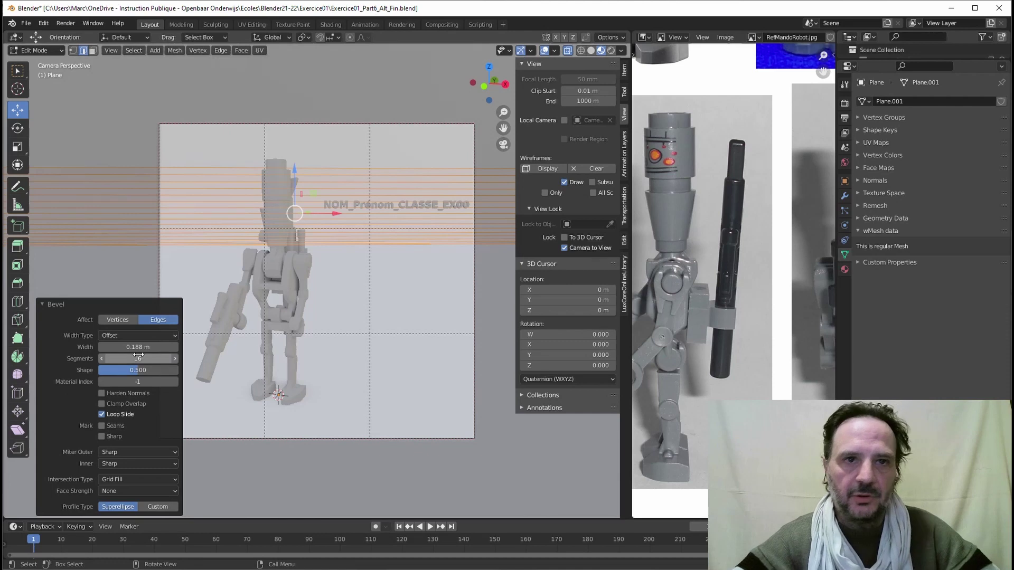
pyautogui.click(140, 357)
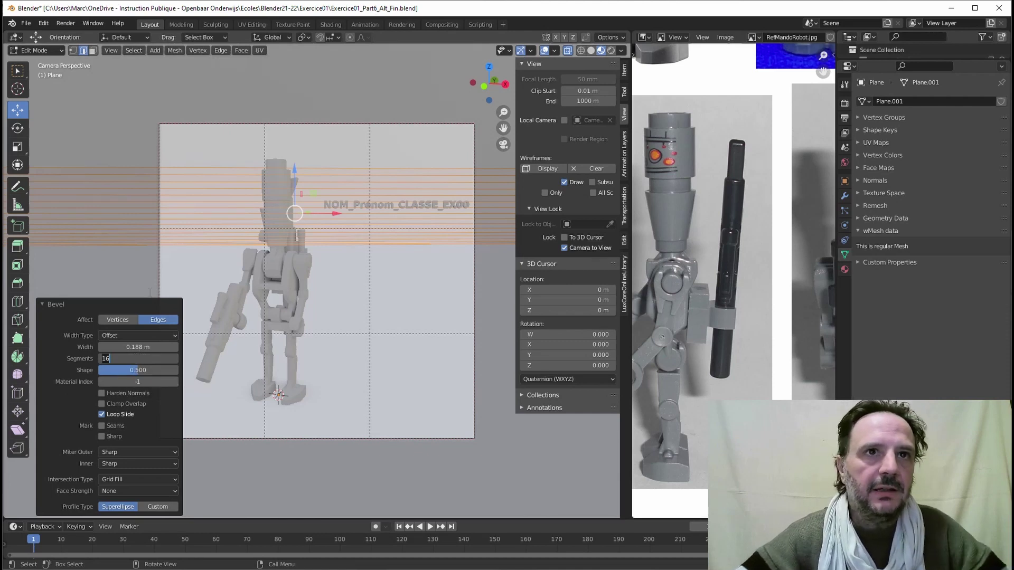
pyautogui.press('Tab')
pyautogui.press('Return')
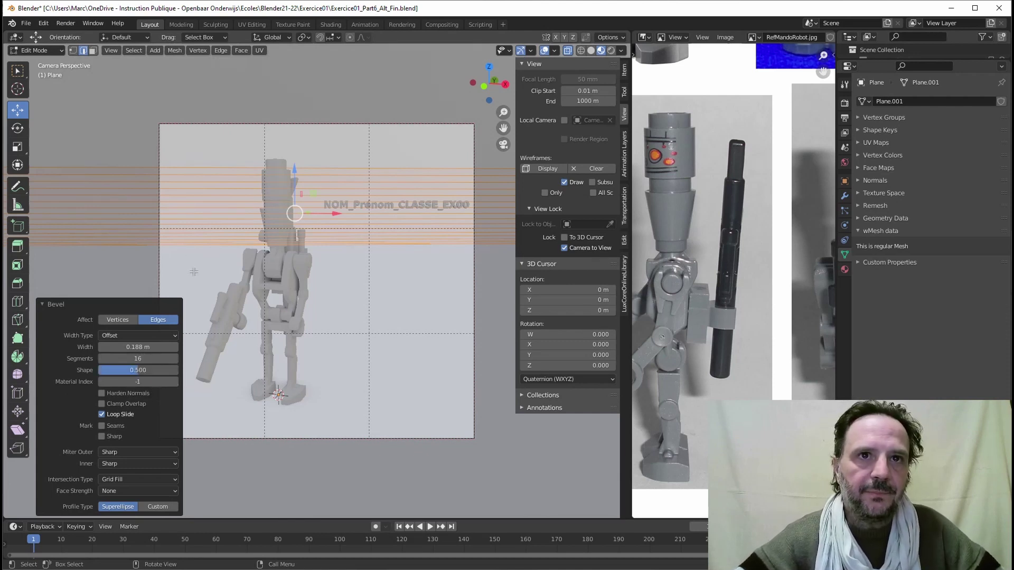
# Deselect the mesh, return the backdrop to Object Mode and shade it smooth.
pyautogui.hotkey('alt', 'a')
pyautogui.press('Tab')
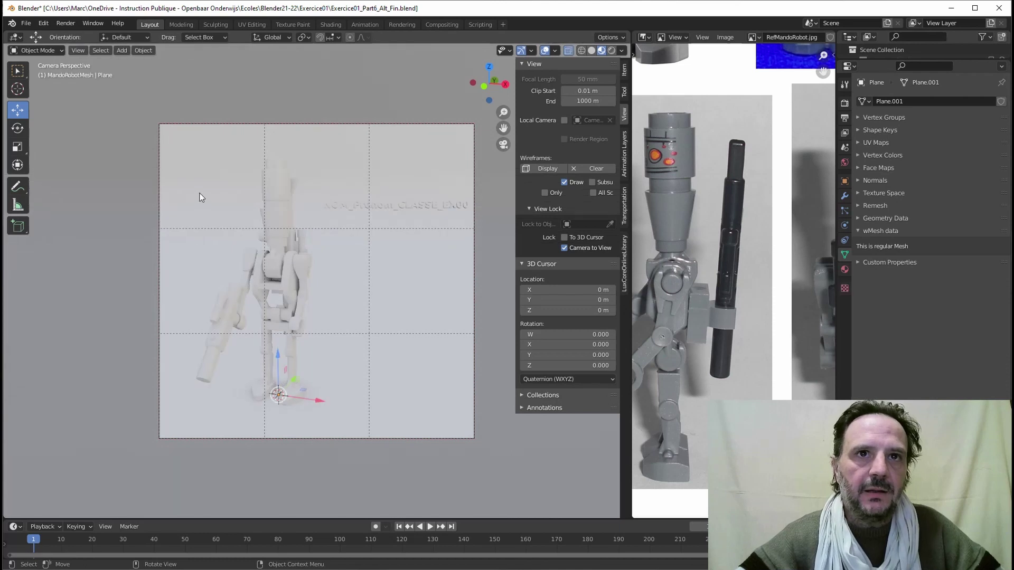
pyautogui.click(143, 51)
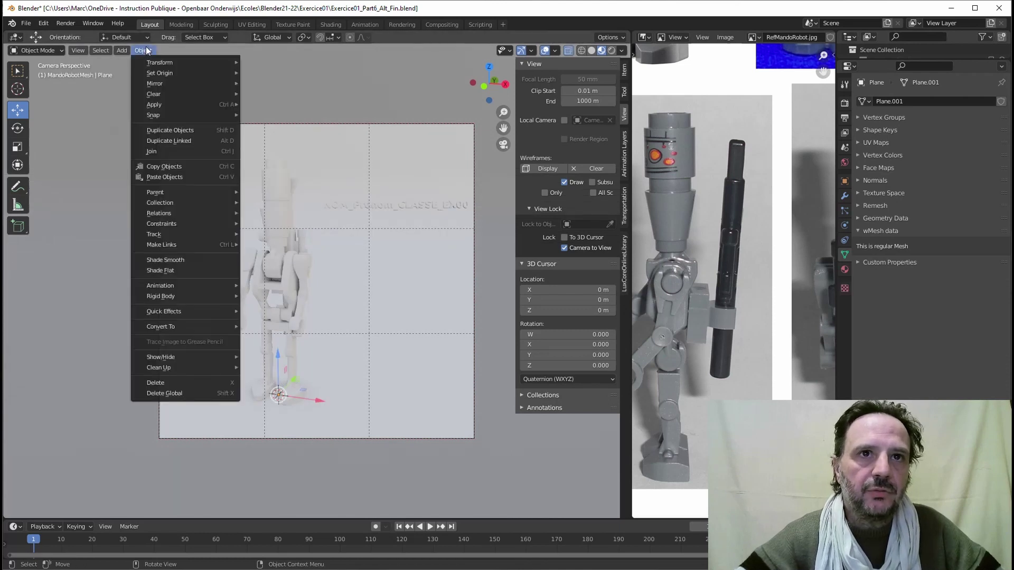
pyautogui.click(170, 260)
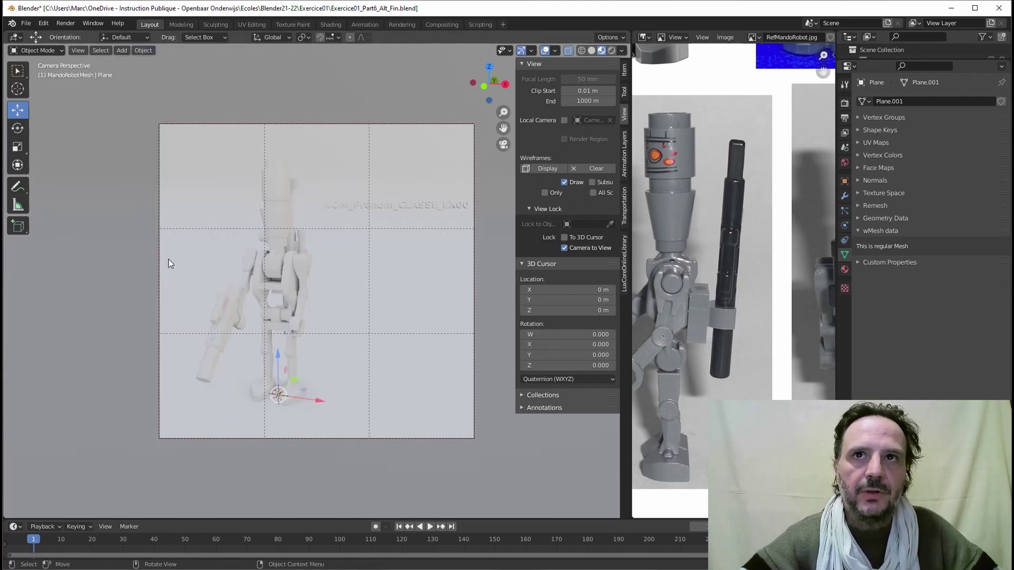
# Switch to rendered viewport shading, add a Sun light, and raise it about 0.79 m along Z.
pyautogui.click(612, 50)
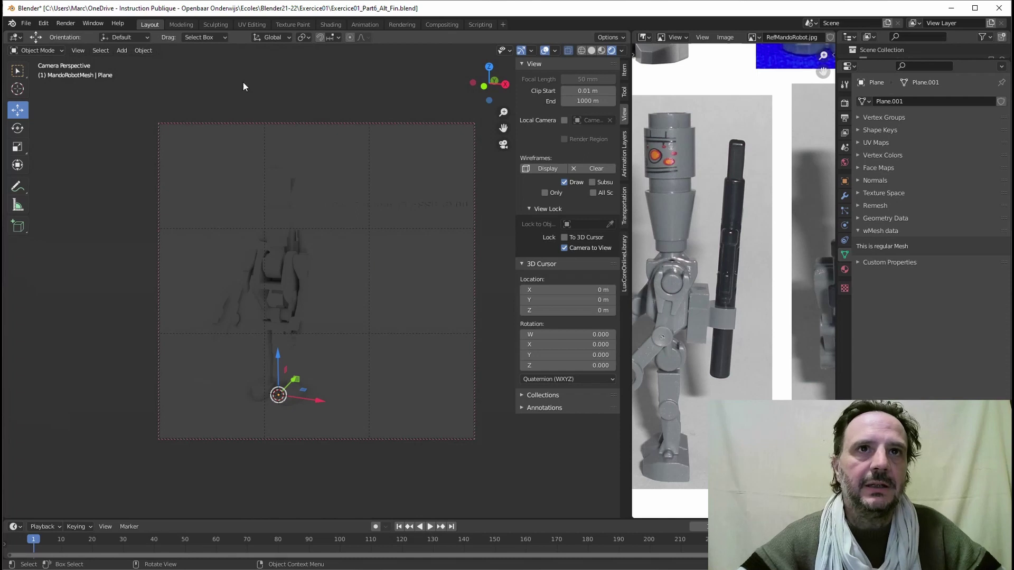
pyautogui.click(122, 50)
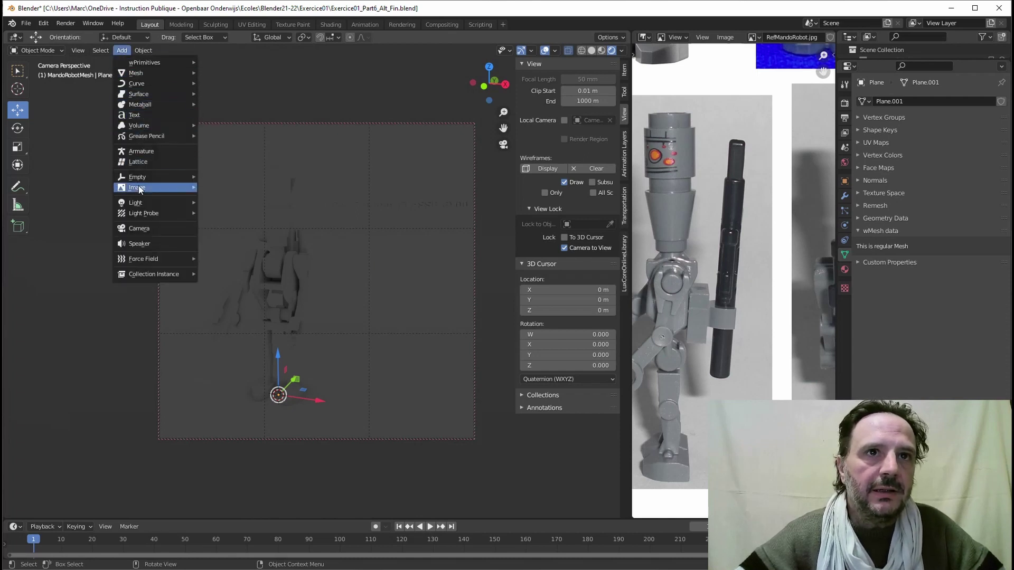
pyautogui.moveTo(139, 203)
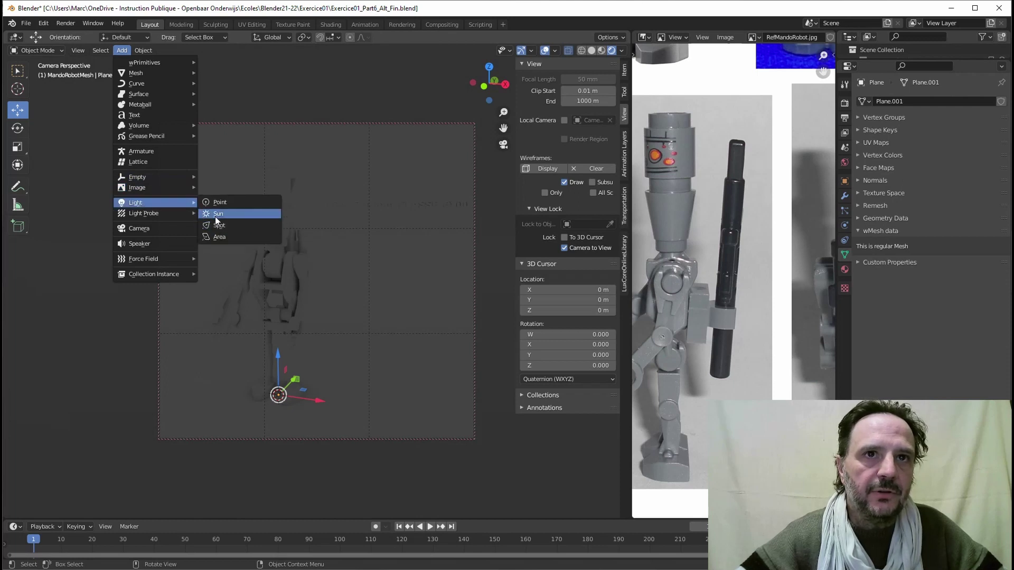
pyautogui.click(216, 215)
pyautogui.press('g')
pyautogui.press('z')
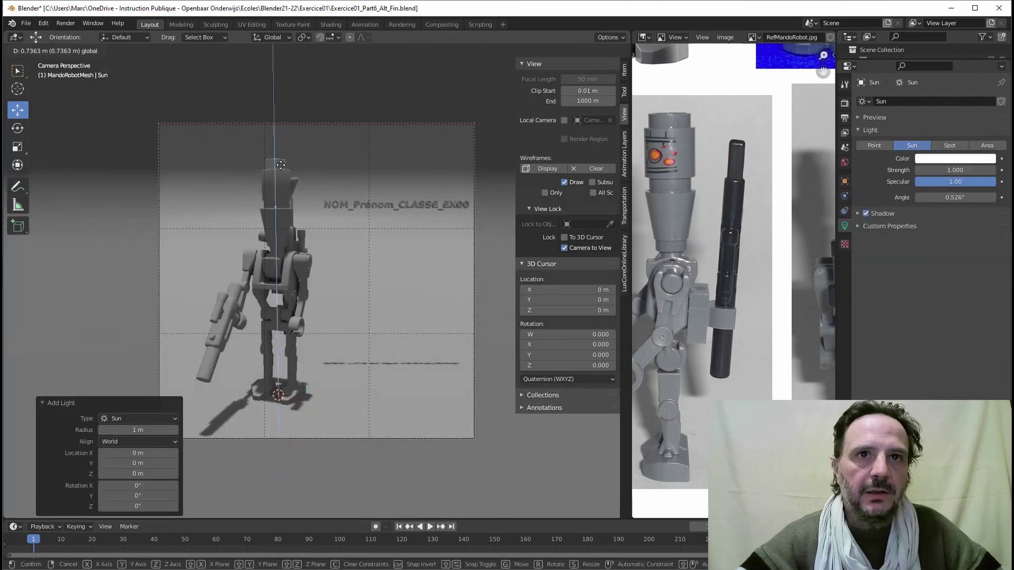
pyautogui.click(280, 152)
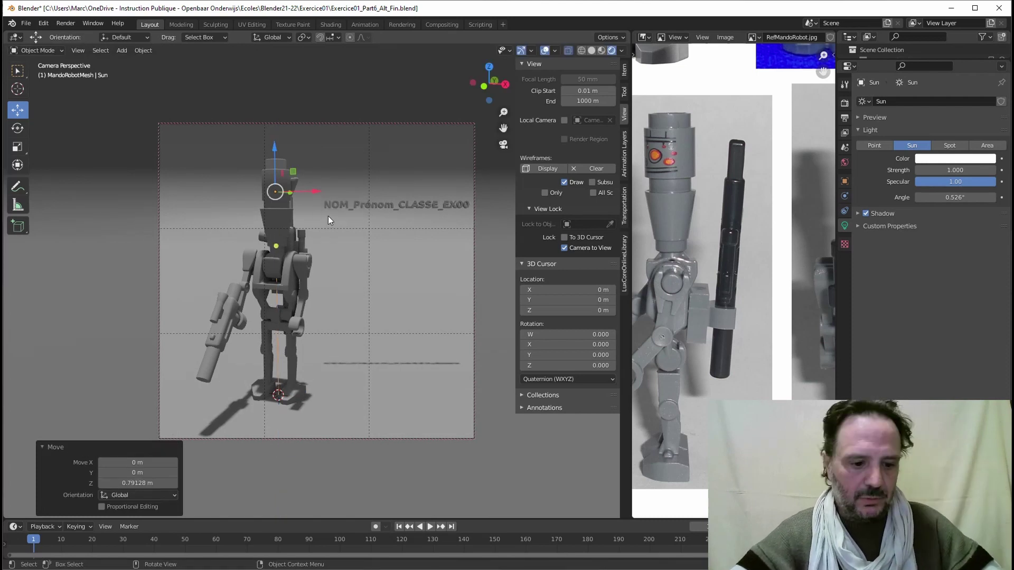
# Rotate the Sun about 53.1° around X and -26.7° around Z, then slightly readjust the camera's angle on the robot.
pyautogui.press('r')
pyautogui.press('x')
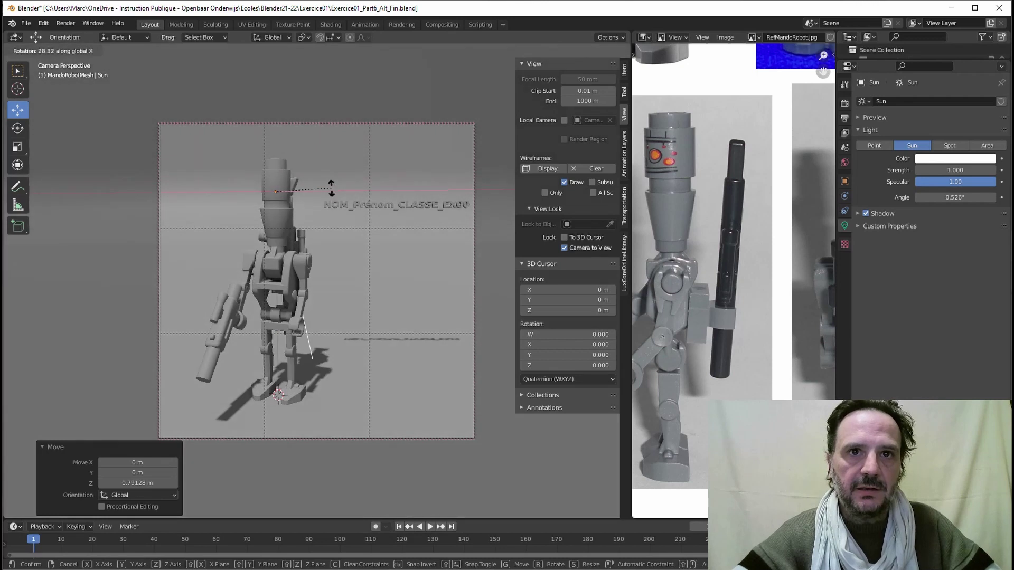
pyautogui.click(331, 162)
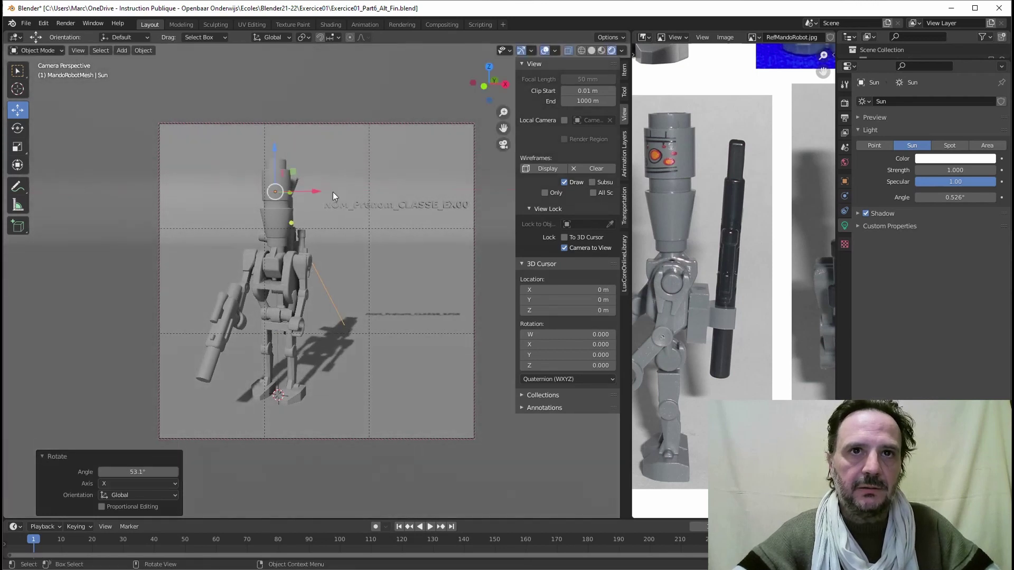
pyautogui.press('r')
pyautogui.press('z')
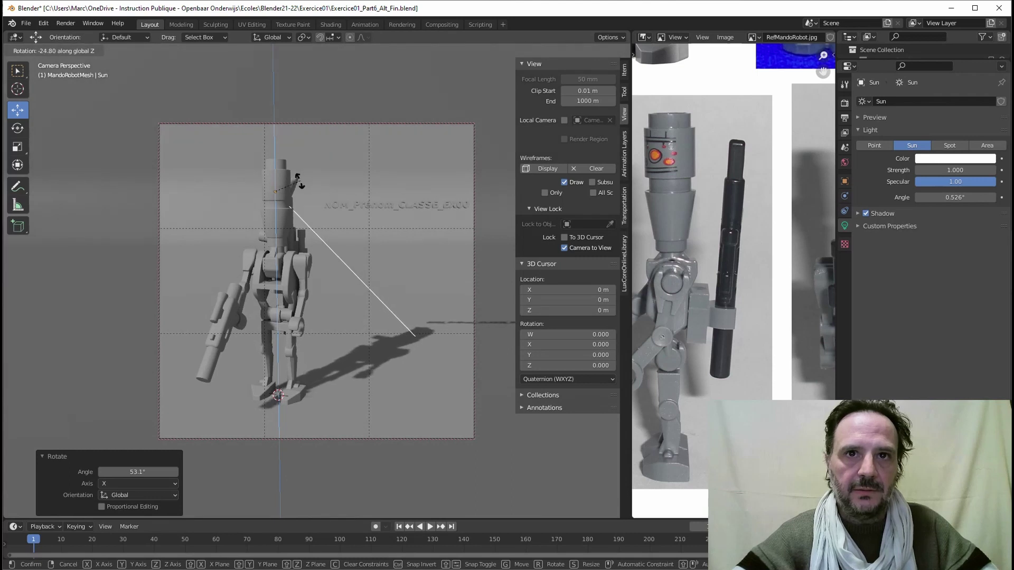
pyautogui.click(298, 181)
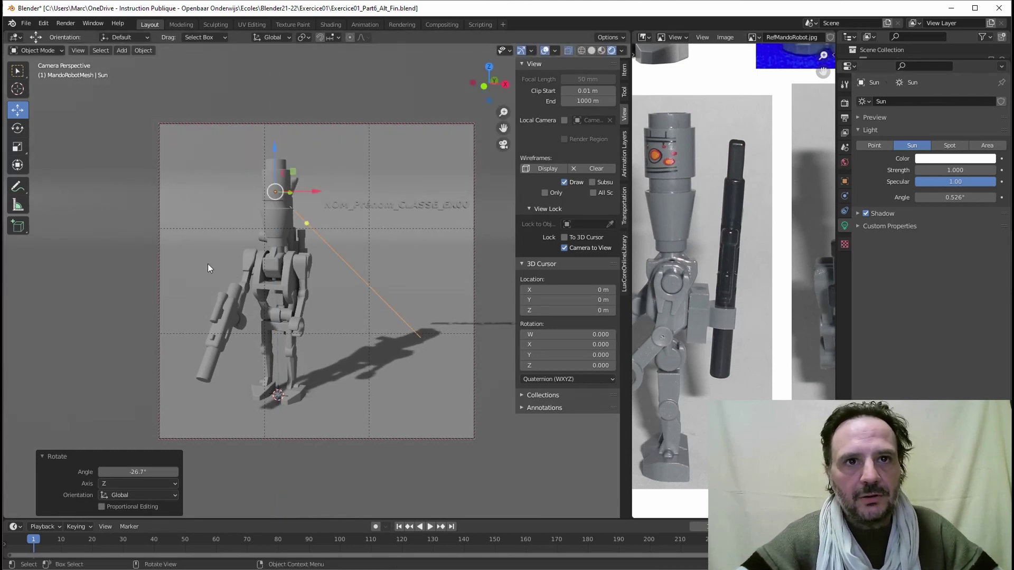
pyautogui.moveTo(283, 274)
pyautogui.mouseDown(button='middle')
pyautogui.moveTo(305, 286)
pyautogui.moveTo(293, 286)
pyautogui.mouseUp(button='middle')
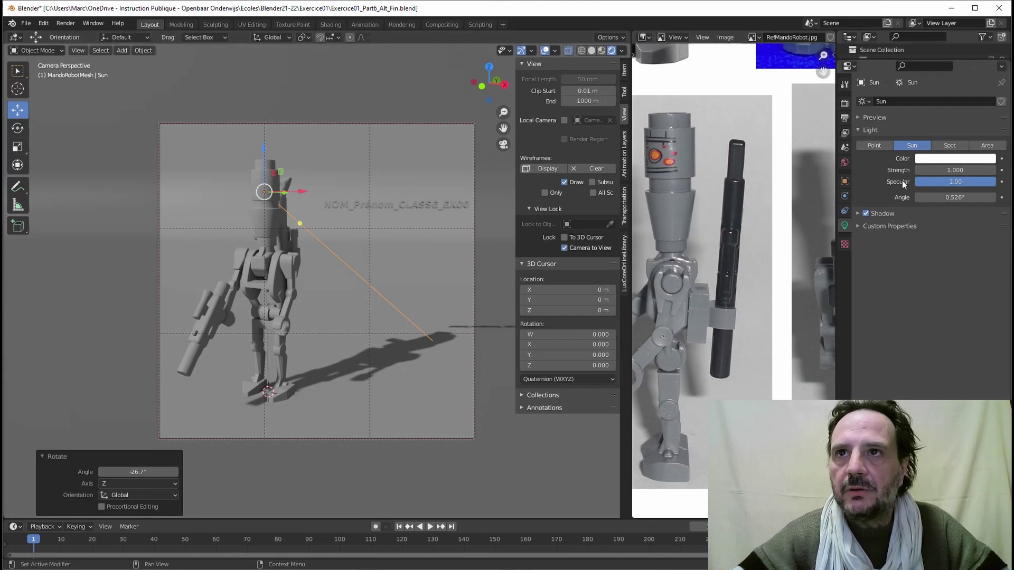
# Darken the World background colour to a value of 0.003.
pyautogui.click(844, 162)
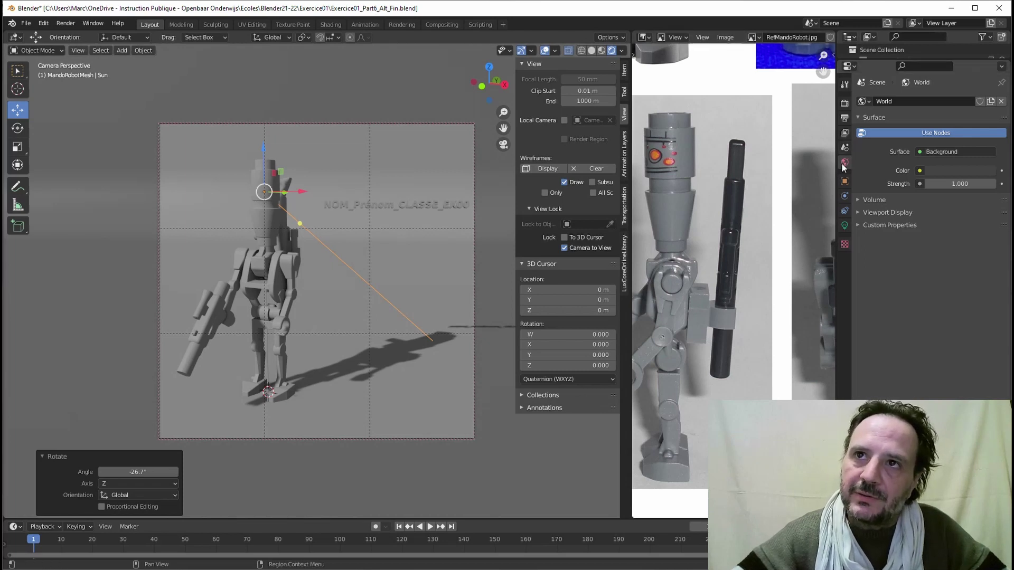
pyautogui.click(950, 171)
pyautogui.moveTo(987, 242); pyautogui.dragTo(987, 256)
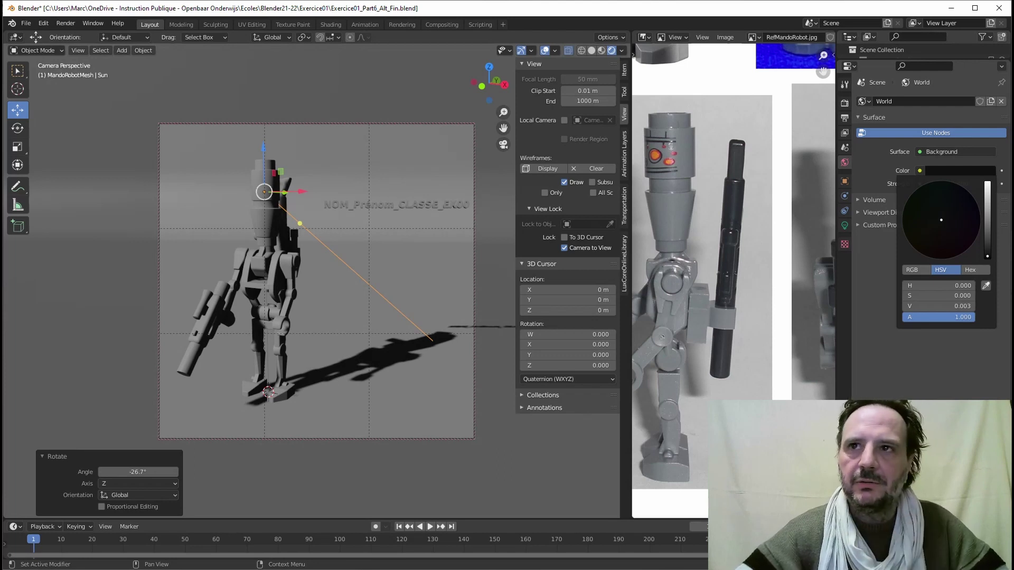
# Brighten the World background colour to a light grey.
pyautogui.moveTo(987, 256); pyautogui.dragTo(987, 202)
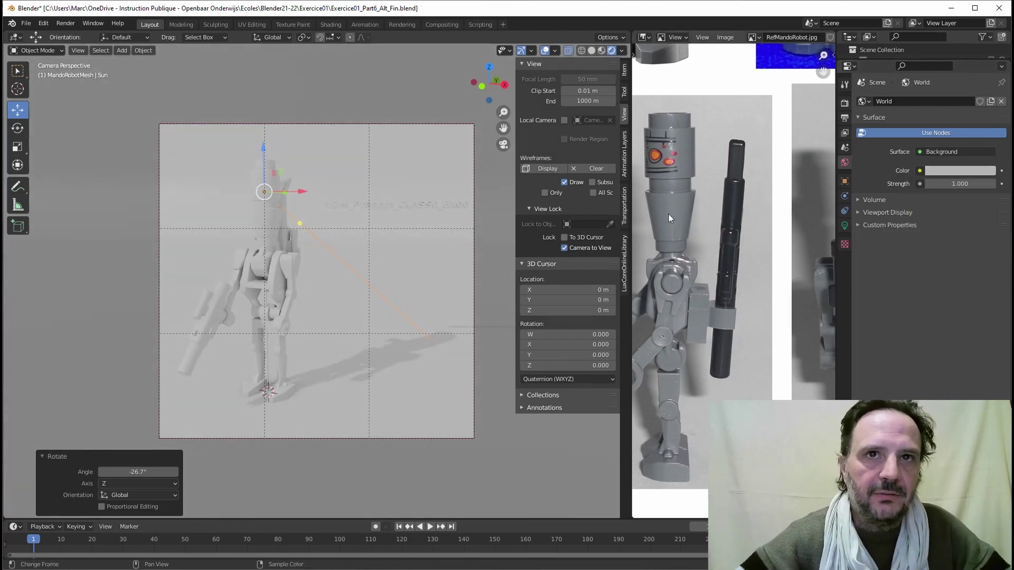
# Raise the name text about 0.27 m along Z and shift it slightly along negative X to sit near the camera frame's upper edge.
pyautogui.click(331, 204)
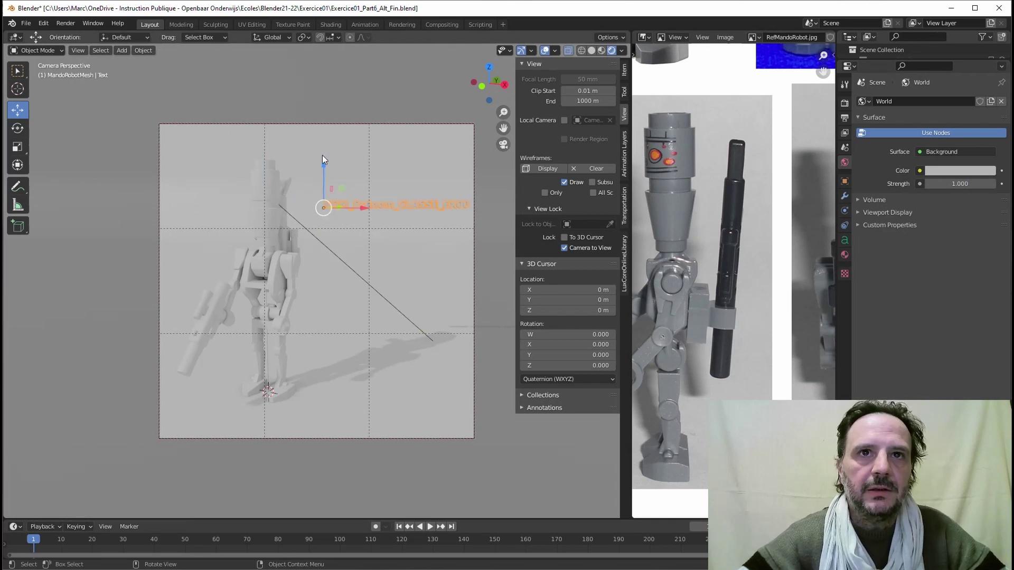
pyautogui.moveTo(326, 159); pyautogui.dragTo(328, 104)
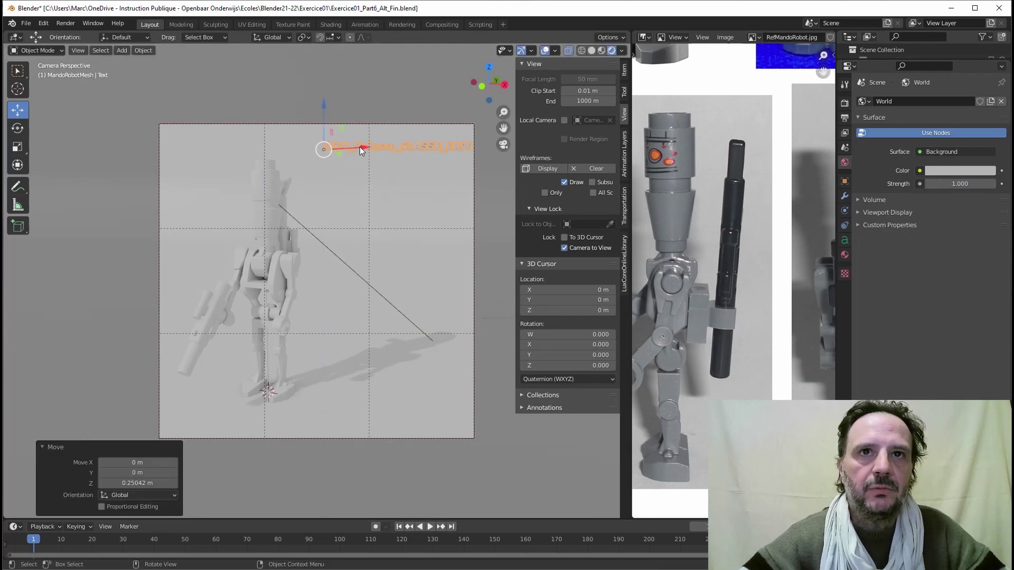
pyautogui.moveTo(360, 148); pyautogui.dragTo(343, 148)
pyautogui.moveTo(309, 108); pyautogui.dragTo(311, 104)
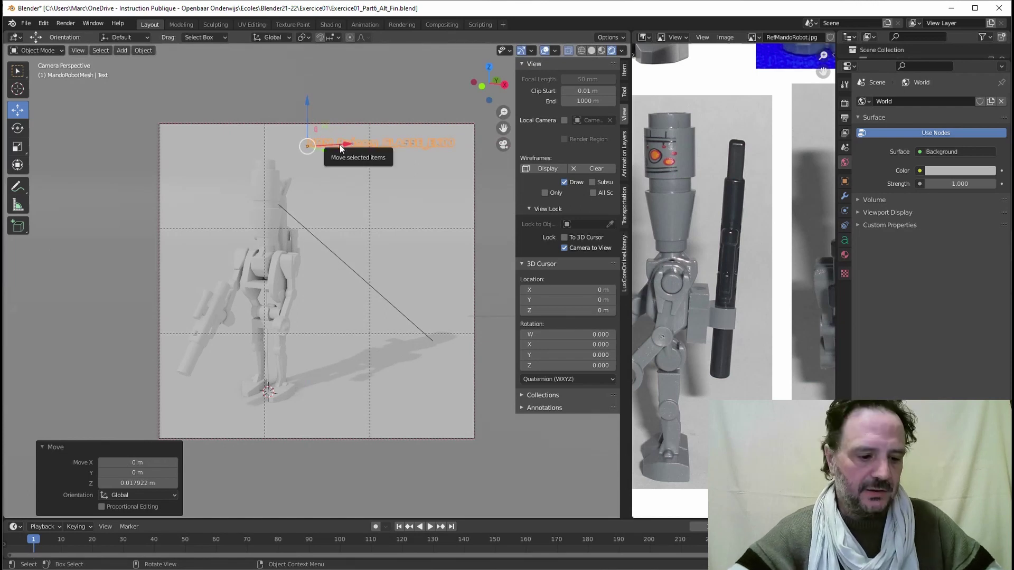
# Edit the name text so that it ends in EX01, and return to Object Mode.
pyautogui.press('Tab')
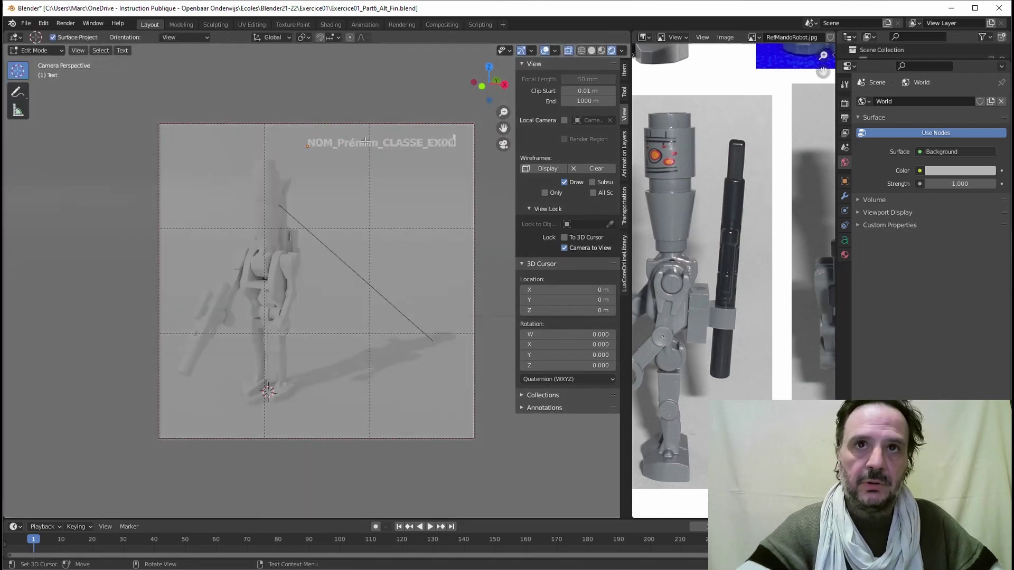
pyautogui.press('BackSpace')
pyautogui.write('1')
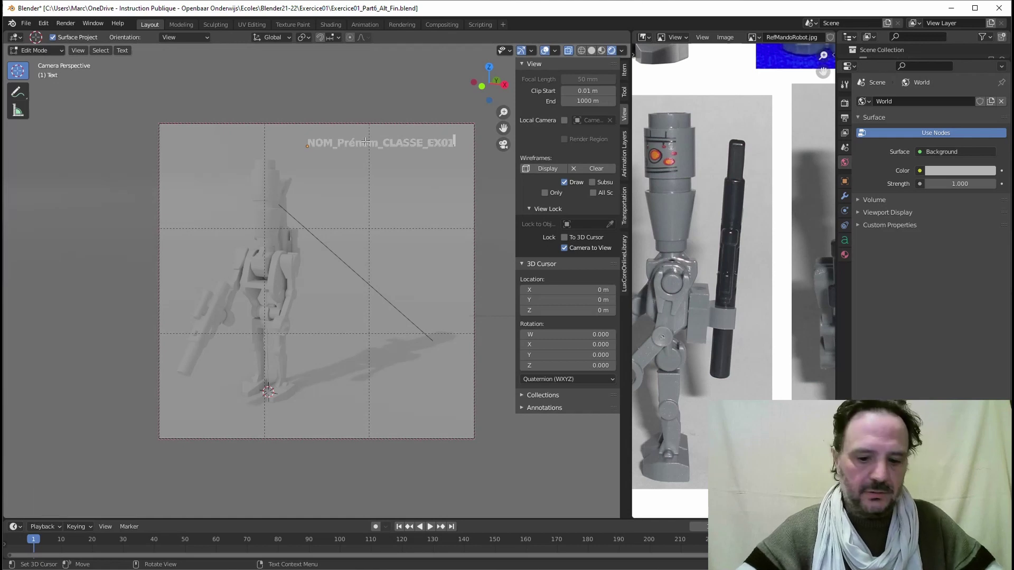
pyautogui.press('Tab')
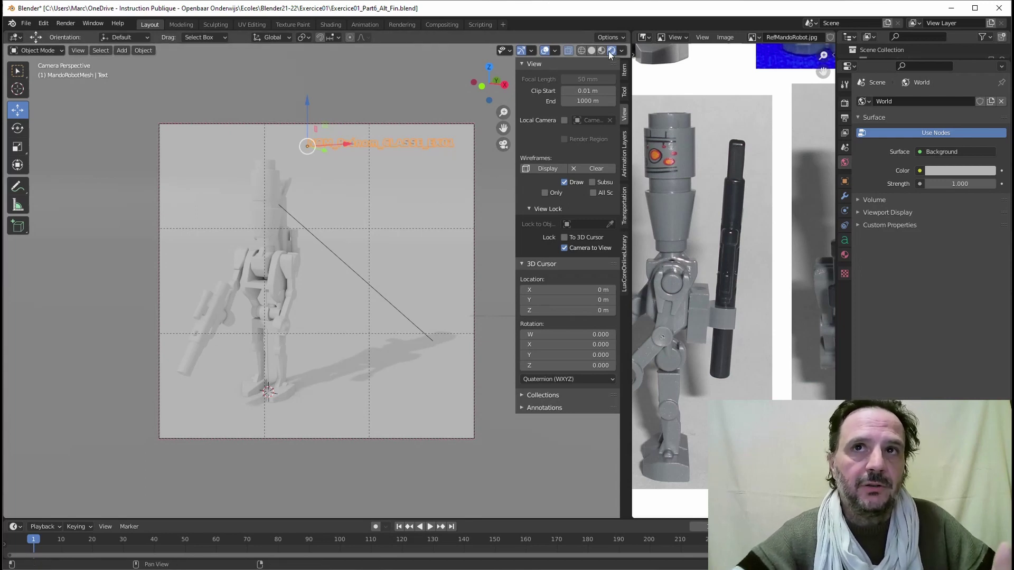
# Leave the camera view, select the robot's head (Tete), and frame it from the front in the UV Editing workspace.
pyautogui.click(504, 145)
pyautogui.click(245, 196)
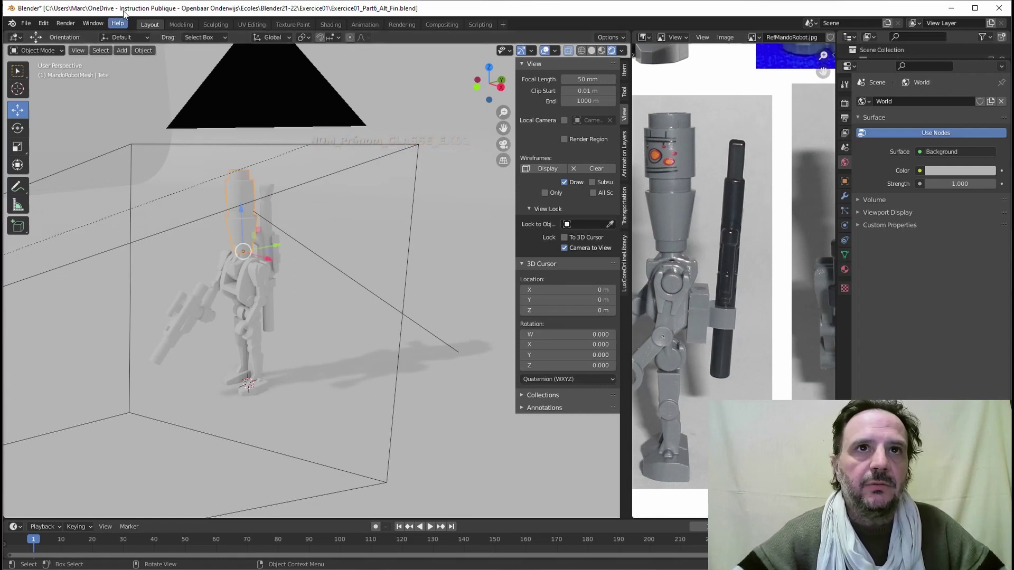
pyautogui.click(252, 24)
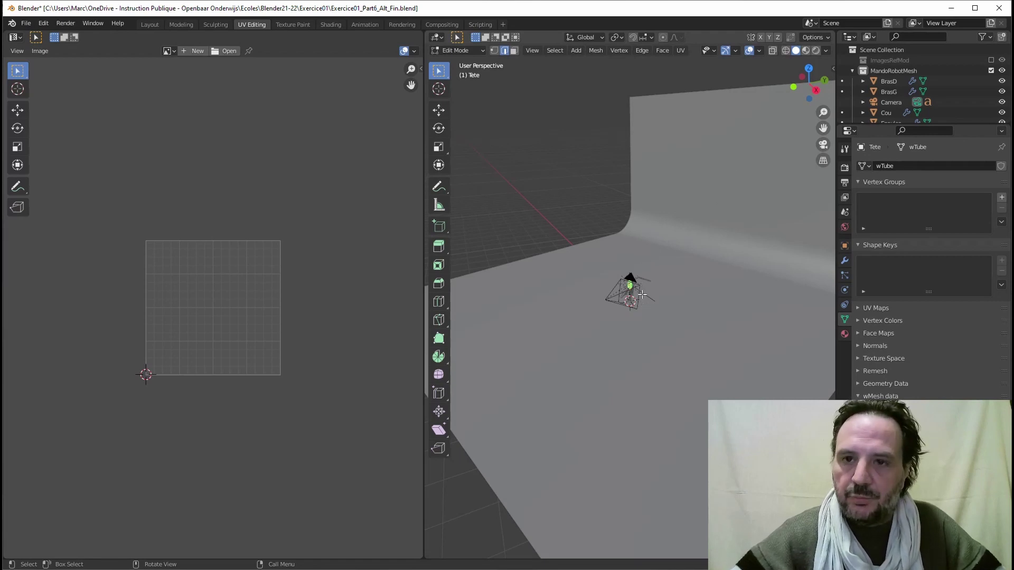
pyautogui.press('KP_Decimal')
pyautogui.moveTo(560, 343); pyautogui.dragTo(629, 309, button='middle')
pyautogui.scroll(-3, 657, 322)
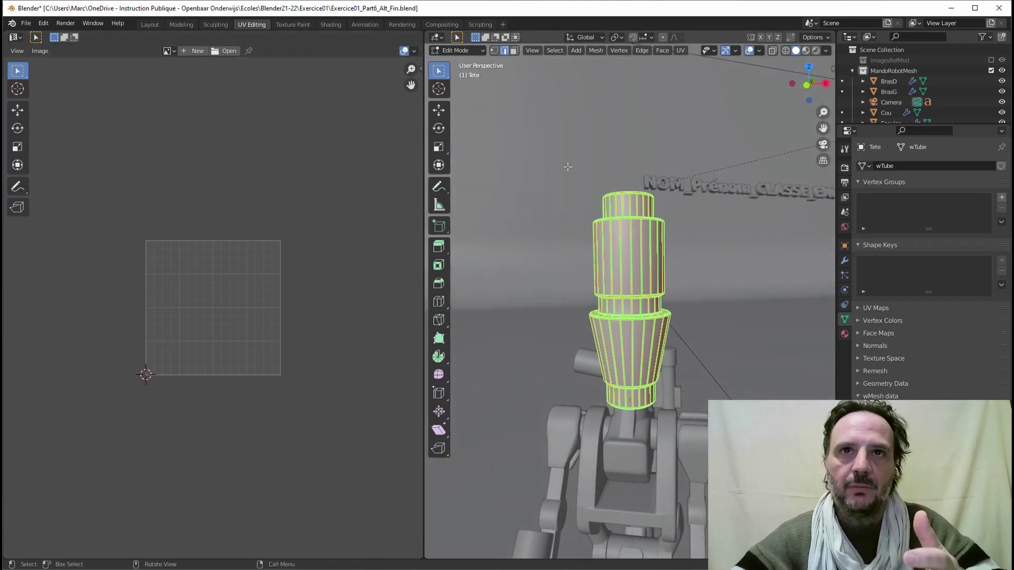
# Switch to face selection and unwrap all of the head's faces.
pyautogui.click(514, 51)
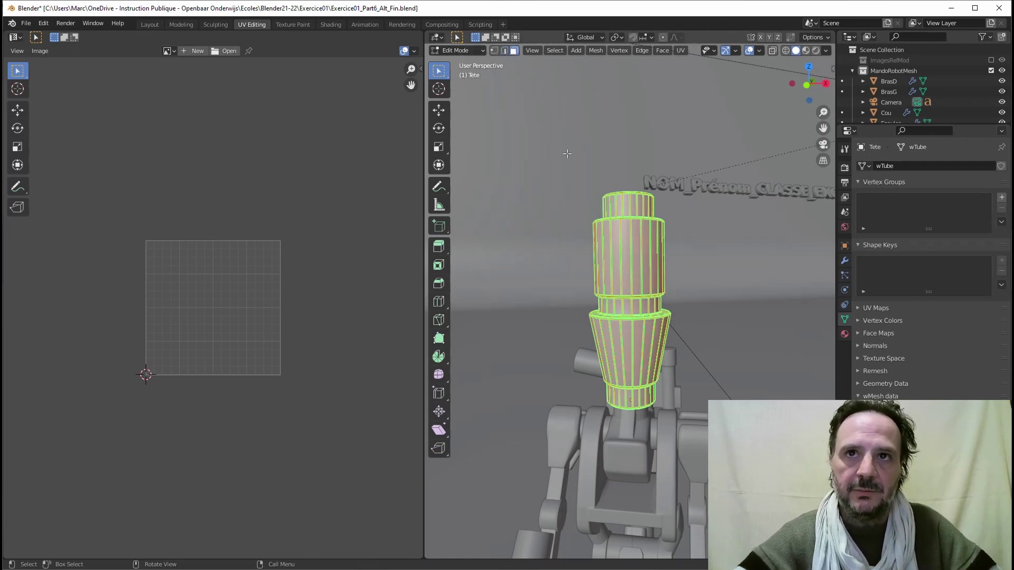
pyautogui.scroll(1, 555, 116)
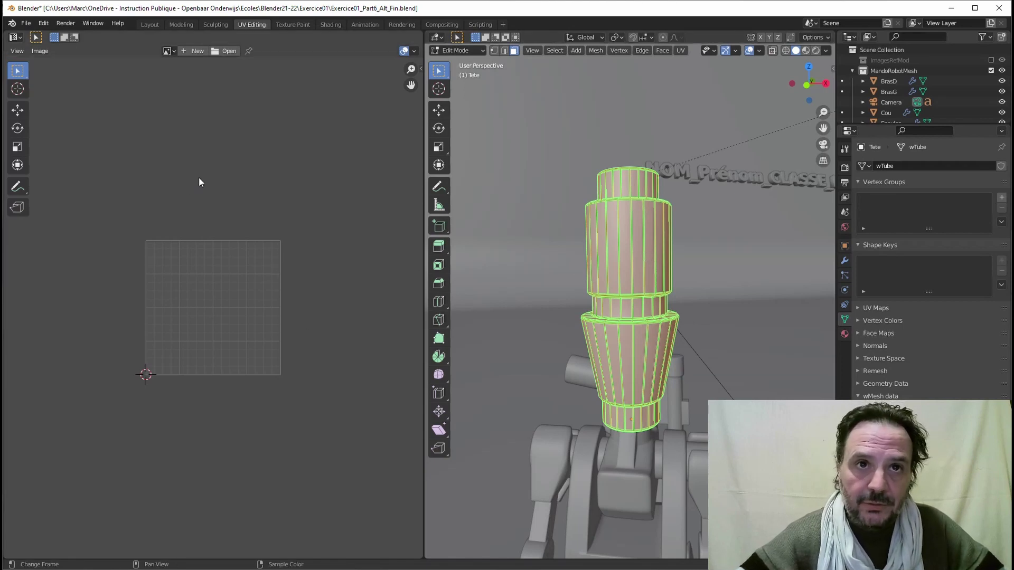
pyautogui.scroll(3, 226, 287)
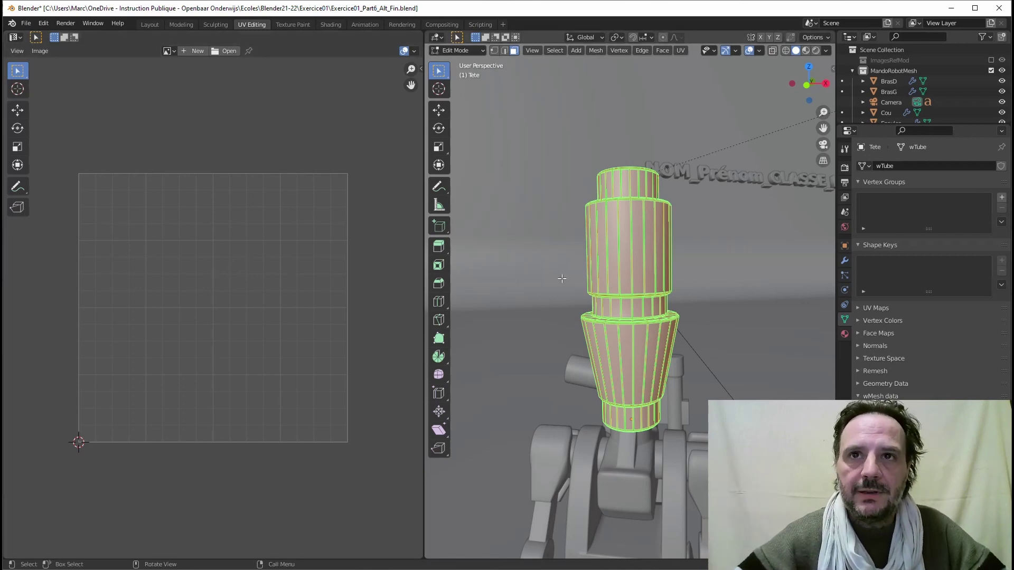
pyautogui.moveTo(561, 281); pyautogui.dragTo(565, 280, button='middle')
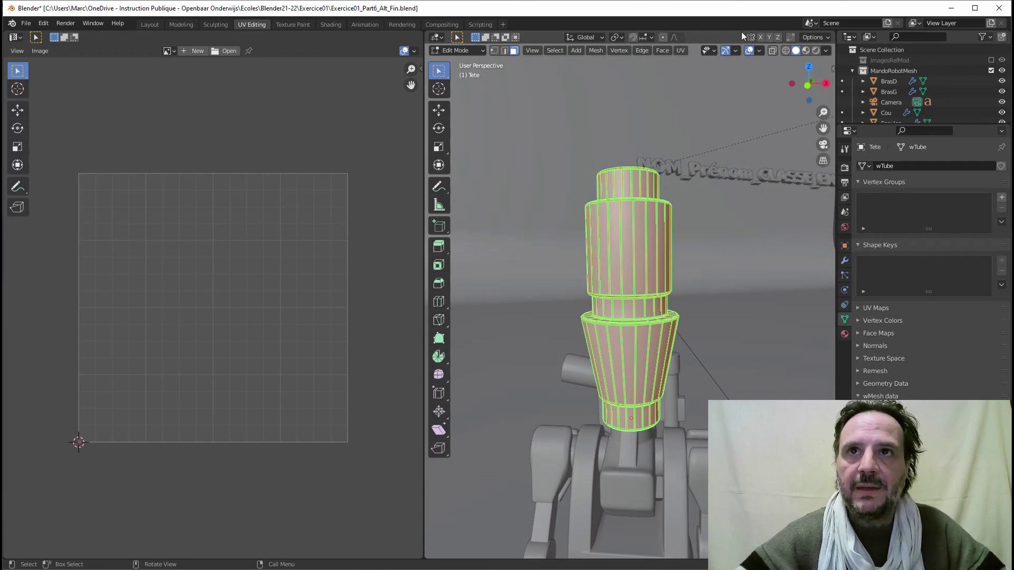
pyautogui.click(681, 51)
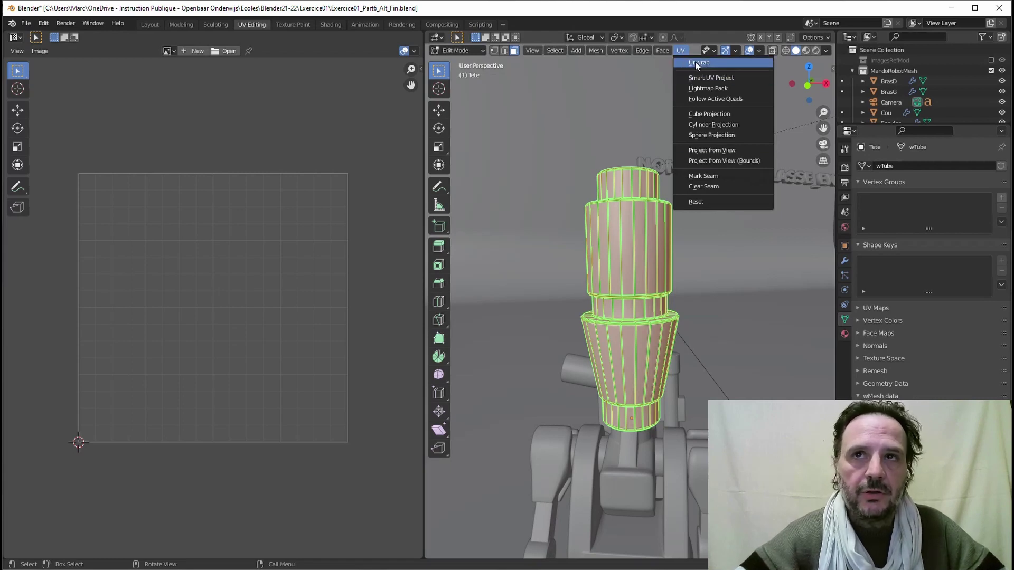
pyautogui.click(695, 63)
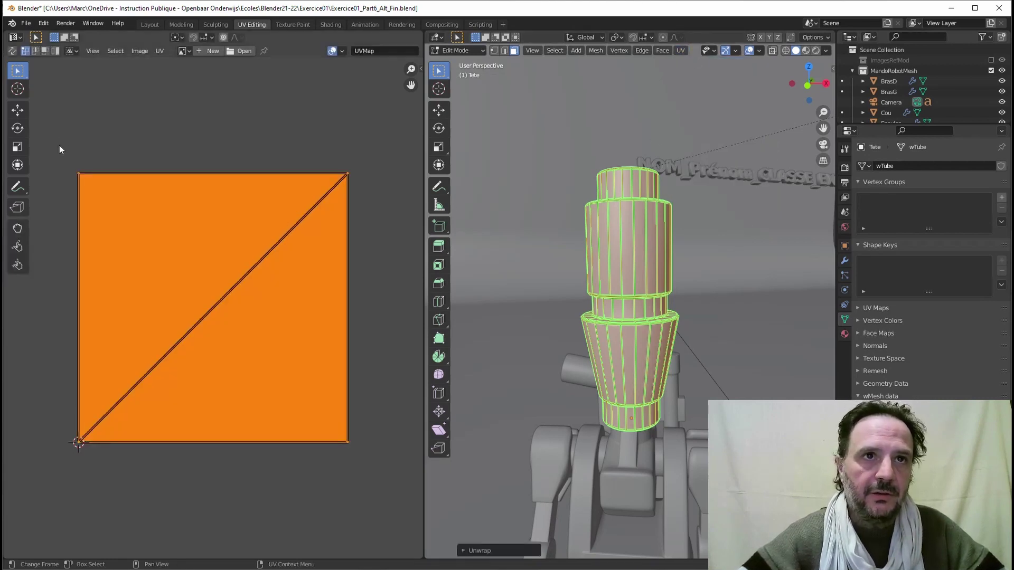
# Scale all the head's UVs down to about a tenth and place them in the upper-left corner of the UV square.
pyautogui.moveTo(58, 147); pyautogui.dragTo(381, 474)
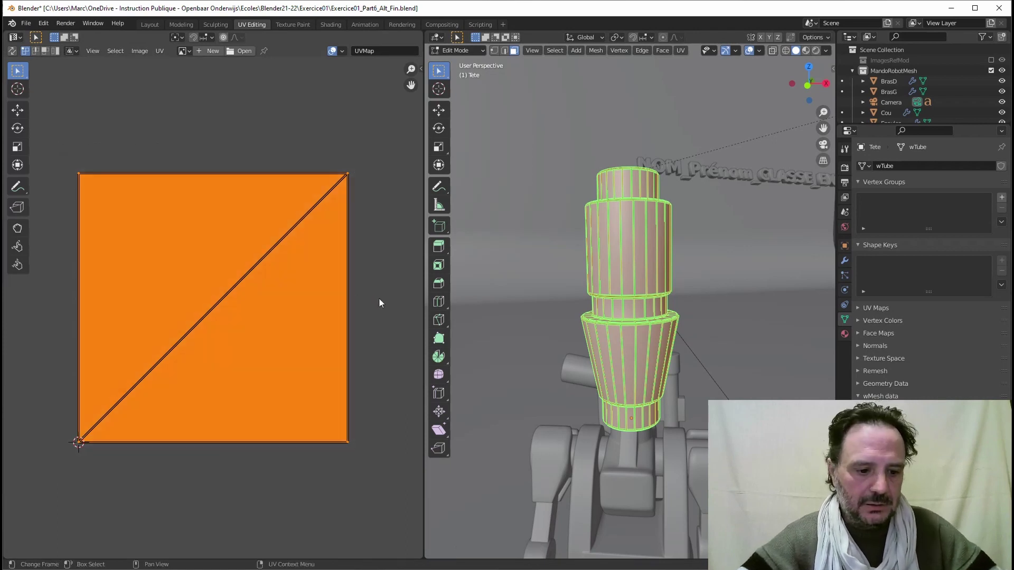
pyautogui.press('s')
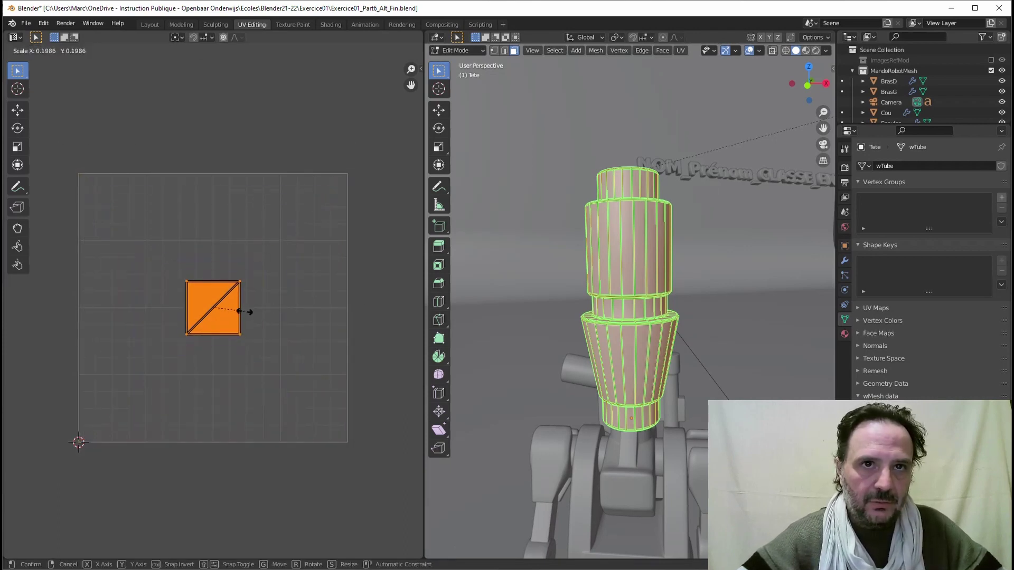
pyautogui.click(227, 313)
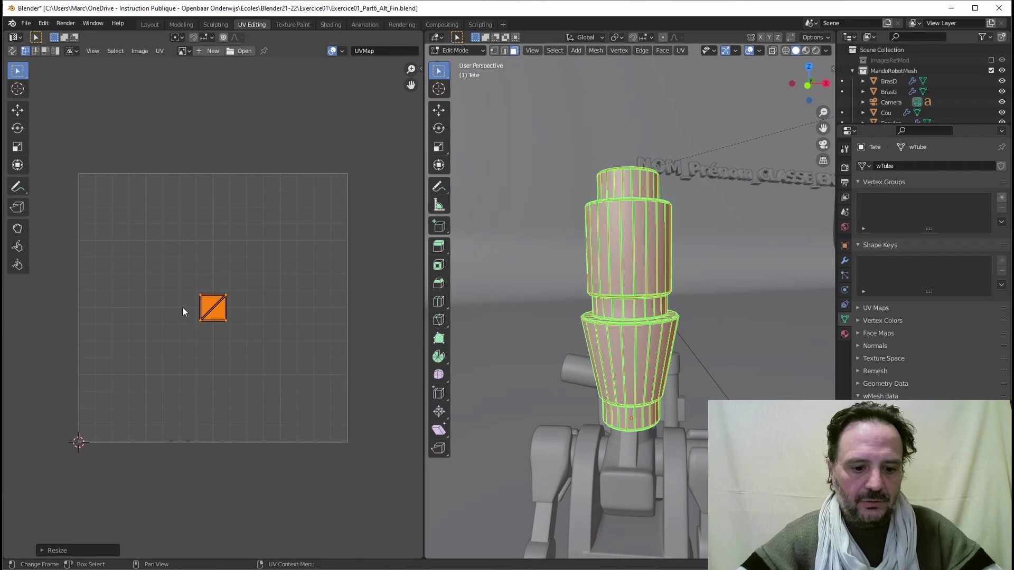
pyautogui.press('g')
pyautogui.click(69, 193)
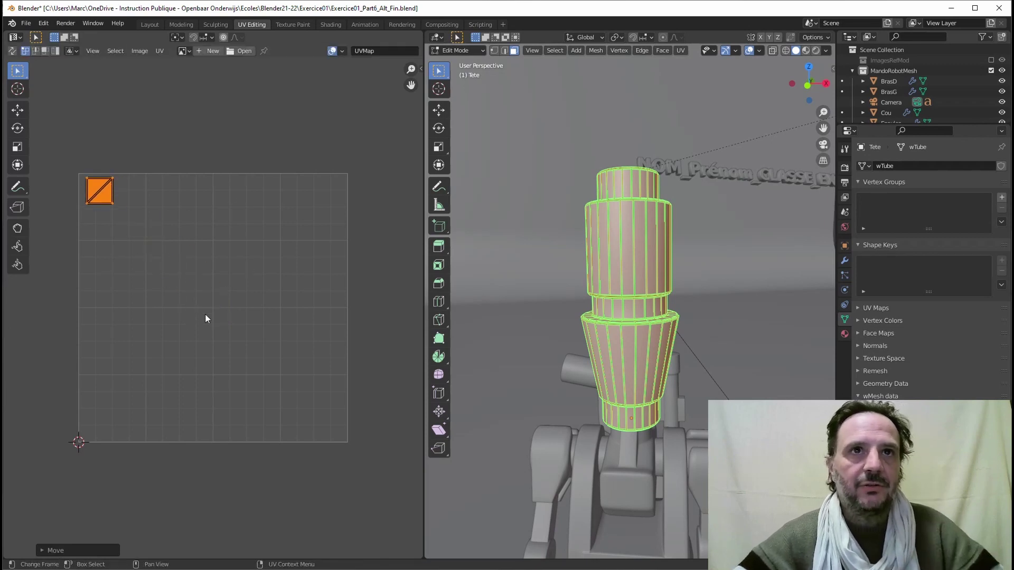
# Load the image TextTeteDecalc.tif from the Exercice01 folder as the UV background and fit it in view.
pyautogui.click(244, 52)
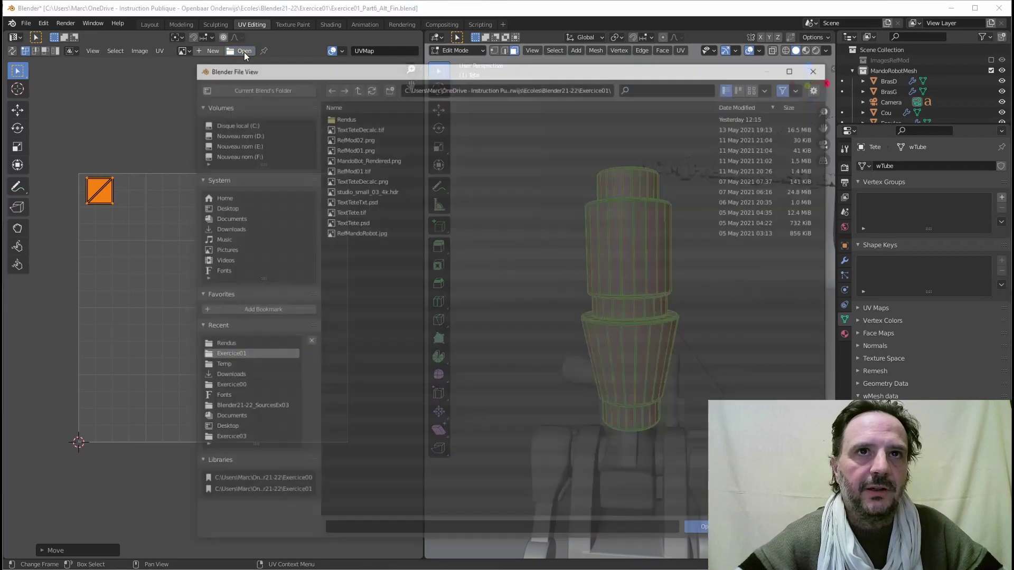
pyautogui.click(338, 128)
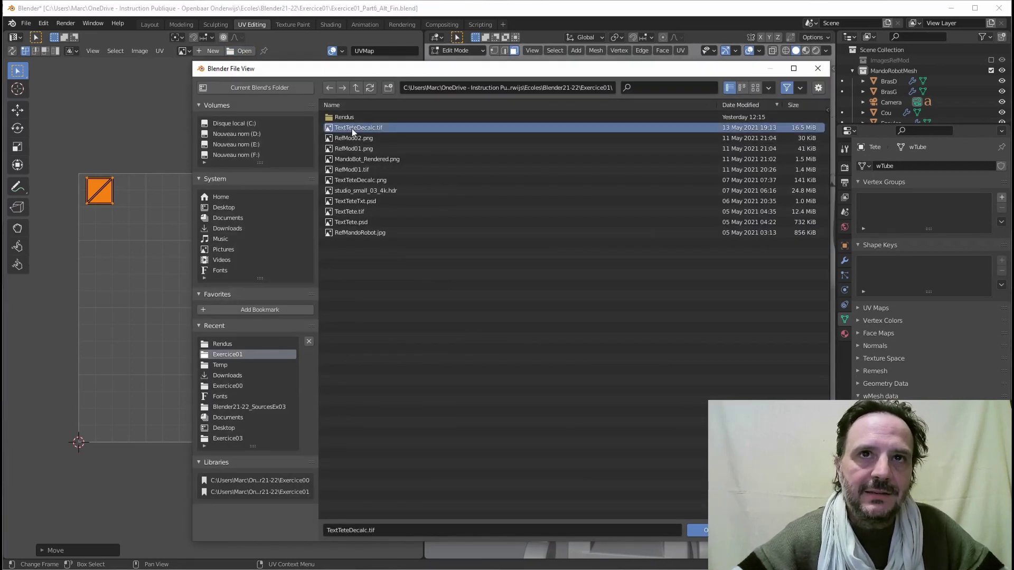
pyautogui.click(697, 530)
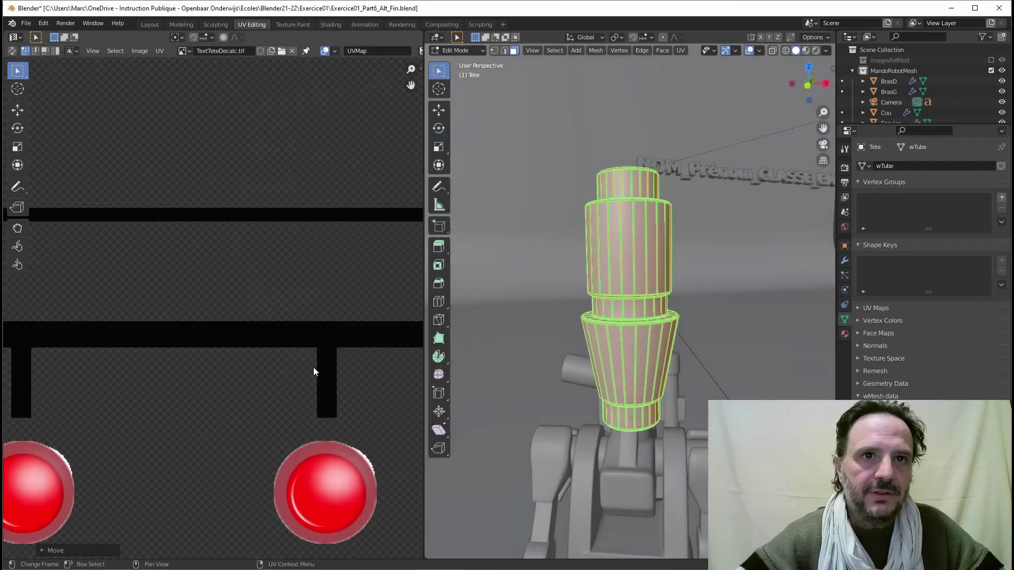
pyautogui.scroll(-12, 267, 280)
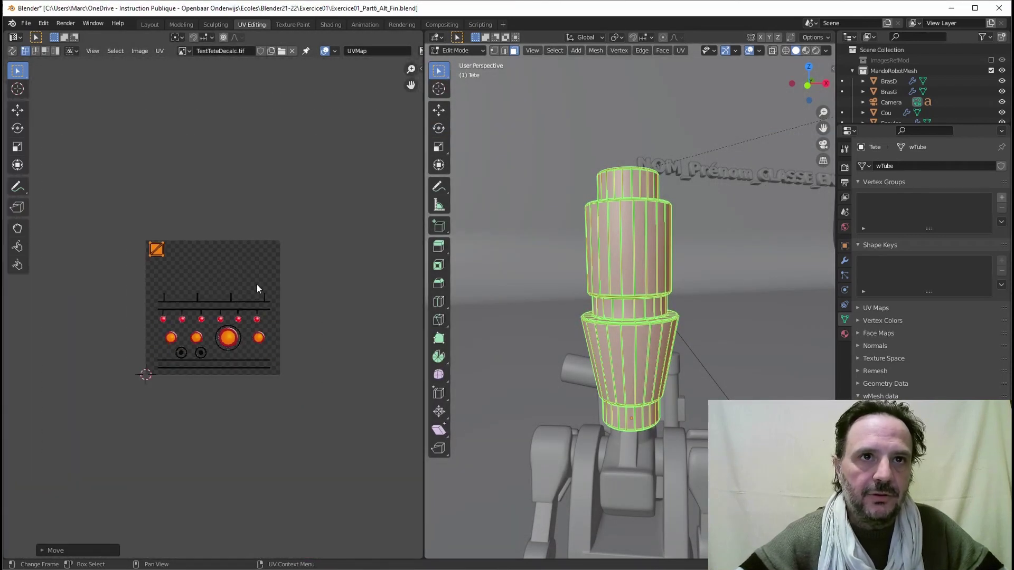
pyautogui.scroll(3, 257, 286)
pyautogui.scroll(-1, 255, 288)
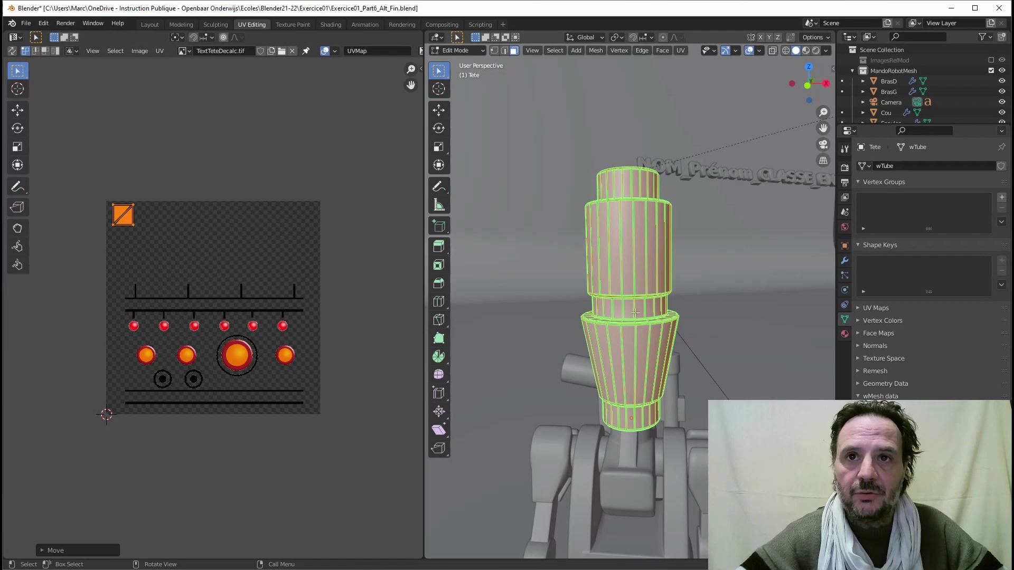
pyautogui.moveTo(635, 313)
pyautogui.mouseDown(button='middle')
pyautogui.moveTo(647, 332)
pyautogui.moveTo(644, 325)
pyautogui.mouseUp(button='middle')
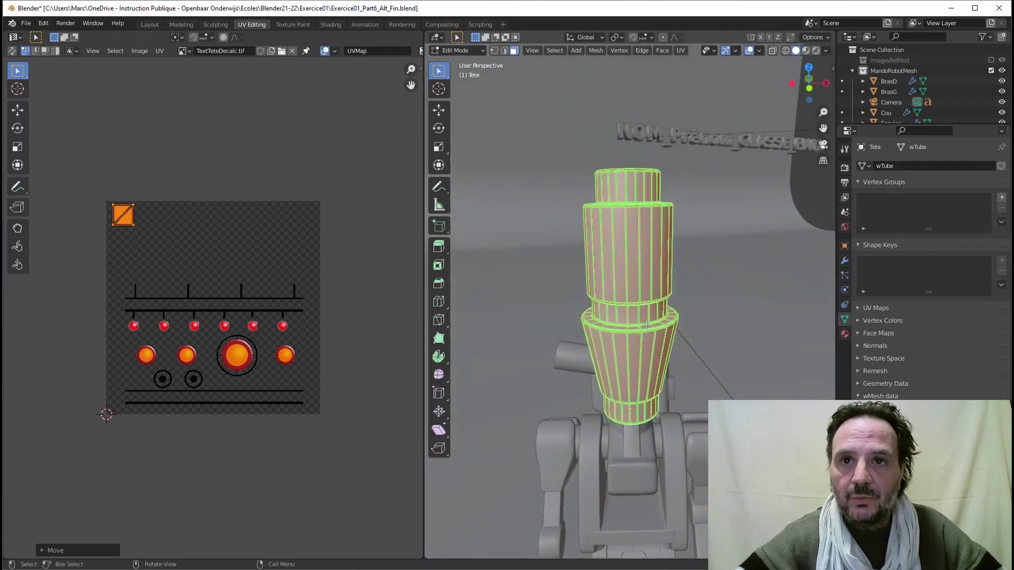
pyautogui.scroll(1, 642, 324)
pyautogui.hotkey('alt', 'a')
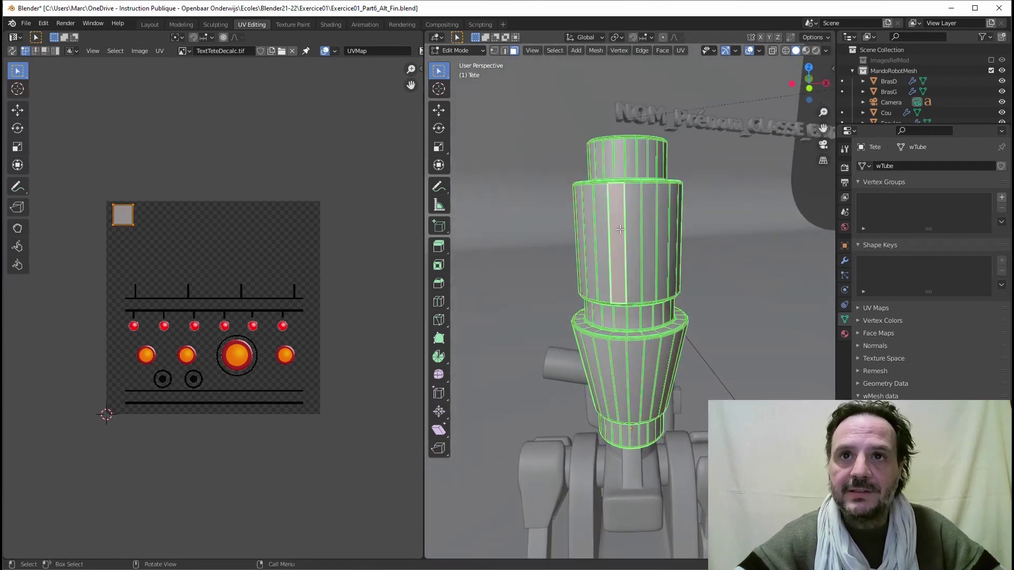
pyautogui.keyDown('shift'); pyautogui.click(624, 292); pyautogui.keyUp('shift')
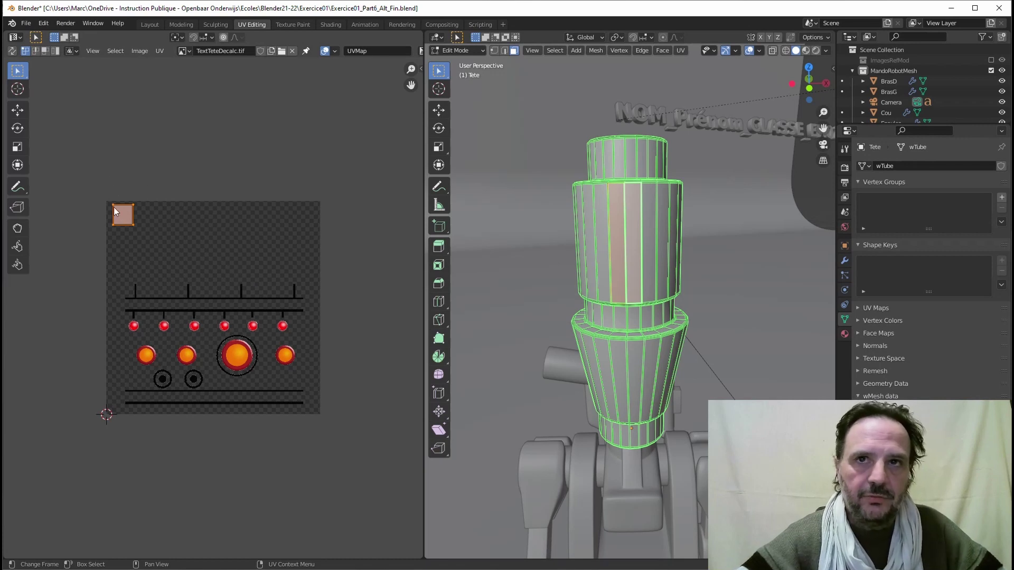
pyautogui.moveTo(640, 207)
pyautogui.mouseDown(button='middle')
pyautogui.moveTo(625, 216)
pyautogui.moveTo(649, 215)
pyautogui.moveTo(639, 214)
pyautogui.mouseUp(button='middle')
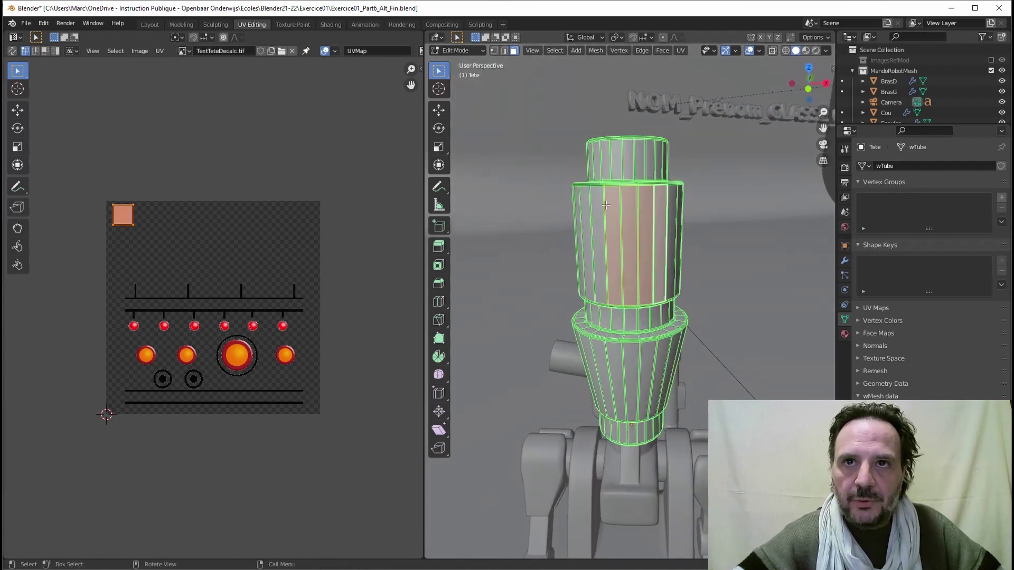
# Select the adjacent vertical faces across the front half of the head's wide upper cylinder.
pyautogui.click(615, 212)
pyautogui.keyDown('shift'); pyautogui.click(628, 218); pyautogui.keyUp('shift')
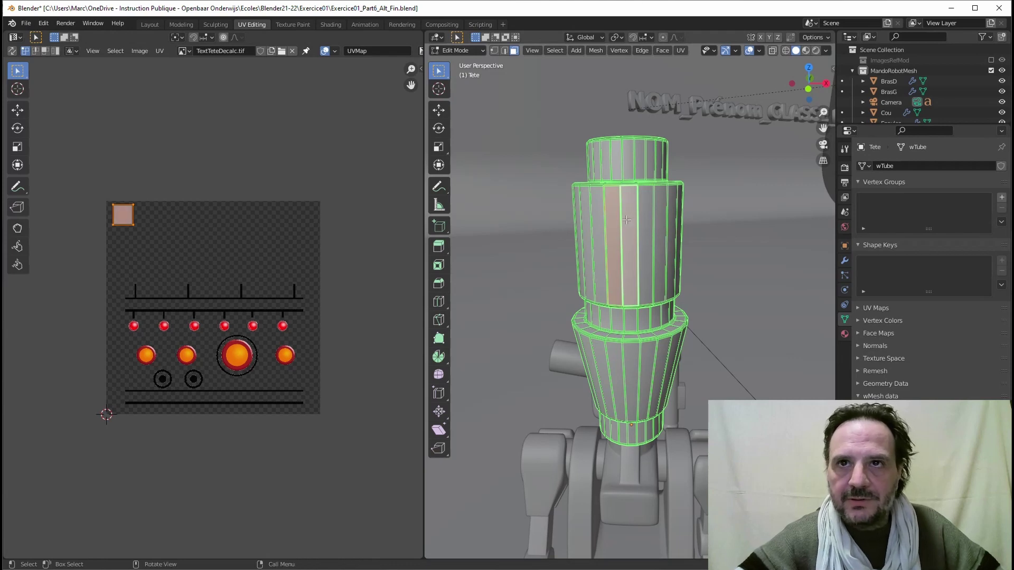
pyautogui.moveTo(543, 225); pyautogui.dragTo(626, 220, button='middle')
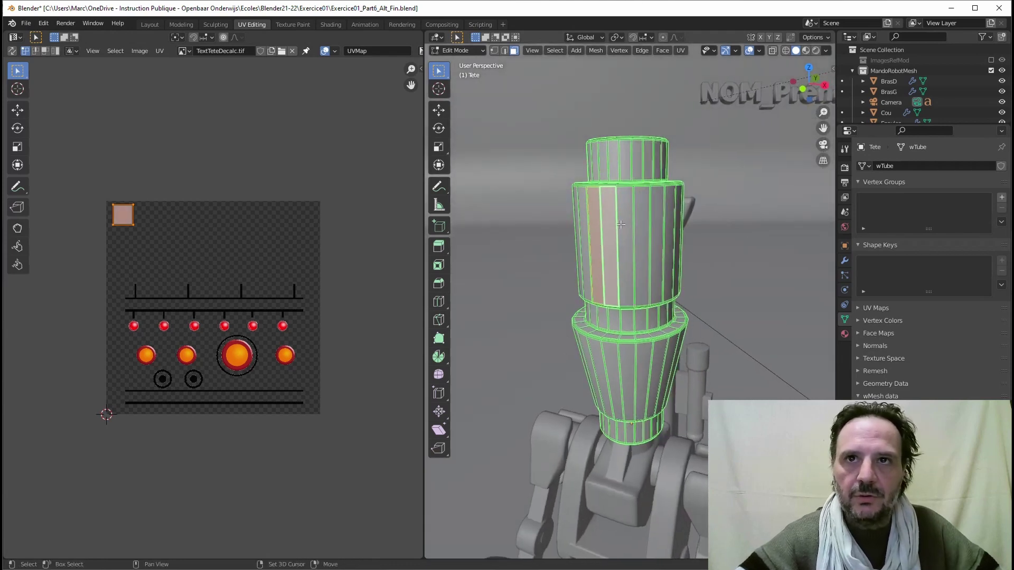
pyautogui.keyDown('shift'); pyautogui.click(626, 220); pyautogui.keyUp('shift')
pyautogui.keyDown('shift'); pyautogui.click(642, 216); pyautogui.keyUp('shift')
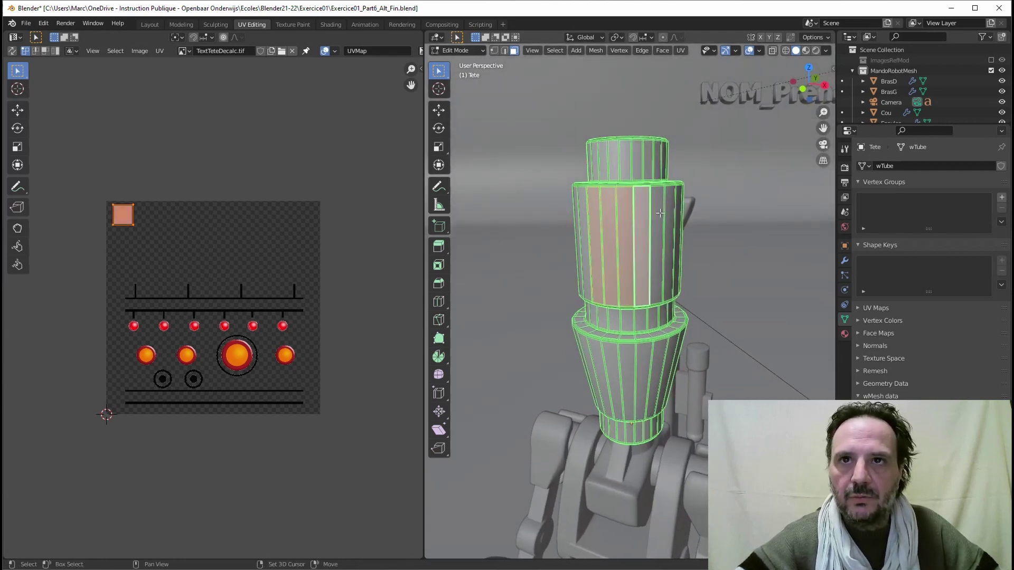
pyautogui.keyDown('shift'); pyautogui.click(658, 212); pyautogui.keyUp('shift')
pyautogui.keyDown('shift'); pyautogui.click(677, 207); pyautogui.keyUp('shift')
pyautogui.moveTo(679, 206); pyautogui.dragTo(609, 215, button='middle')
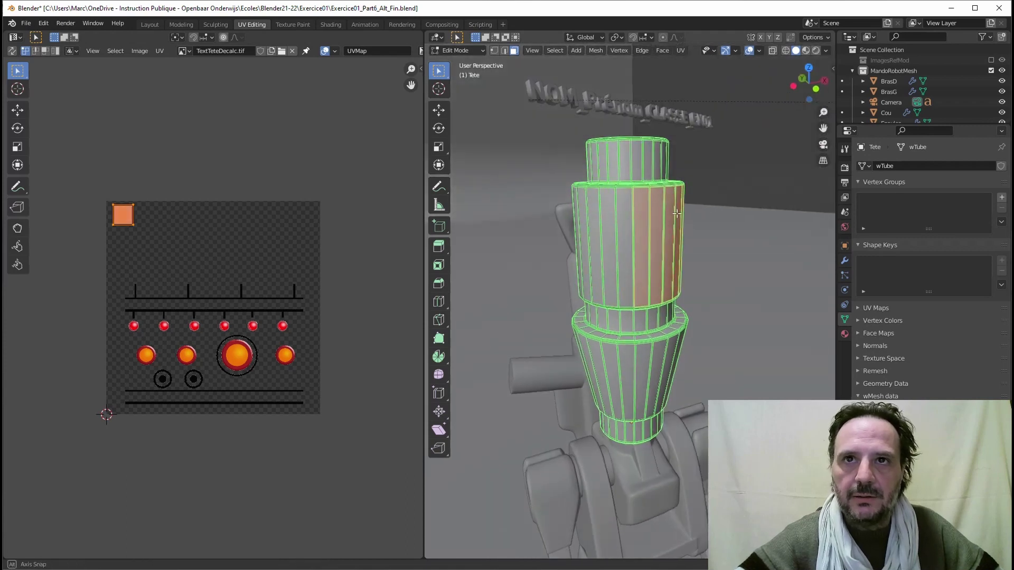
pyautogui.keyDown('shift'); pyautogui.click(610, 214); pyautogui.keyUp('shift')
pyautogui.keyDown('shift'); pyautogui.click(610, 214); pyautogui.keyUp('shift')
pyautogui.keyDown('shift'); pyautogui.click(593, 215); pyautogui.keyUp('shift')
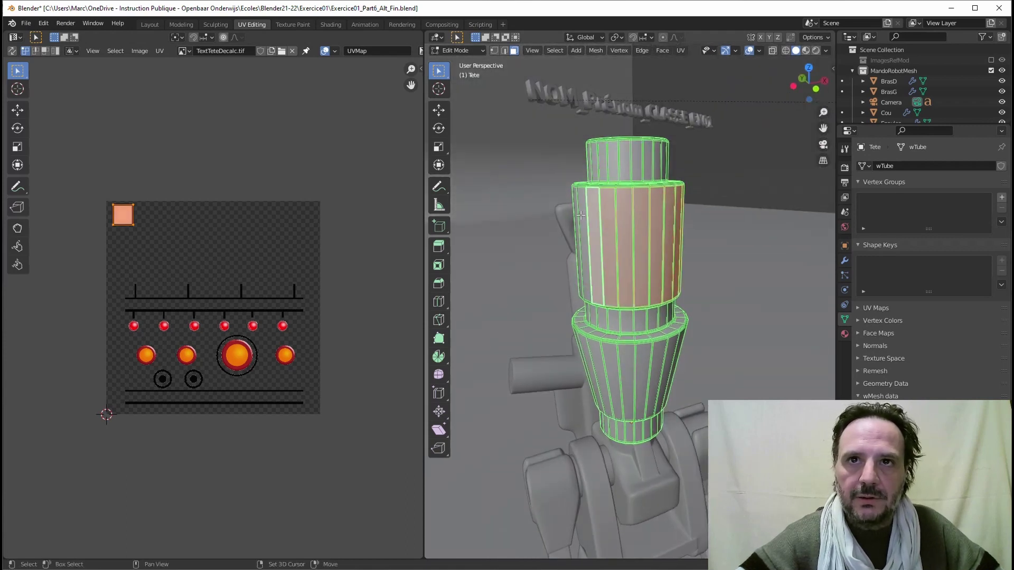
pyautogui.keyDown('shift'); pyautogui.click(581, 215); pyautogui.keyUp('shift')
pyautogui.keyDown('shift'); pyautogui.click(575, 210); pyautogui.keyUp('shift')
pyautogui.moveTo(575, 210); pyautogui.dragTo(687, 227, button='middle')
pyautogui.keyDown('shift'); pyautogui.click(588, 220); pyautogui.keyUp('shift')
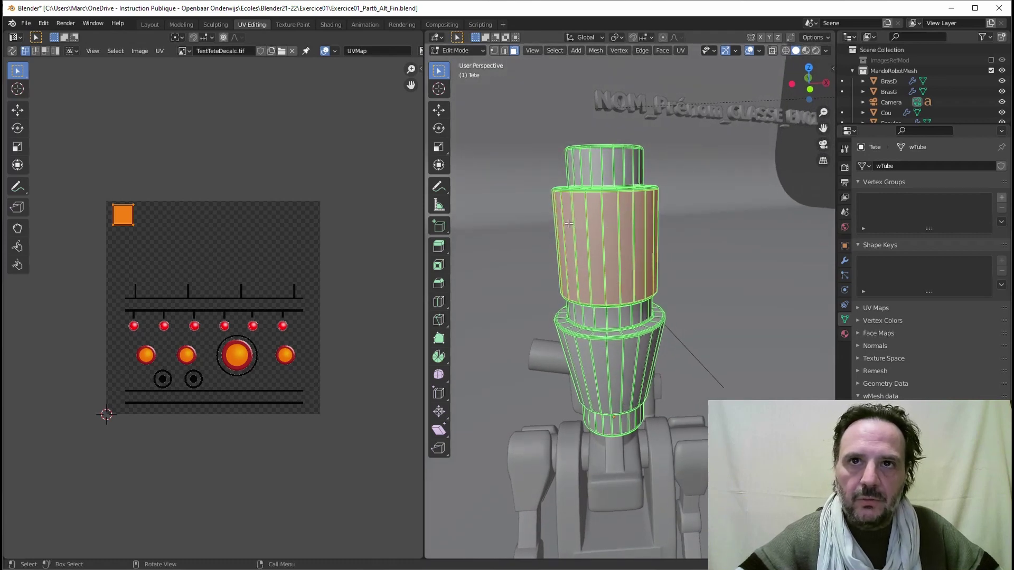
# Unwrap the selected front faces of the head's wide cylinder and rotate their UV island 90 degrees.
pyautogui.moveTo(555, 222); pyautogui.dragTo(543, 248, button='middle')
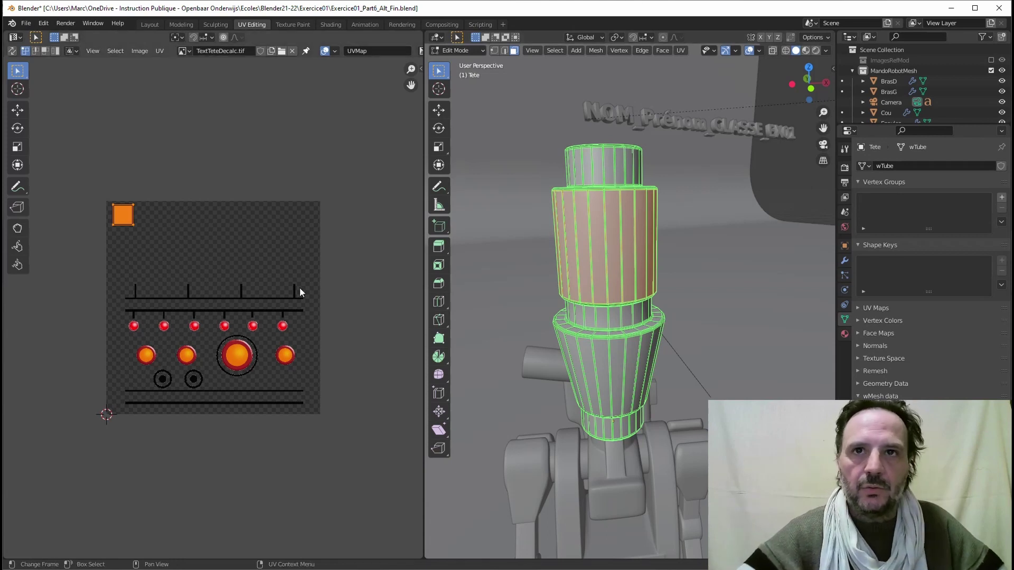
pyautogui.moveTo(602, 254); pyautogui.dragTo(596, 247, button='middle')
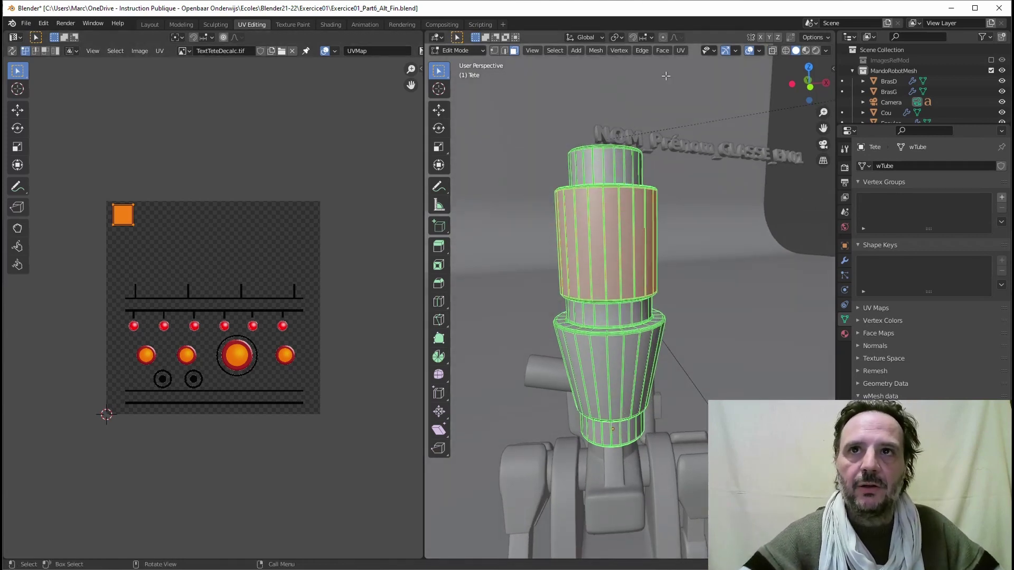
pyautogui.click(680, 50)
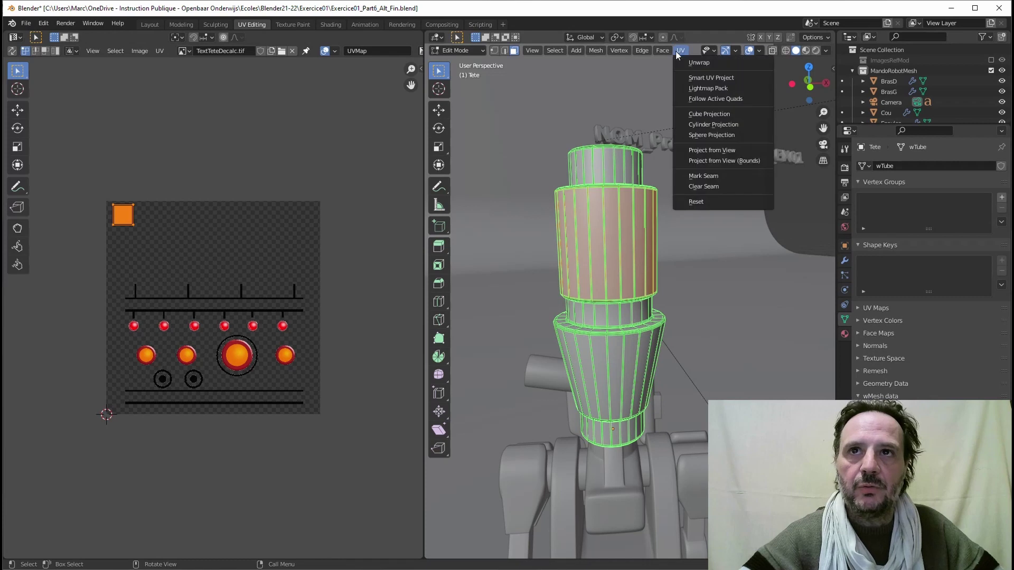
pyautogui.click(699, 64)
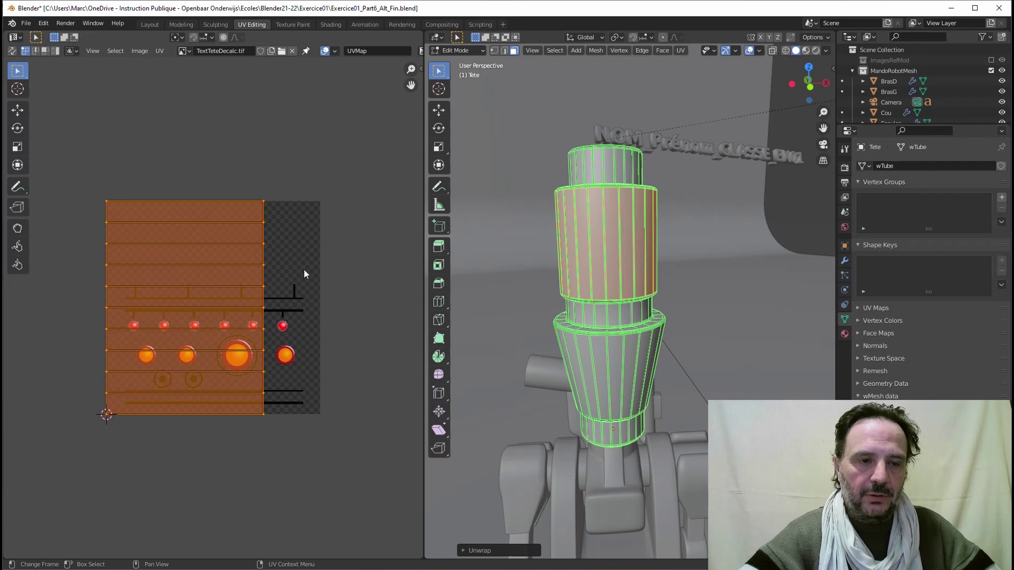
pyautogui.write('r')
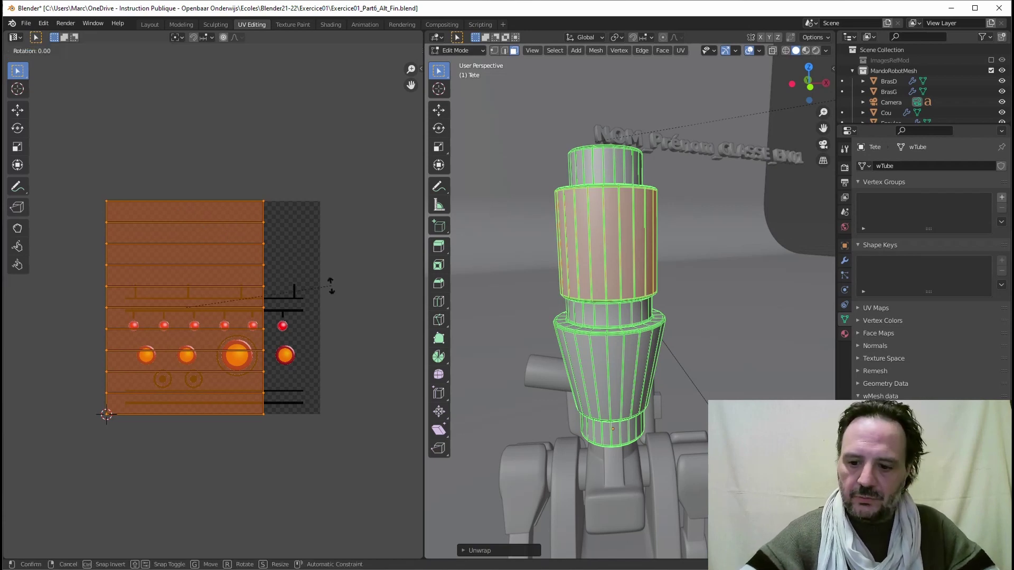
pyautogui.write('90')
pyautogui.press('Return')
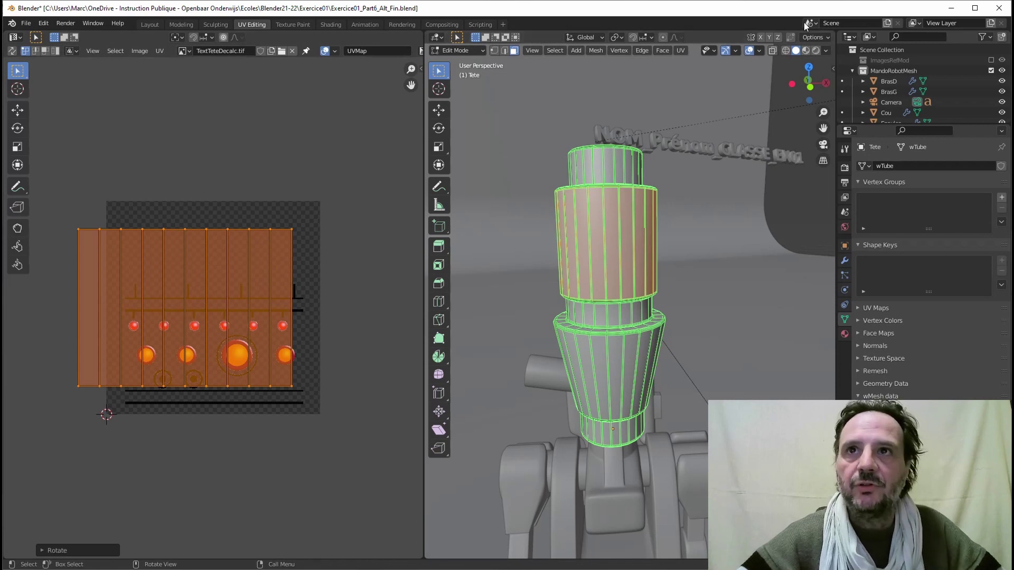
# Show the model in Material Preview shading, and fit the UV island over the decal artwork by moving it and scaling it down slightly.
pyautogui.click(806, 51)
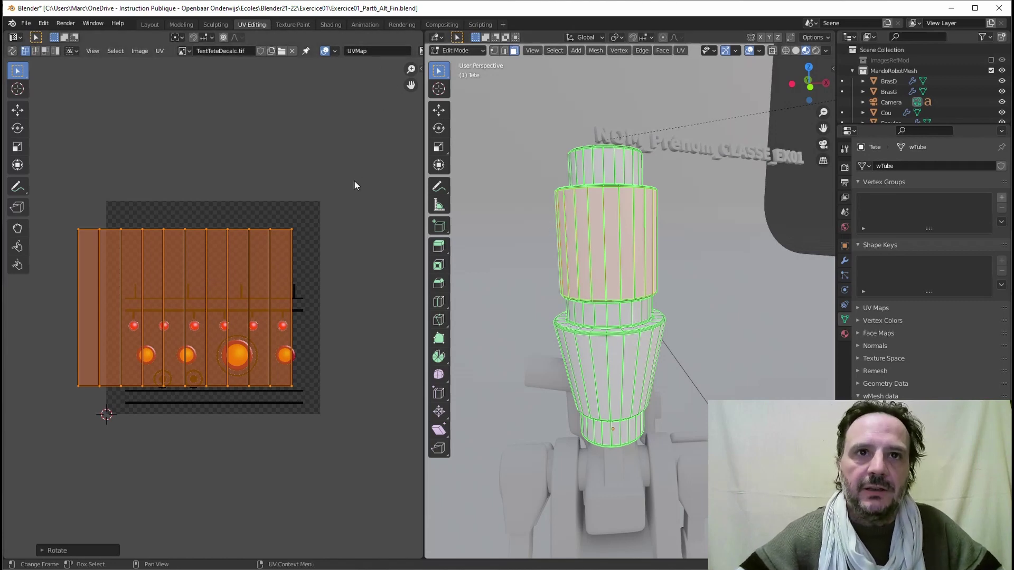
pyautogui.press('g')
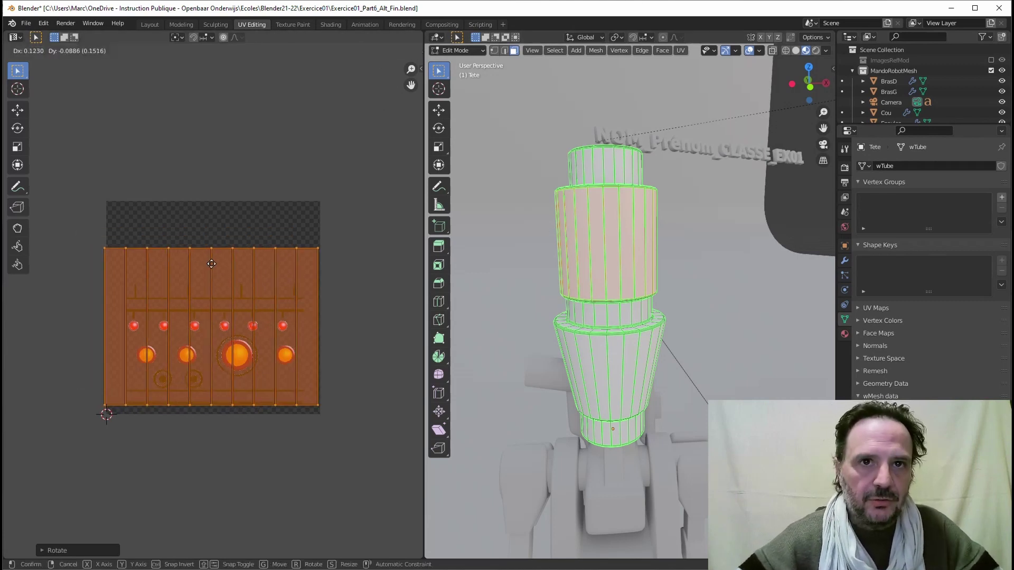
pyautogui.click(213, 269)
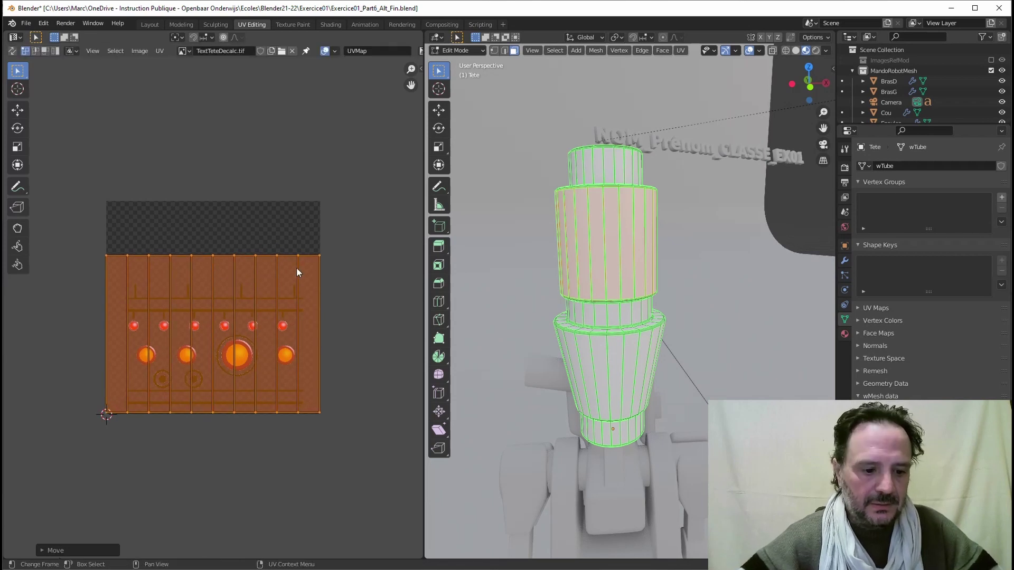
pyautogui.press('s')
pyautogui.click(289, 269)
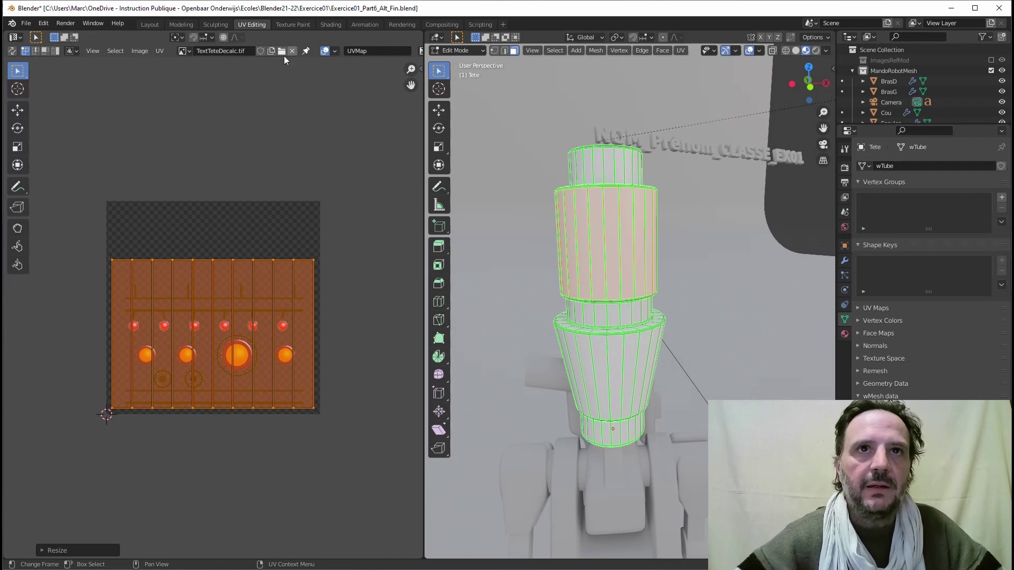
# Switch to the Shading workspace and create a material named Tete for the head.
pyautogui.click(331, 24)
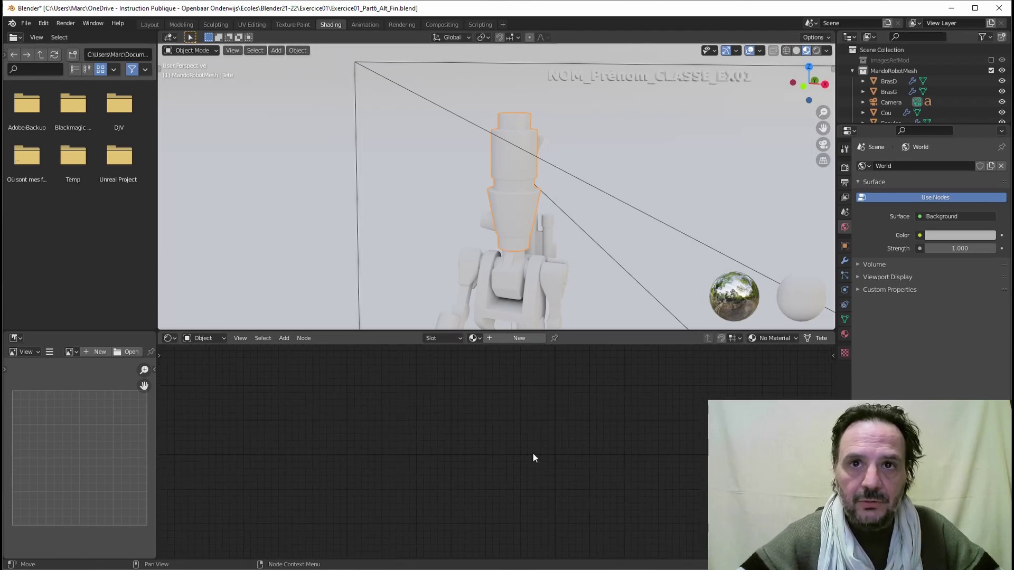
pyautogui.scroll(-3, 532, 455)
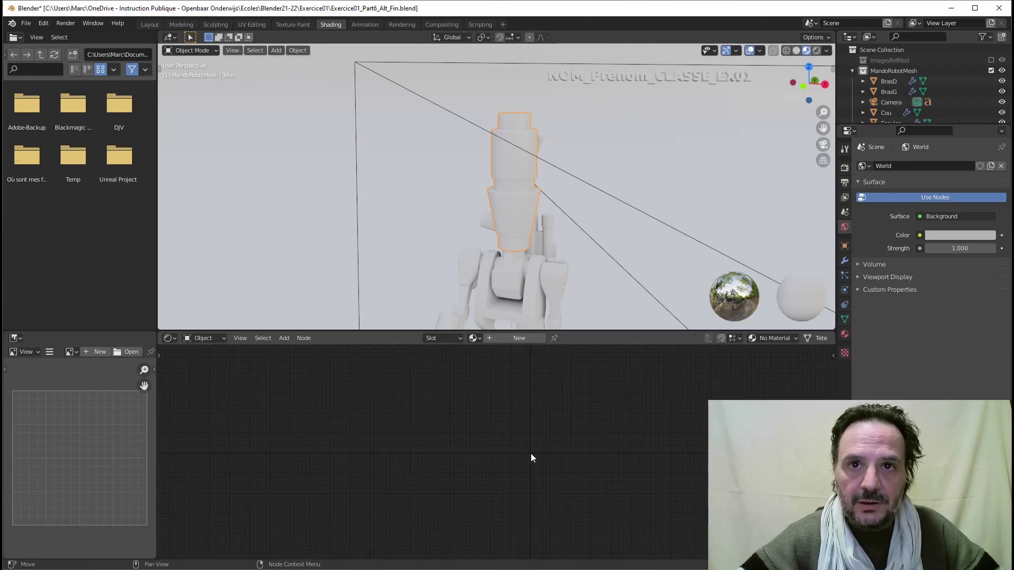
pyautogui.click(515, 339)
pyautogui.click(505, 338)
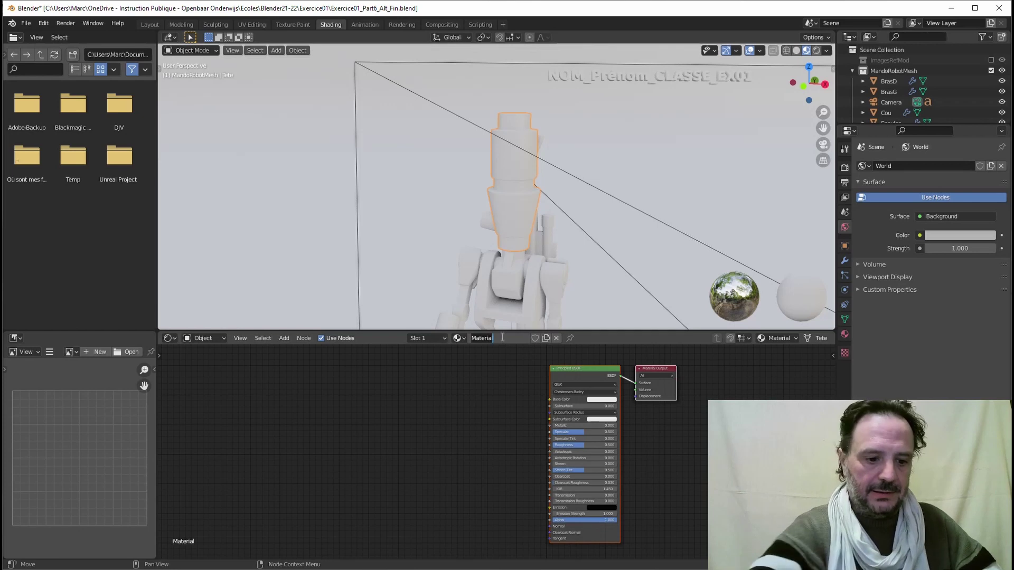
pyautogui.write('Tete')
pyautogui.press('Return')
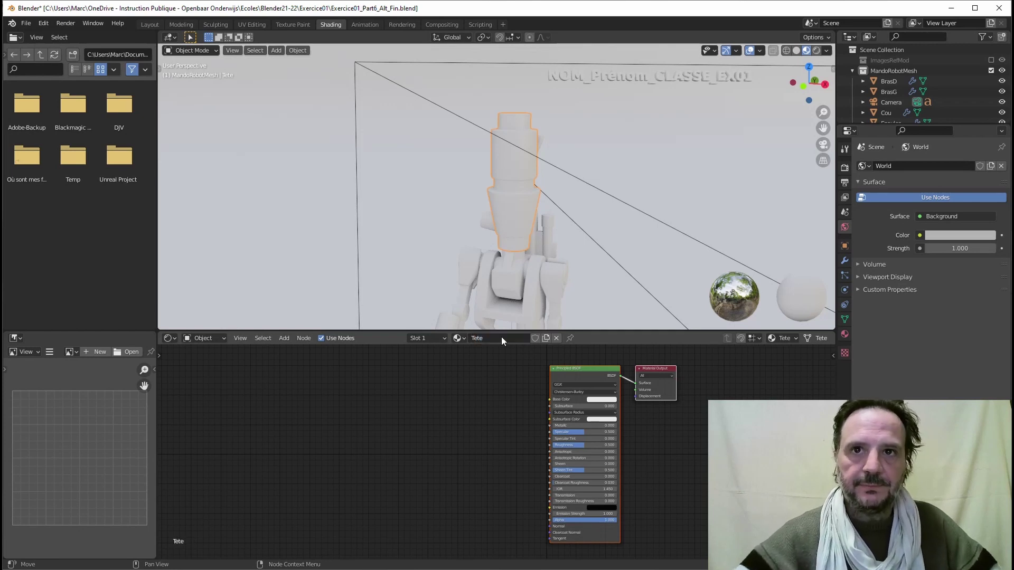
# Arrange the Principled BSDF and Material Output nodes side by side, leaving free space before the shader's inputs.
pyautogui.scroll(4, 500, 454)
pyautogui.moveTo(460, 402); pyautogui.dragTo(371, 449, button='middle')
pyautogui.moveTo(483, 397); pyautogui.dragTo(434, 382)
pyautogui.moveTo(577, 377); pyautogui.dragTo(650, 371)
pyautogui.moveTo(463, 373)
pyautogui.mouseDown()
pyautogui.moveTo(452, 357)
pyautogui.moveTo(448, 368)
pyautogui.mouseUp()
pyautogui.moveTo(636, 369); pyautogui.dragTo(618, 363)
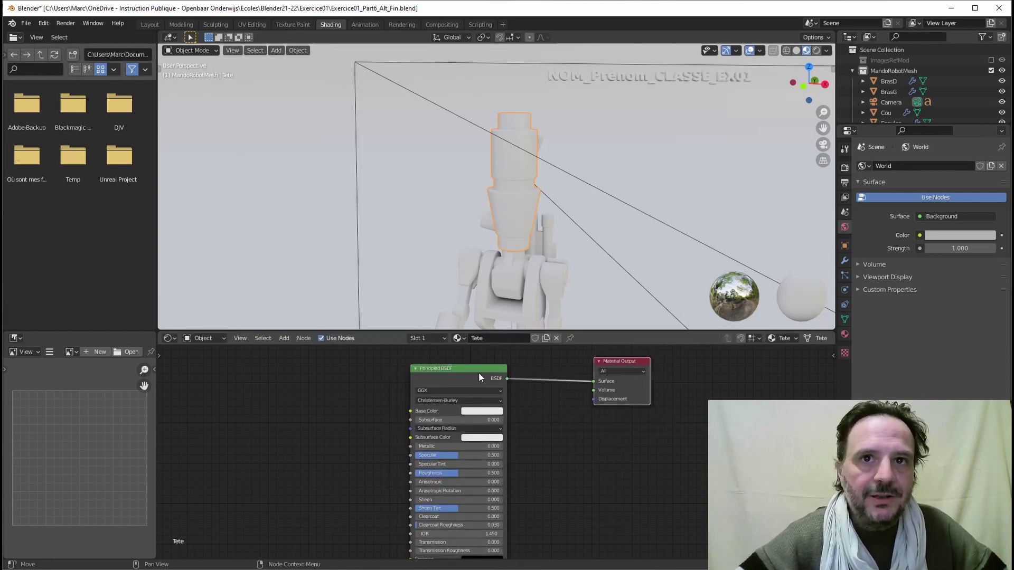
pyautogui.moveTo(464, 370)
pyautogui.mouseDown()
pyautogui.moveTo(445, 366)
pyautogui.moveTo(477, 364)
pyautogui.moveTo(465, 368)
pyautogui.mouseUp()
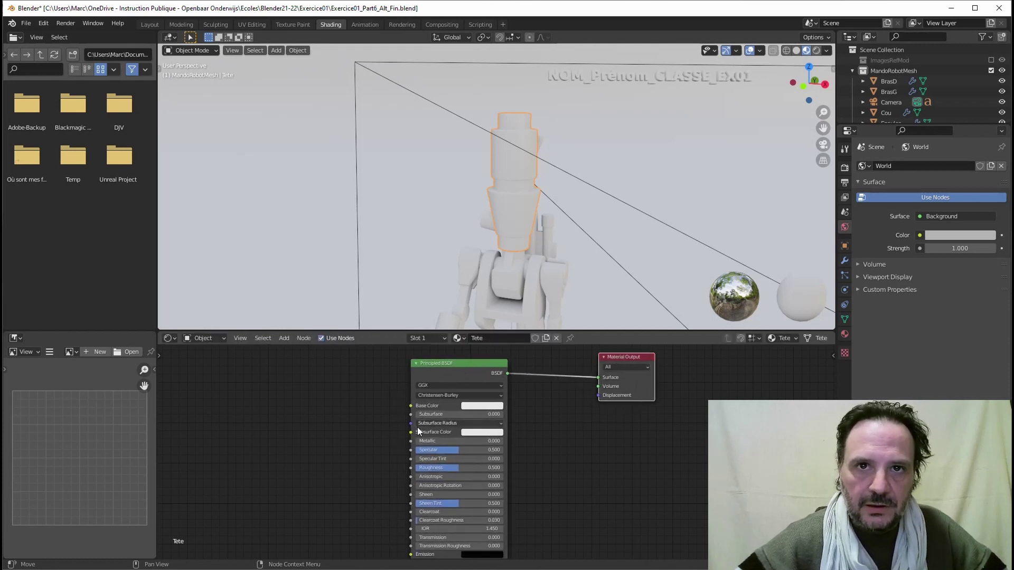
pyautogui.moveTo(417, 427); pyautogui.dragTo(417, 409, button='middle')
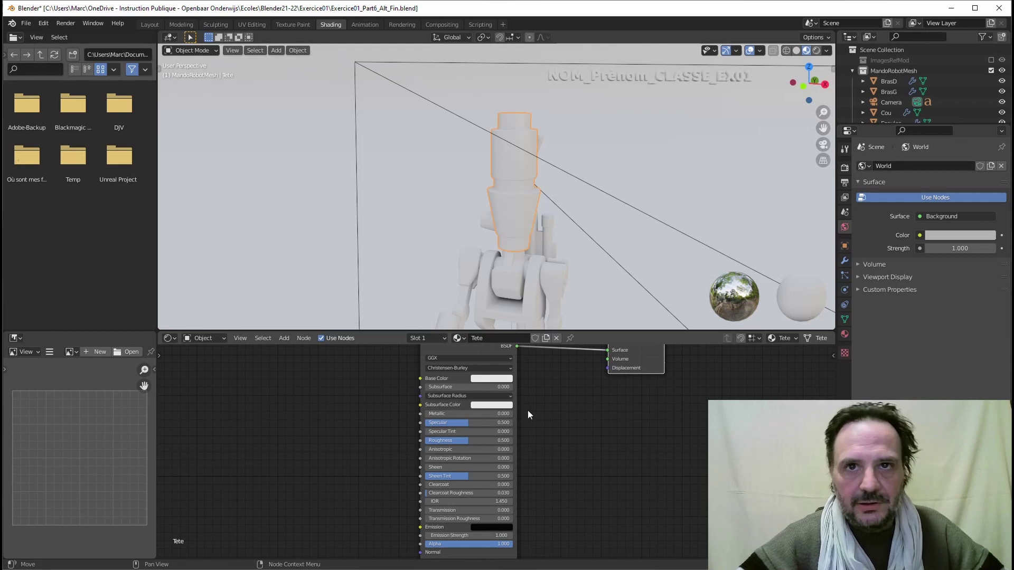
pyautogui.moveTo(541, 382); pyautogui.dragTo(518, 410, button='middle')
pyautogui.click(457, 364)
pyautogui.moveTo(457, 364); pyautogui.dragTo(460, 362)
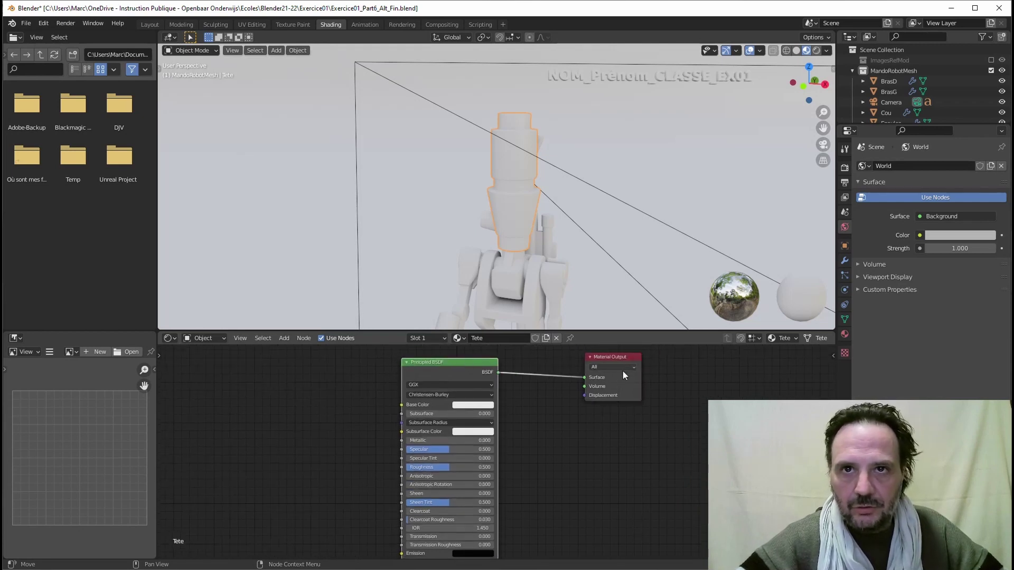
pyautogui.moveTo(602, 360)
pyautogui.mouseDown()
pyautogui.moveTo(630, 364)
pyautogui.moveTo(607, 363)
pyautogui.mouseUp()
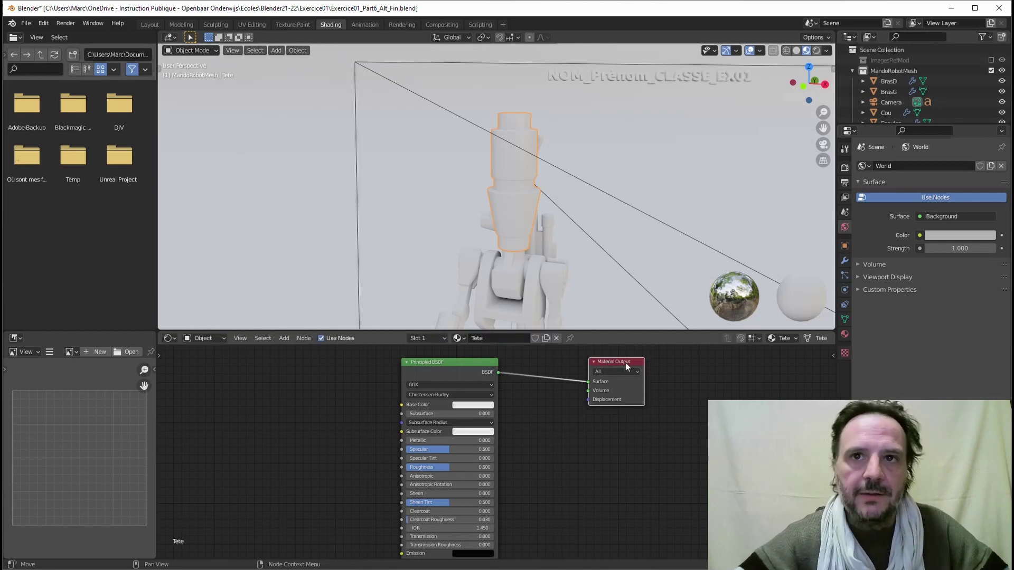
pyautogui.moveTo(610, 365); pyautogui.dragTo(585, 362)
pyautogui.moveTo(457, 362)
pyautogui.mouseDown()
pyautogui.moveTo(478, 363)
pyautogui.moveTo(469, 363)
pyautogui.mouseUp()
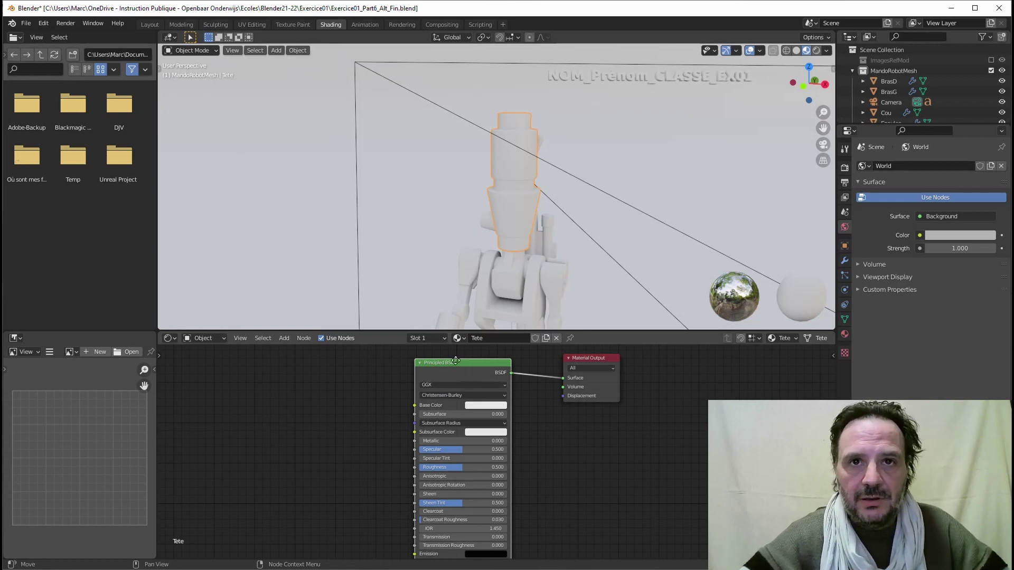
pyautogui.moveTo(456, 360); pyautogui.dragTo(461, 360)
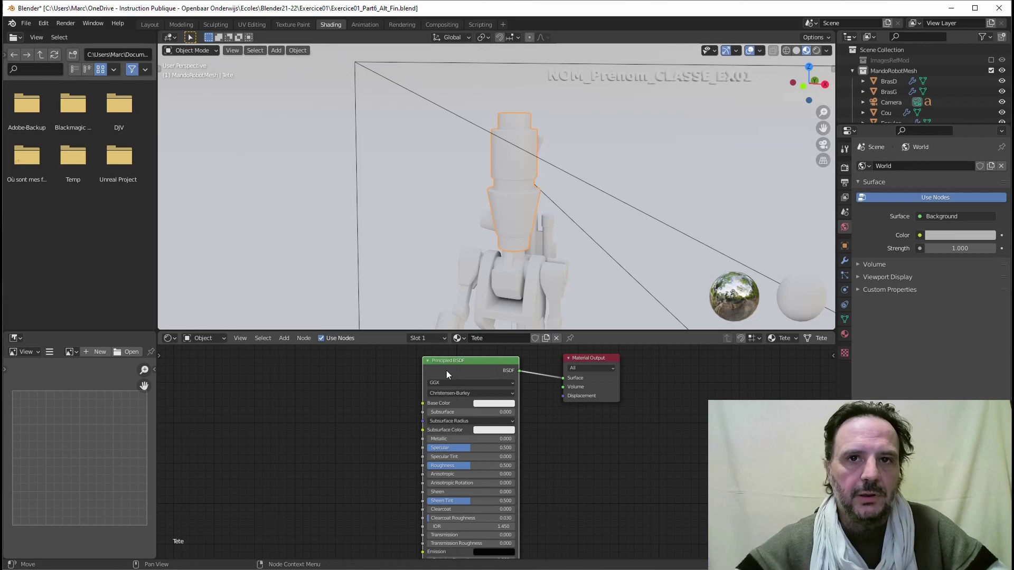
pyautogui.moveTo(464, 361); pyautogui.dragTo(468, 359)
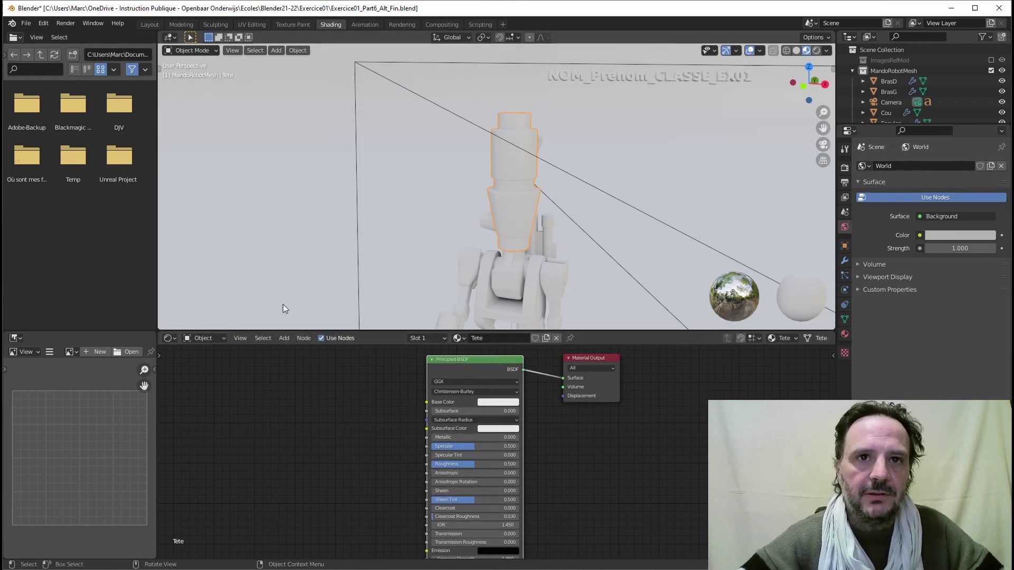
# Add an Image Texture node before the Principled BSDF and assign it the image TextTeteDecalc.tif.
pyautogui.click(284, 338)
pyautogui.moveTo(304, 397)
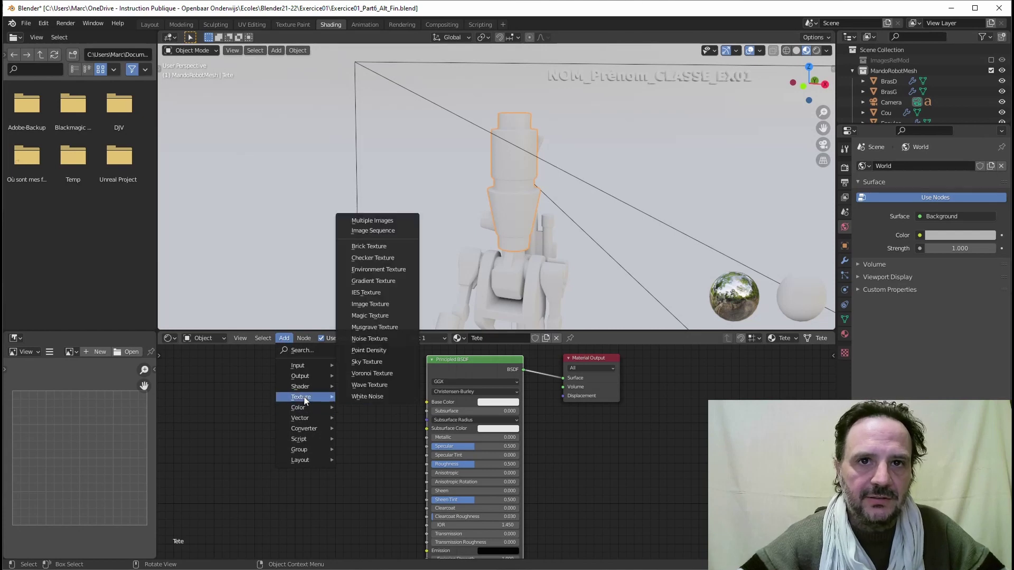
pyautogui.click(369, 304)
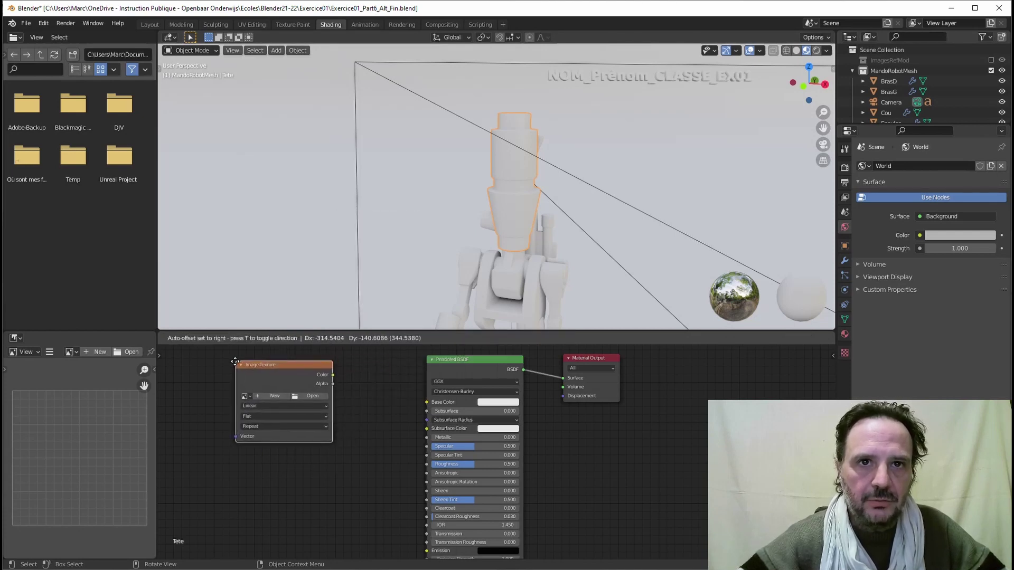
pyautogui.click(333, 400)
pyautogui.click(243, 396)
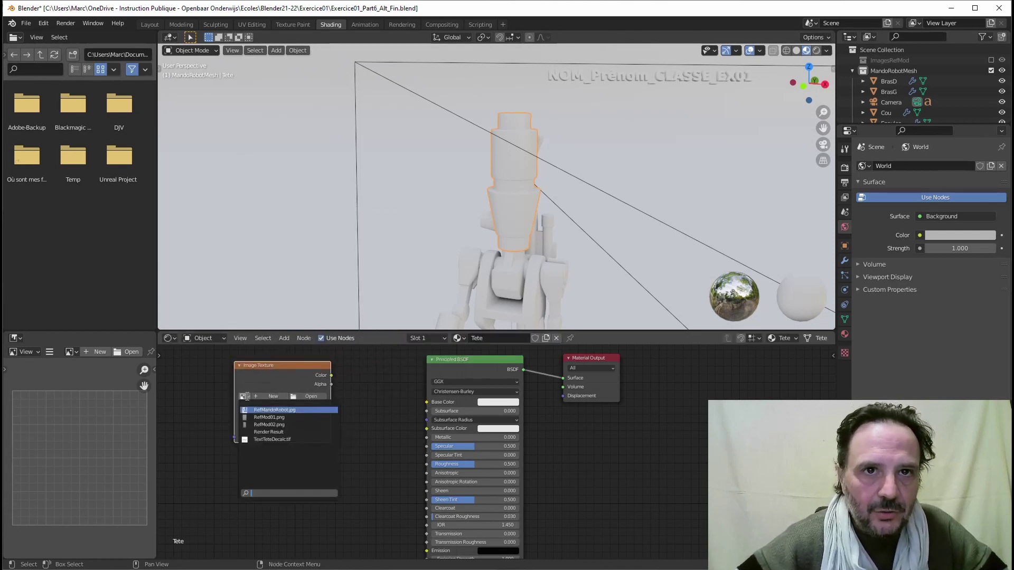
pyautogui.click(248, 439)
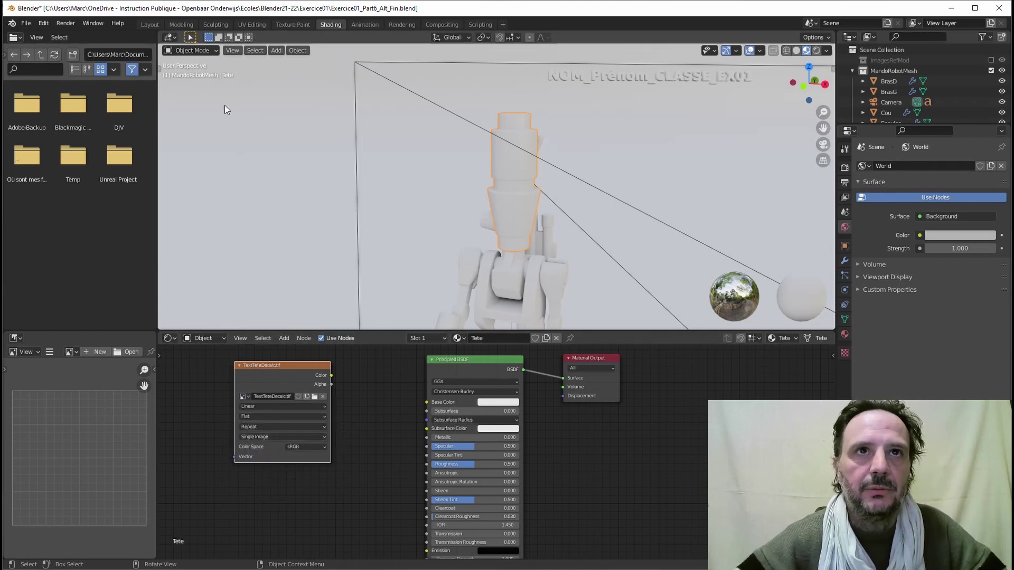
pyautogui.moveTo(284, 367); pyautogui.dragTo(290, 366)
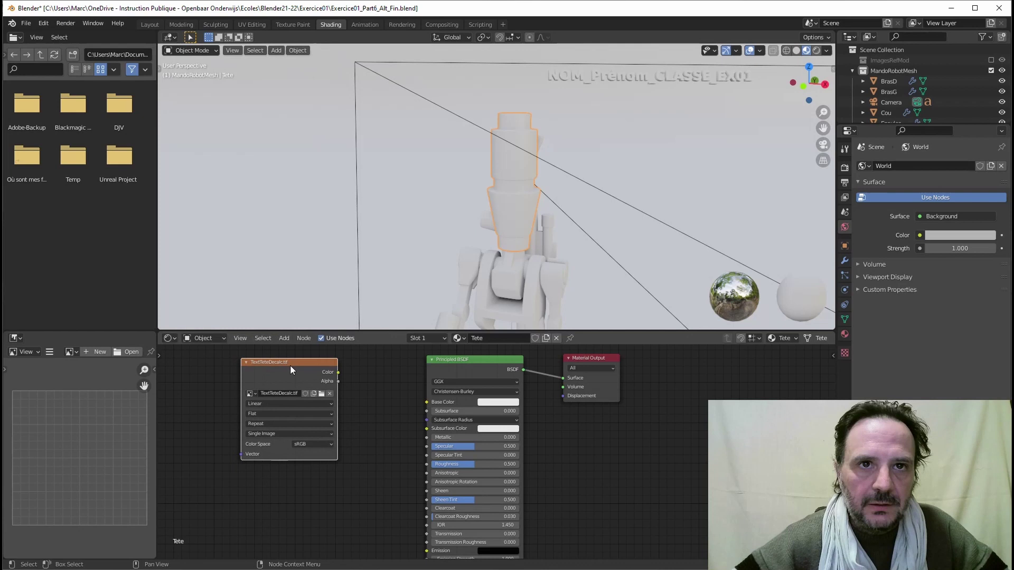
pyautogui.click(251, 394)
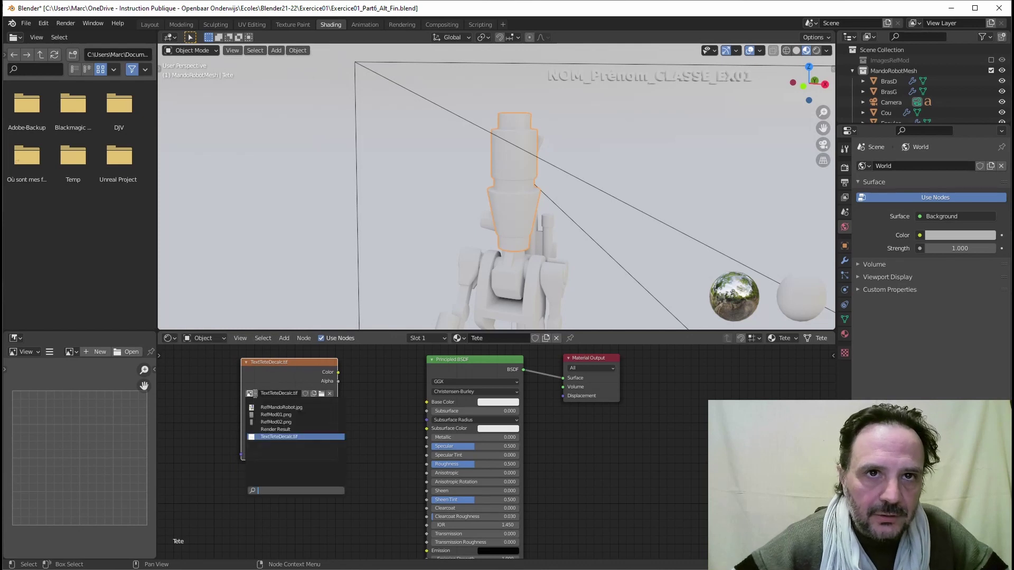
pyautogui.click(275, 436)
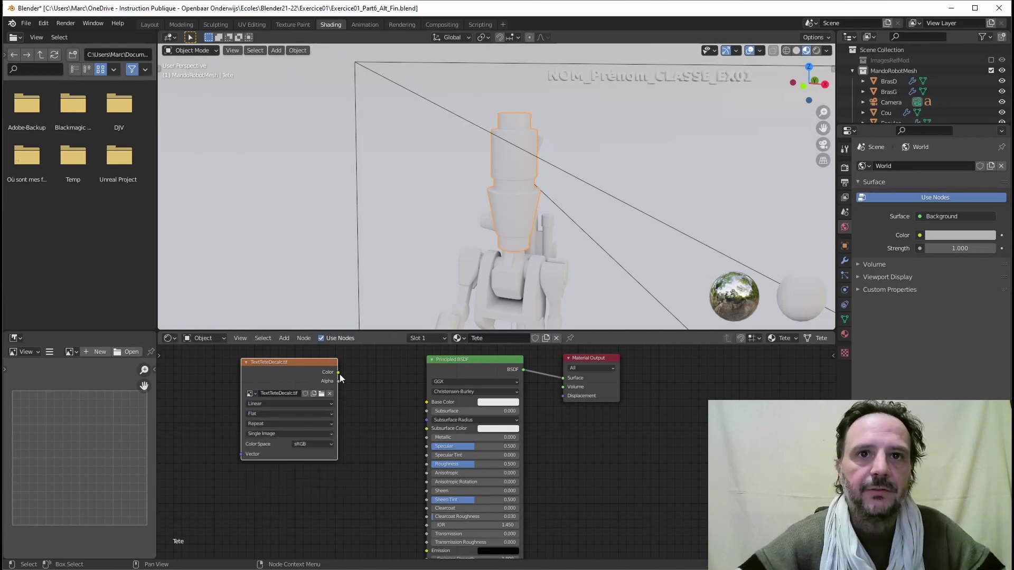
# Connect the image texture's Color output to the shader's Base Color and inspect the decal on the head.
pyautogui.moveTo(339, 372); pyautogui.dragTo(430, 404)
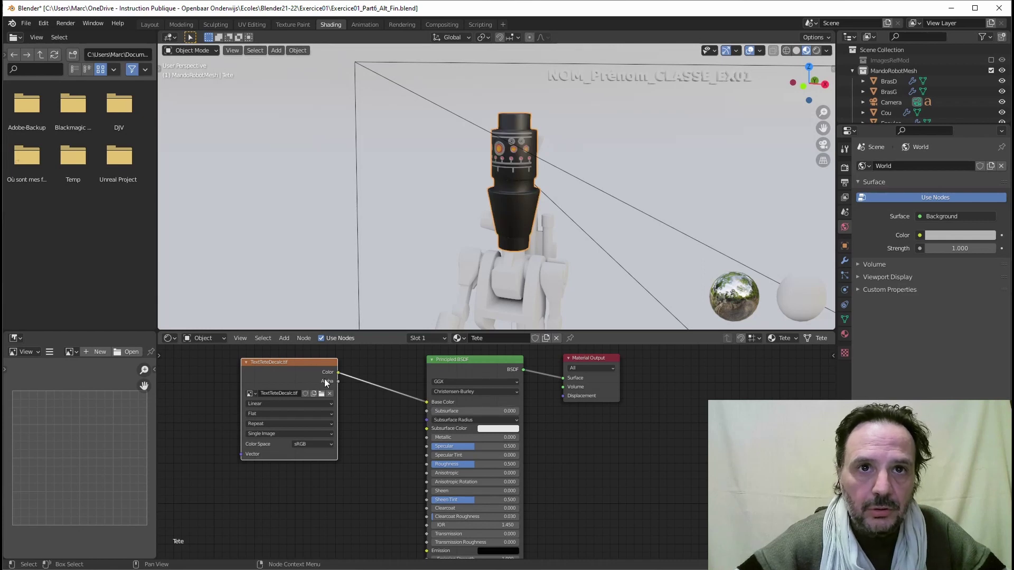
pyautogui.moveTo(331, 379); pyautogui.dragTo(311, 381)
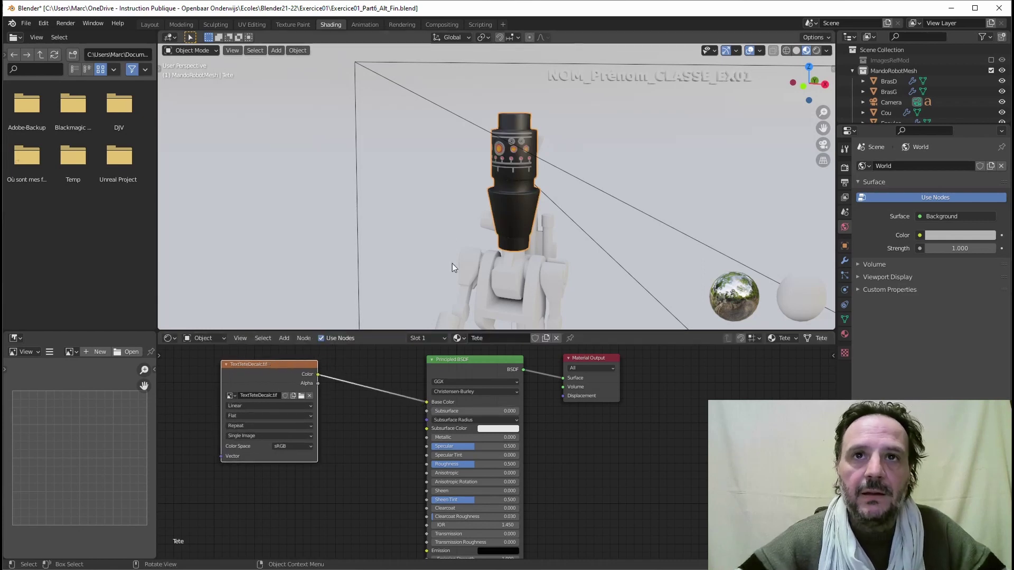
pyautogui.scroll(2, 502, 163)
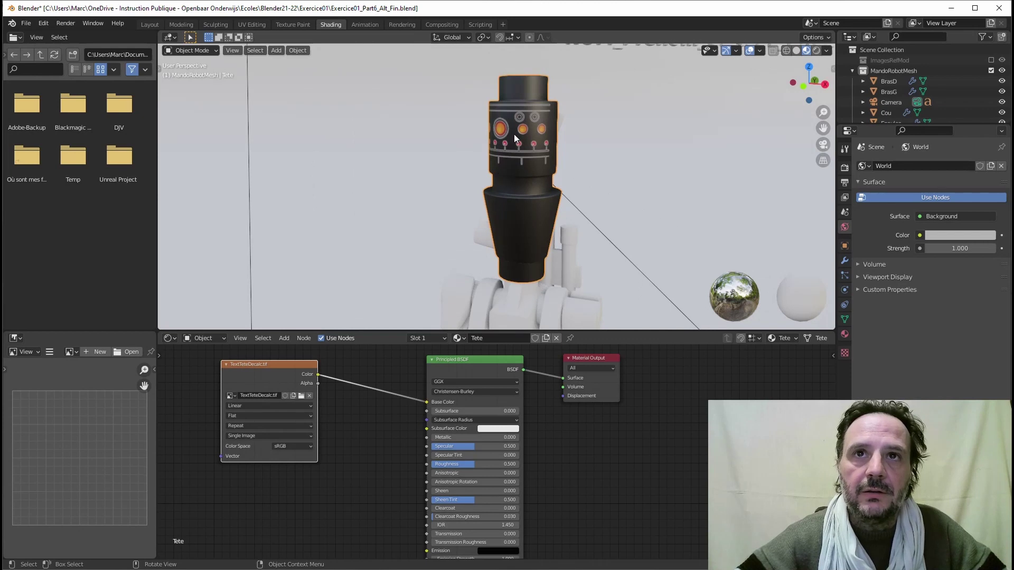
pyautogui.moveTo(515, 134)
pyautogui.mouseDown(button='middle')
pyautogui.moveTo(516, 144)
pyautogui.moveTo(547, 148)
pyautogui.moveTo(504, 141)
pyautogui.moveTo(524, 143)
pyautogui.mouseUp(button='middle')
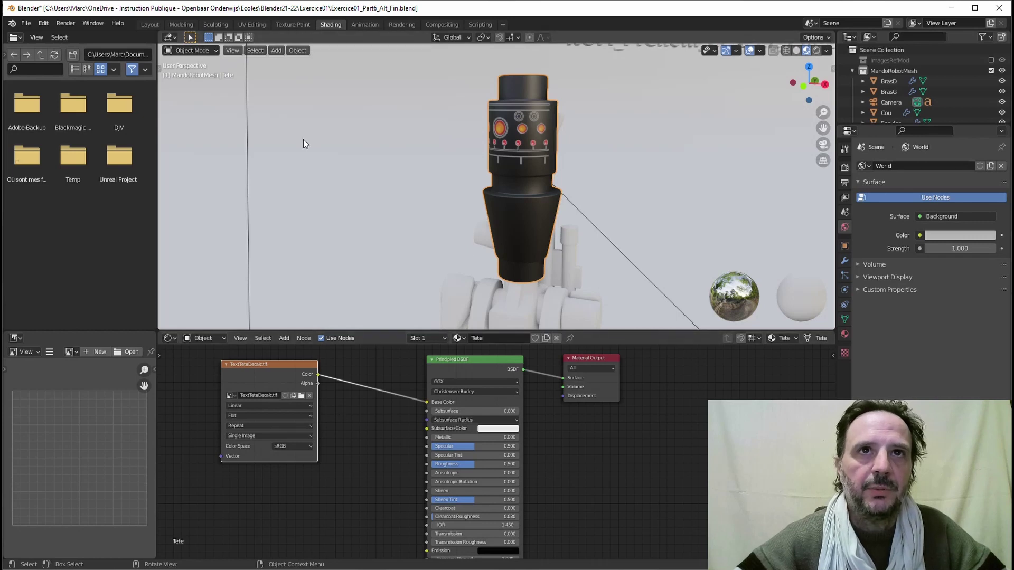
# Return to the UV Editing workspace and flip the head's selected UVs vertically by scaling them by -1 along Y.
pyautogui.click(259, 24)
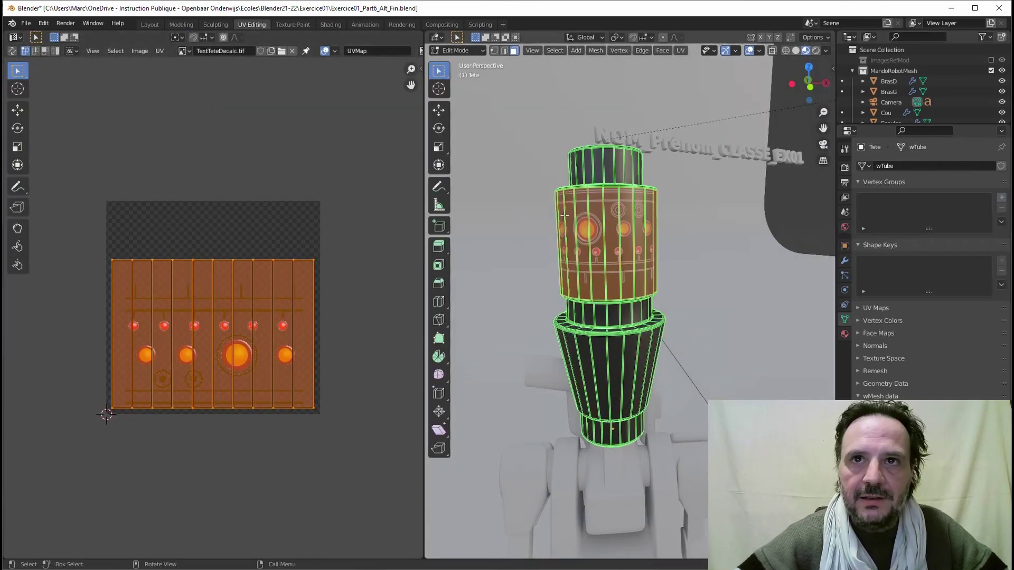
pyautogui.moveTo(607, 229)
pyautogui.mouseDown(button='middle')
pyautogui.moveTo(620, 210)
pyautogui.moveTo(599, 230)
pyautogui.mouseUp(button='middle')
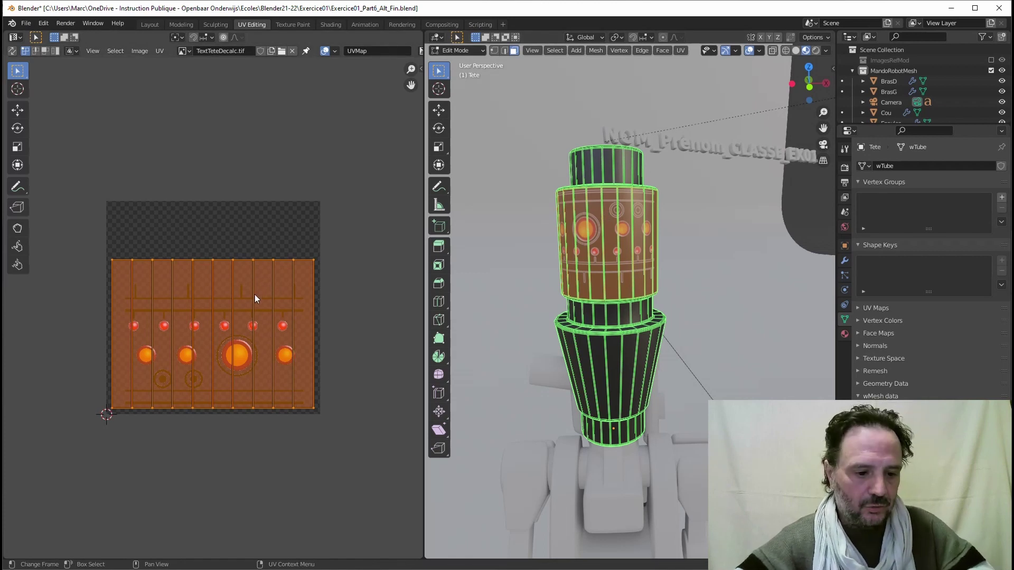
pyautogui.press('s')
pyautogui.write('y')
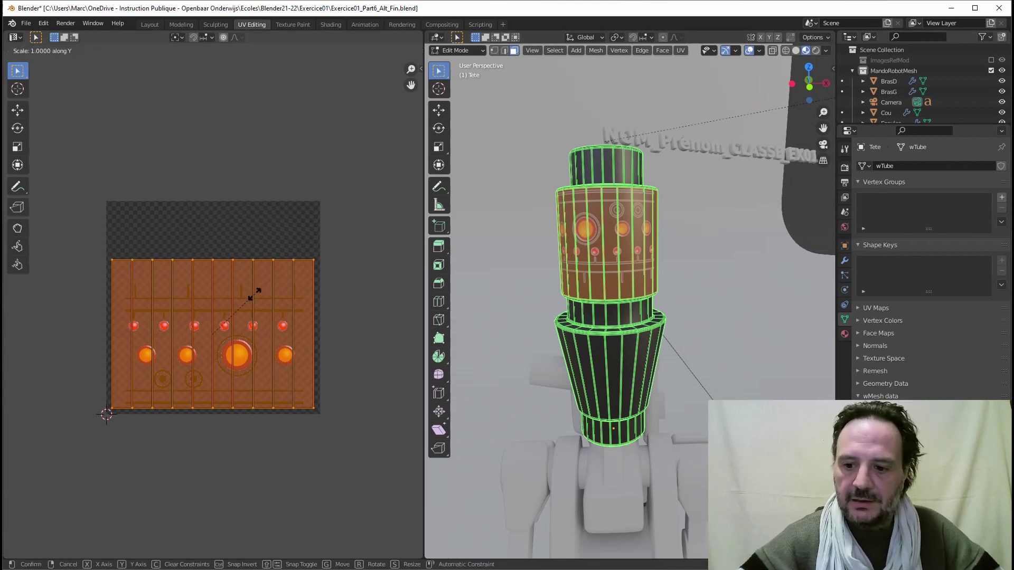
pyautogui.write('-1')
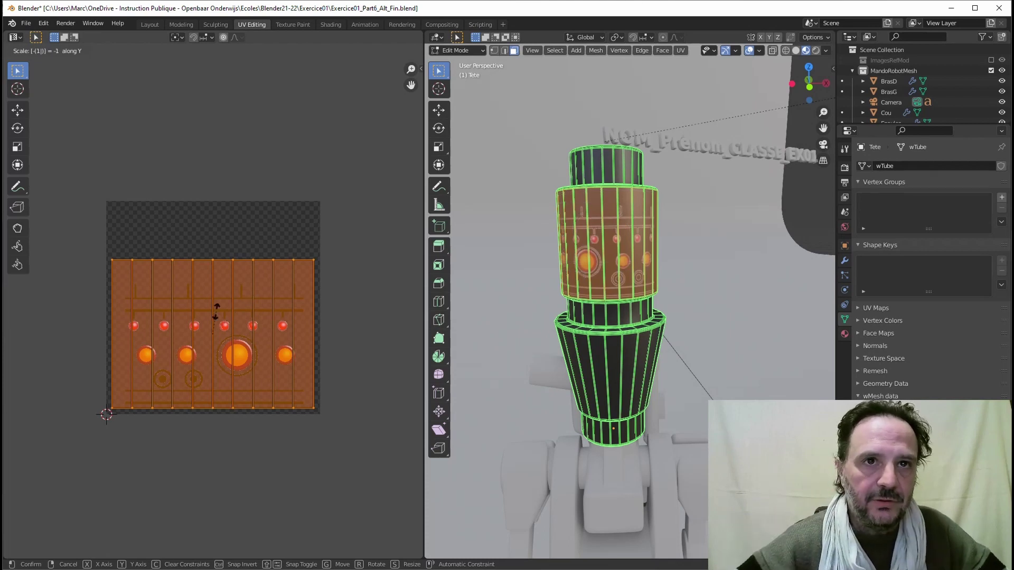
pyautogui.press('Return')
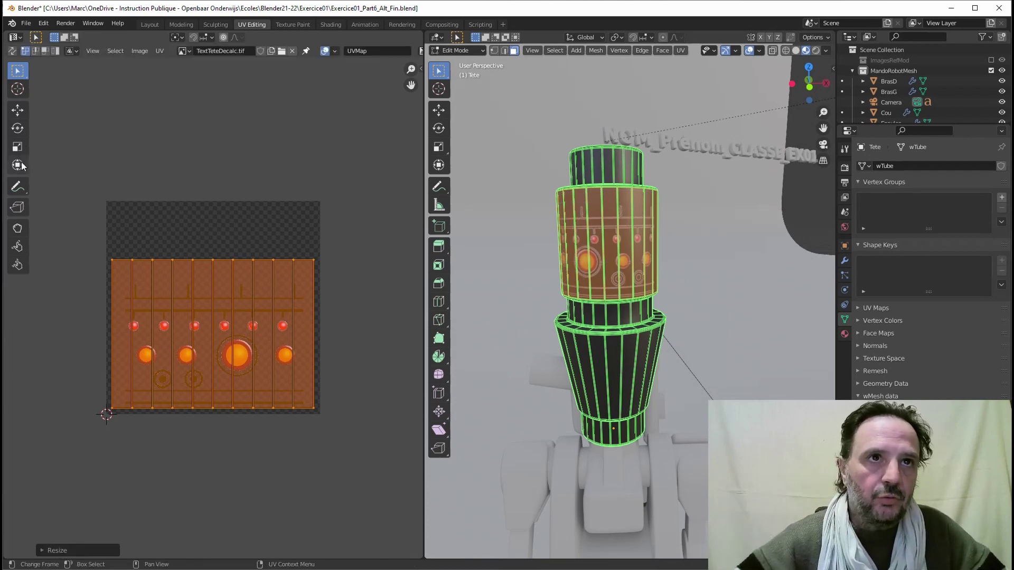
# Nudge the head's UV island slightly with the Move tool to fine-tune its alignment over the decal image.
pyautogui.click(18, 147)
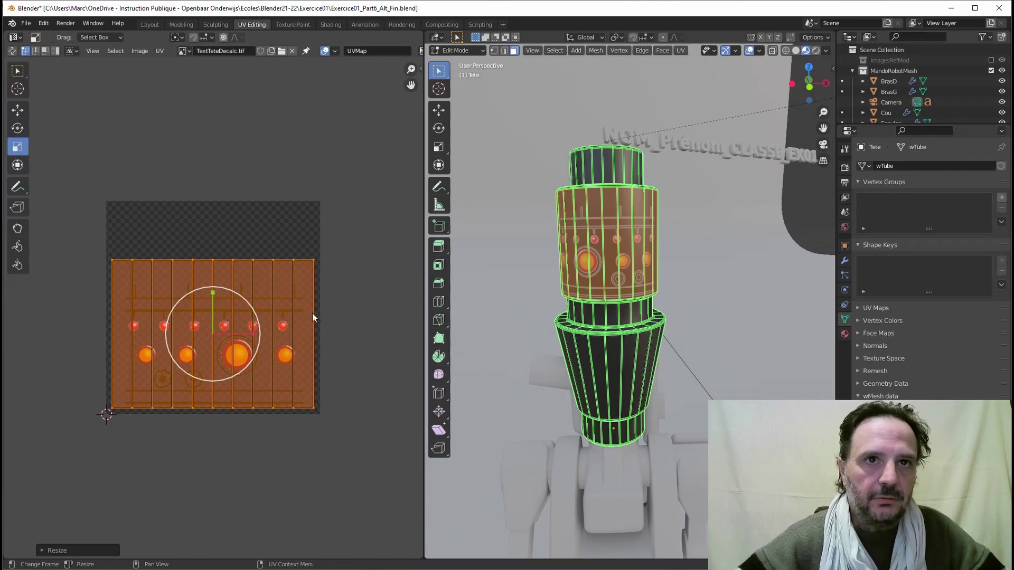
pyautogui.click(214, 328)
pyautogui.moveTo(105, 270); pyautogui.dragTo(333, 421)
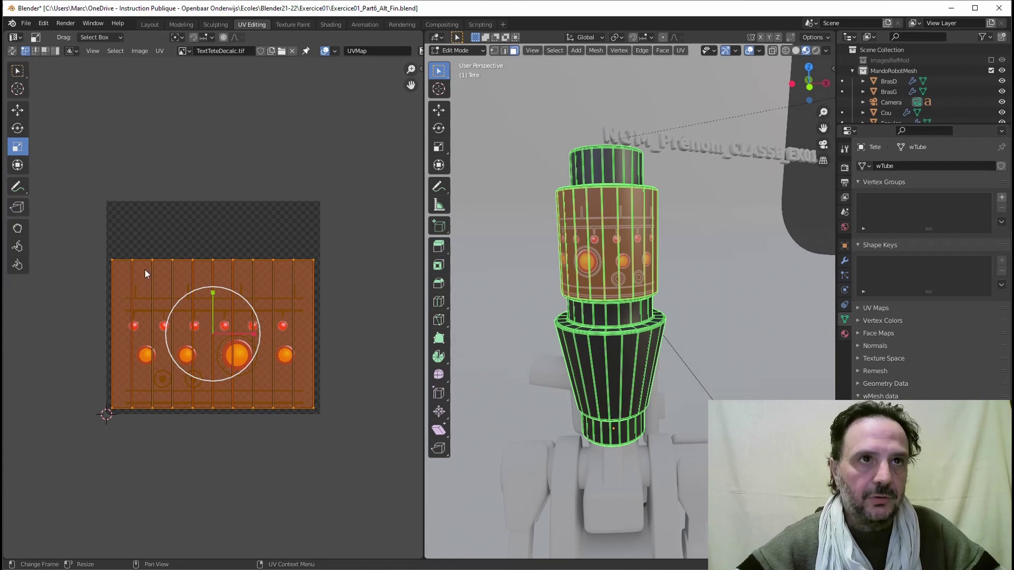
pyautogui.click(18, 110)
pyautogui.moveTo(218, 335)
pyautogui.mouseDown()
pyautogui.moveTo(226, 310)
pyautogui.moveTo(174, 334)
pyautogui.moveTo(235, 322)
pyautogui.moveTo(169, 373)
pyautogui.moveTo(210, 334)
pyautogui.mouseUp()
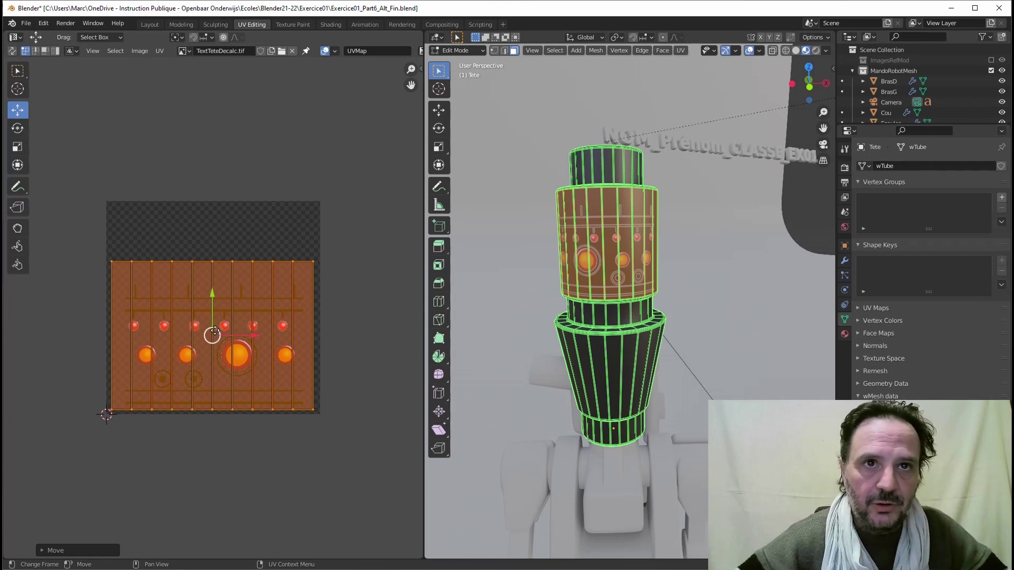
pyautogui.moveTo(216, 333); pyautogui.dragTo(219, 333)
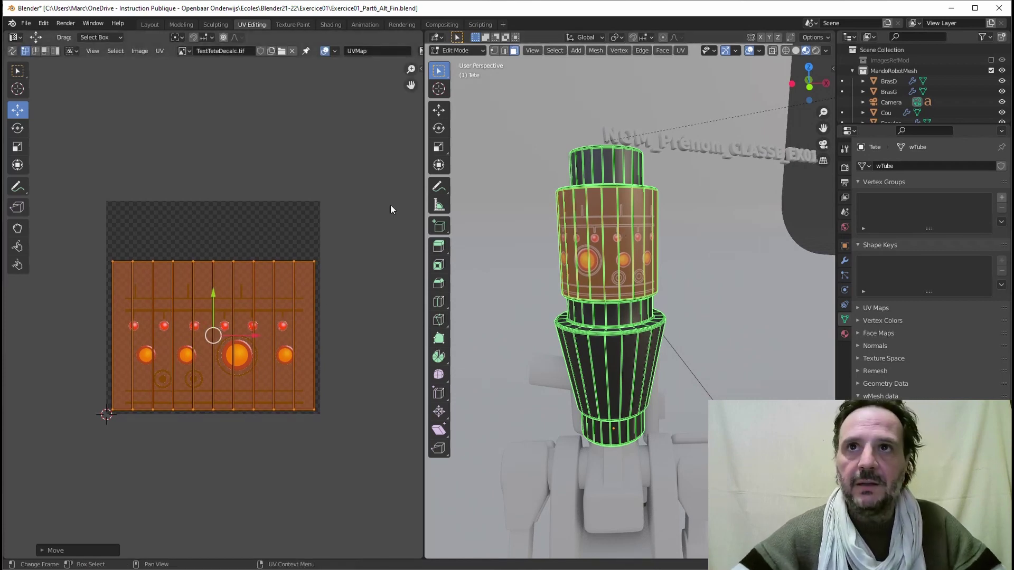
# Switch to the Shading workspace, shift the Image Texture node slightly away from the shader, and show the scene's render properties.
pyautogui.click(333, 25)
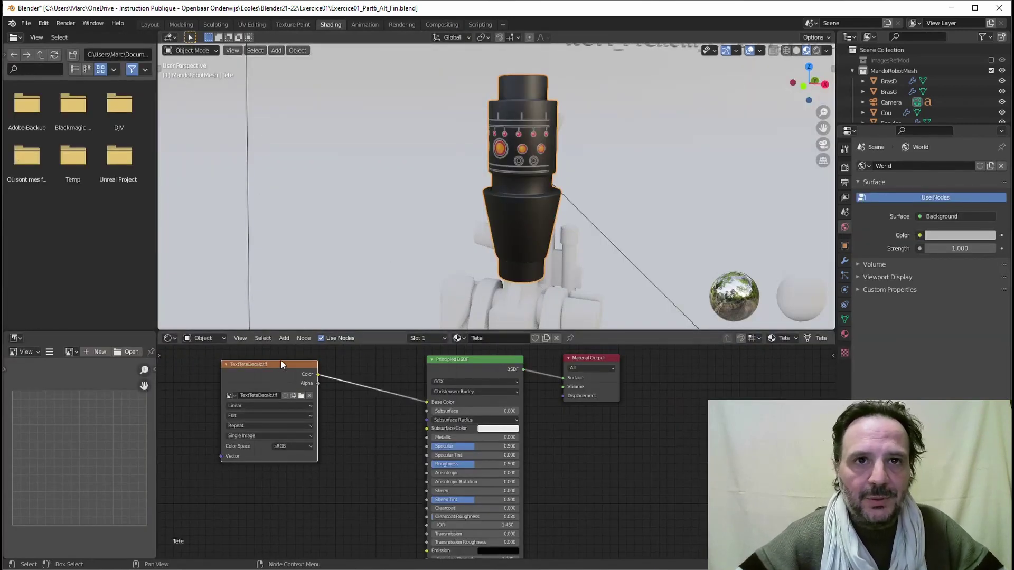
pyautogui.moveTo(280, 364)
pyautogui.mouseDown()
pyautogui.moveTo(247, 366)
pyautogui.moveTo(272, 366)
pyautogui.mouseUp()
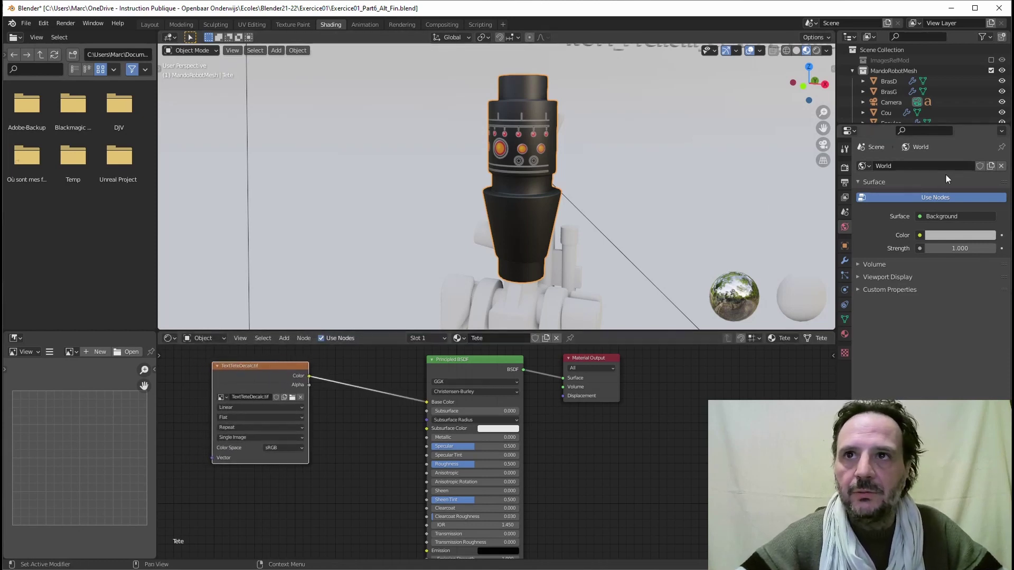
pyautogui.click(845, 169)
# Connect the Image Texture node's Alpha output to the Alpha input of the Principled BSDF.
pyautogui.moveTo(315, 398); pyautogui.dragTo(355, 382, button='middle')
pyautogui.moveTo(294, 353); pyautogui.dragTo(267, 362)
pyautogui.scroll(-1, 363, 431)
pyautogui.moveTo(372, 403); pyautogui.dragTo(354, 388, button='middle')
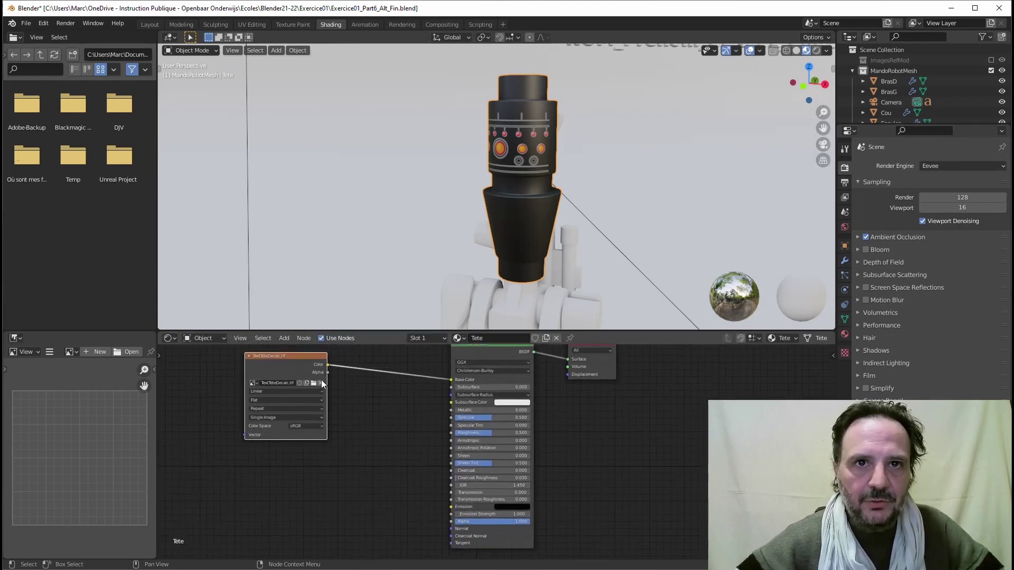
pyautogui.moveTo(326, 372); pyautogui.dragTo(451, 522)
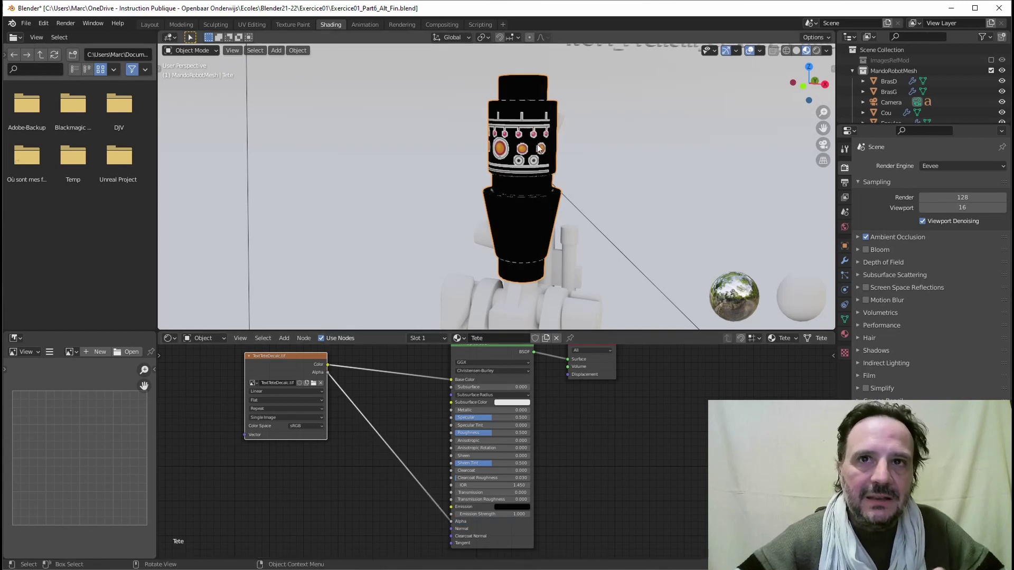
# Insert an Invert color node on the link between the image texture's Alpha output and the shader's Alpha input.
pyautogui.click(283, 338)
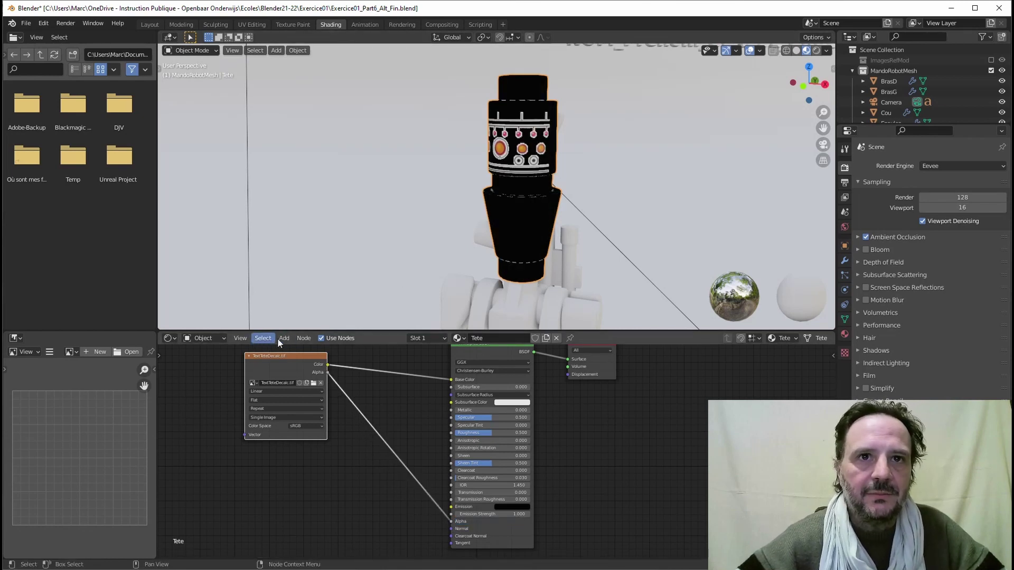
pyautogui.click(286, 339)
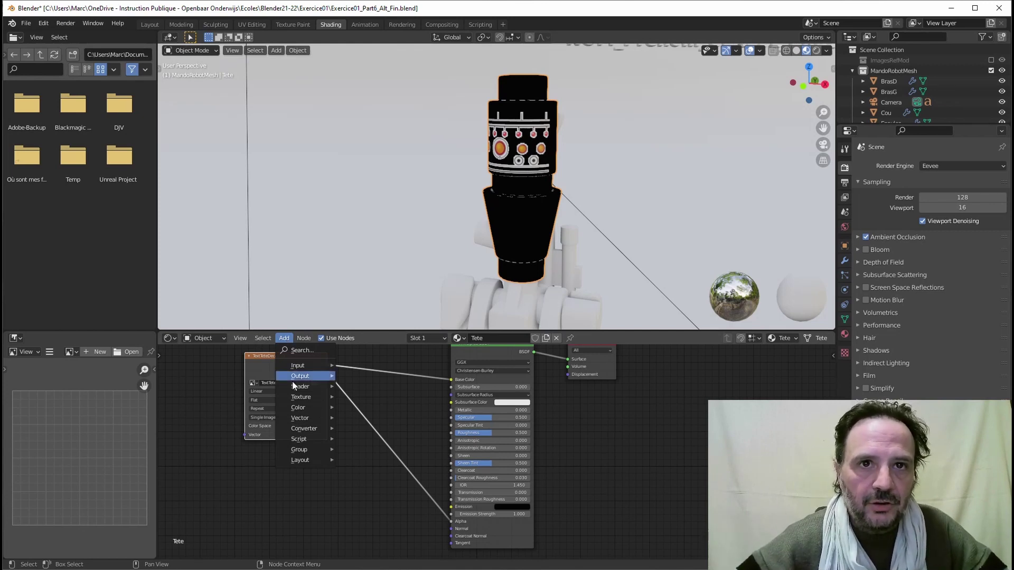
pyautogui.moveTo(300, 410)
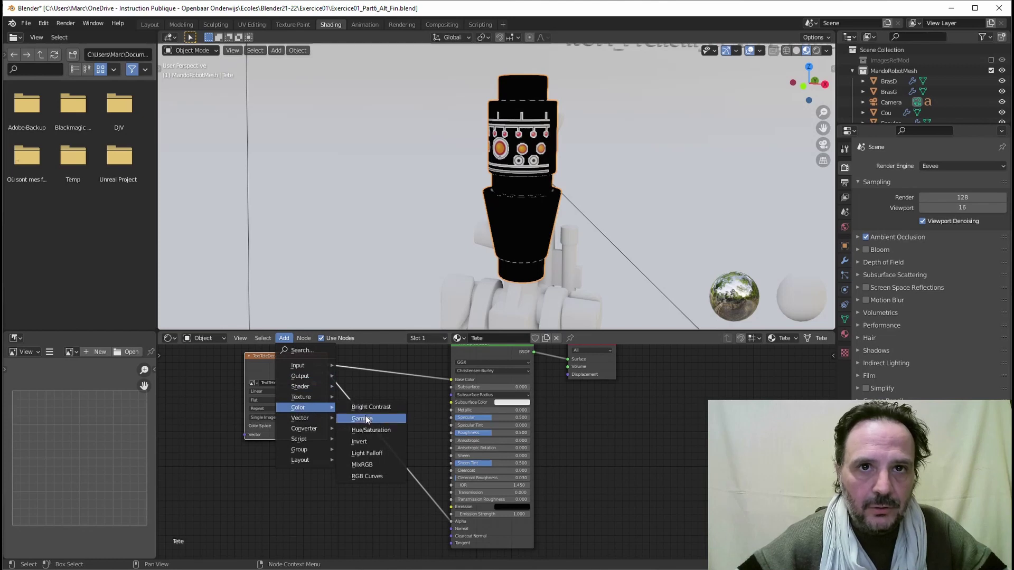
pyautogui.click(359, 442)
pyautogui.click(367, 425)
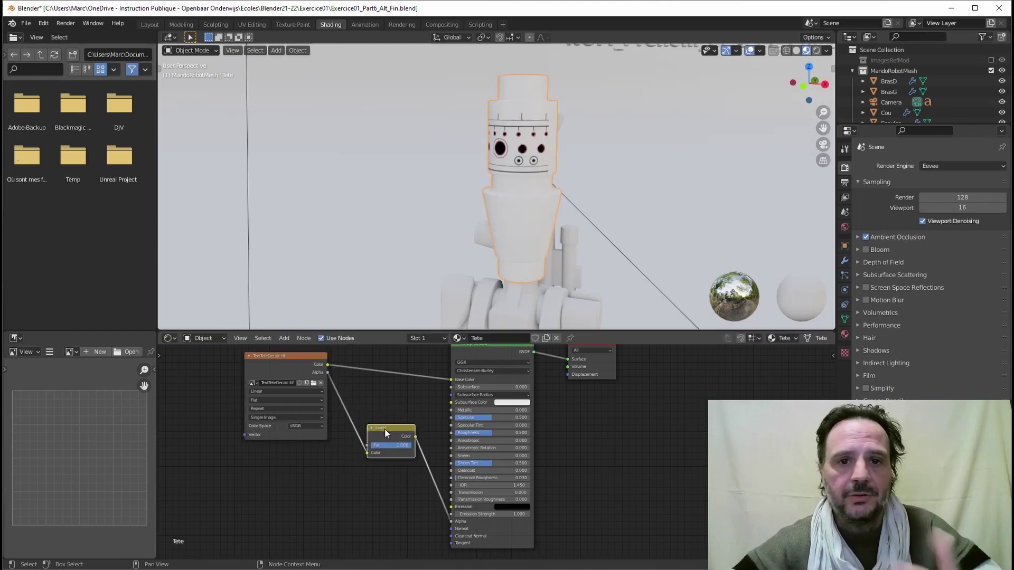
# Spread out the Image Texture, Invert, Principled BSDF and Material Output nodes so that their links are easy to read.
pyautogui.moveTo(293, 359); pyautogui.dragTo(290, 359)
pyautogui.moveTo(369, 367); pyautogui.dragTo(363, 404, button='middle')
pyautogui.moveTo(491, 384); pyautogui.dragTo(490, 369)
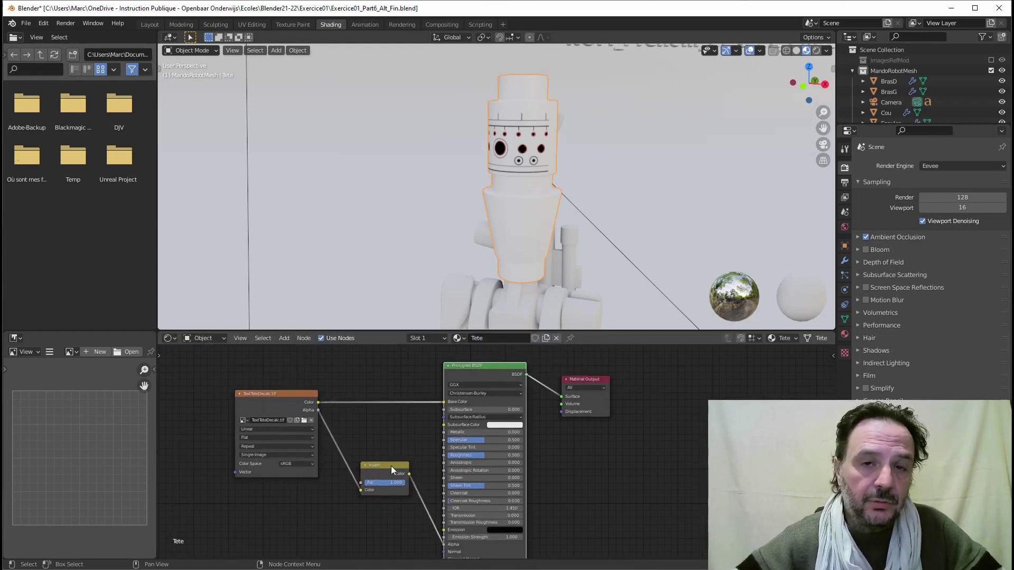
pyautogui.moveTo(393, 469); pyautogui.dragTo(390, 483)
pyautogui.moveTo(405, 450)
pyautogui.mouseDown(button='middle')
pyautogui.moveTo(410, 420)
pyautogui.moveTo(403, 453)
pyautogui.mouseUp(button='middle')
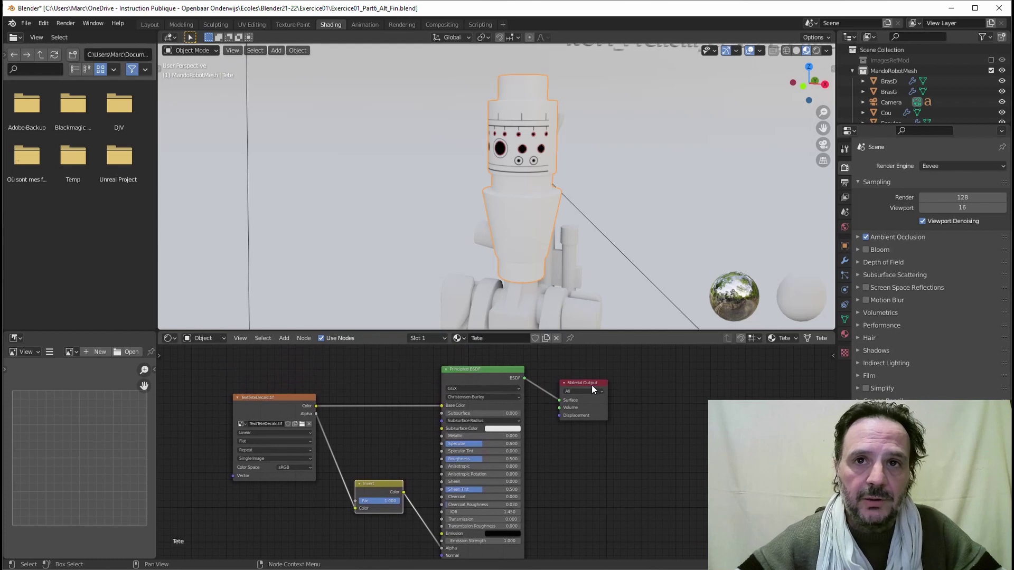
pyautogui.moveTo(590, 384); pyautogui.dragTo(602, 373)
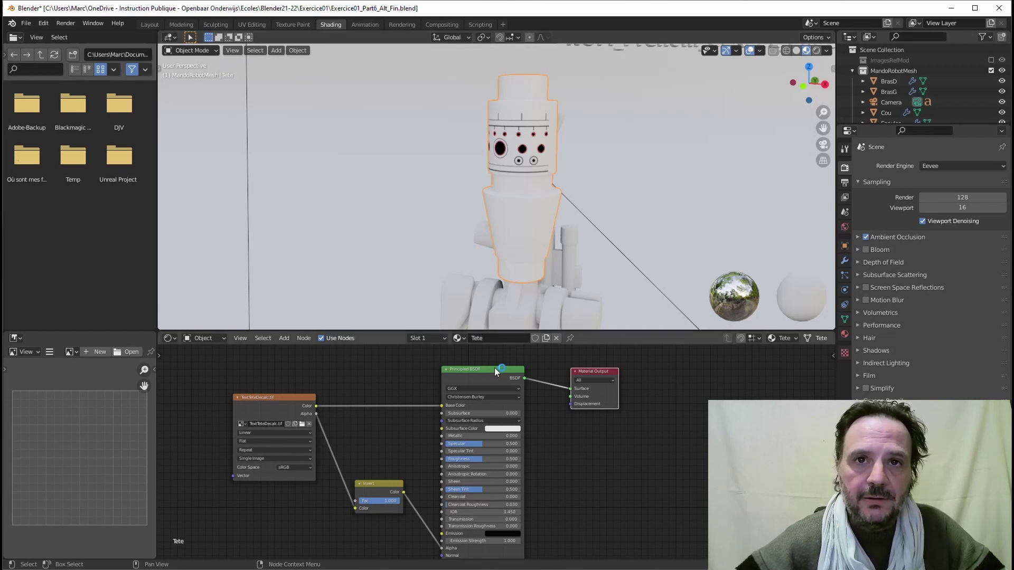
pyautogui.scroll(-1, 417, 374)
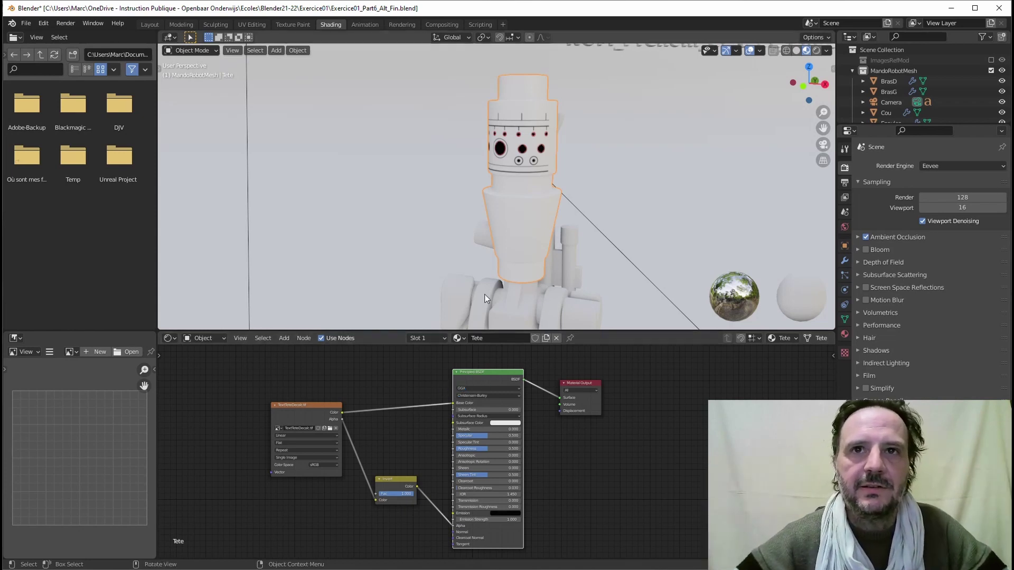
# Examine the decal on the head up close and with the whole robot, and move the Image Texture and Principled BSDF nodes slightly higher.
pyautogui.moveTo(479, 195); pyautogui.dragTo(541, 206, button='middle')
pyautogui.scroll(2, 523, 168)
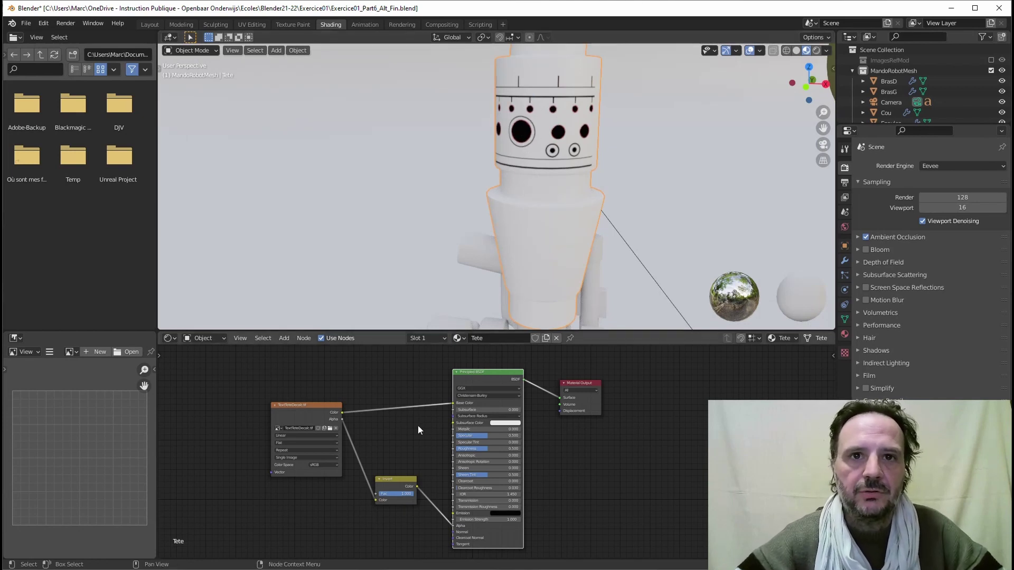
pyautogui.moveTo(314, 405)
pyautogui.mouseDown()
pyautogui.moveTo(309, 379)
pyautogui.moveTo(310, 389)
pyautogui.mouseUp()
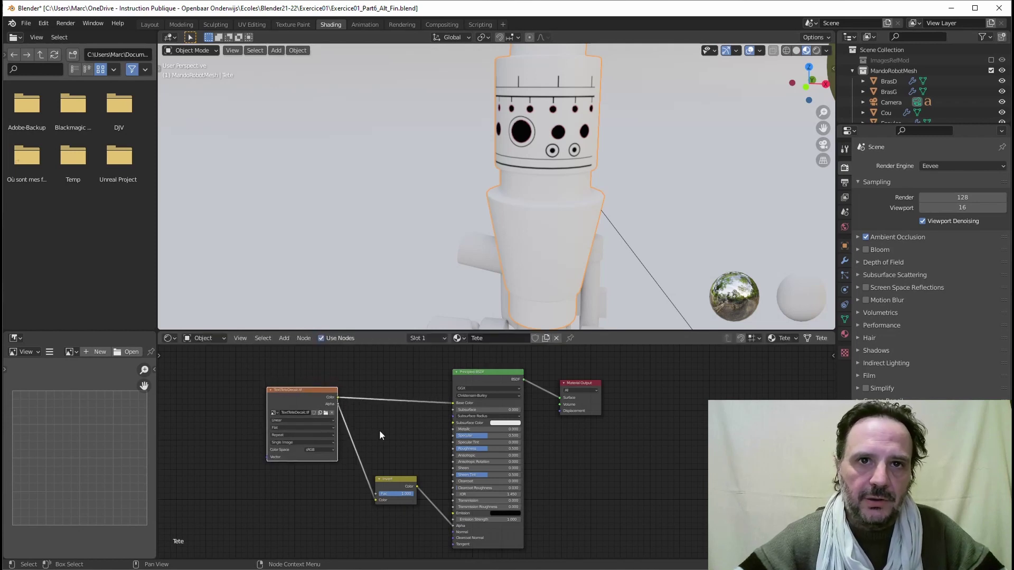
pyautogui.moveTo(404, 434); pyautogui.dragTo(442, 439, button='middle')
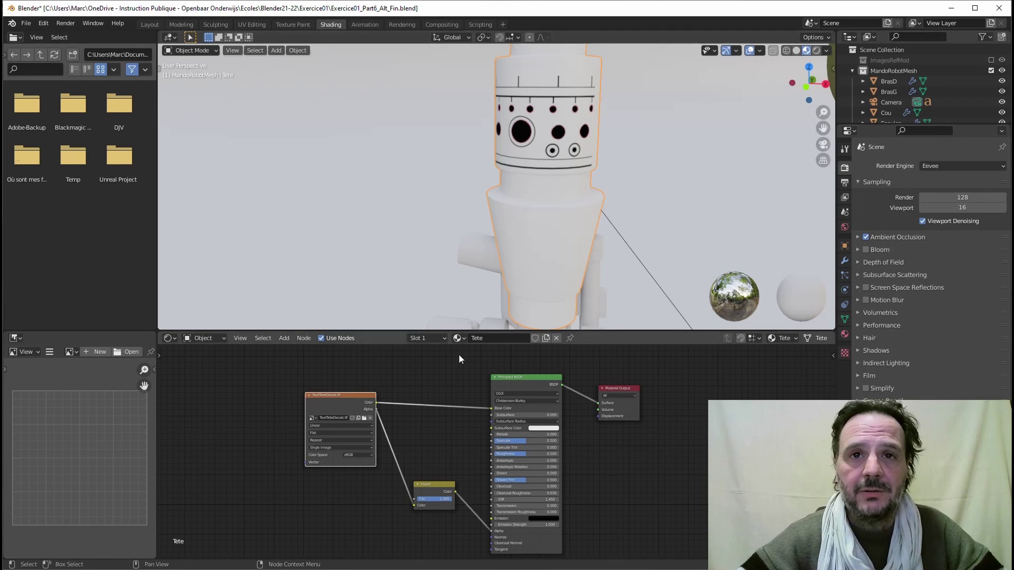
pyautogui.scroll(-2, 453, 367)
pyautogui.scroll(-6, 494, 195)
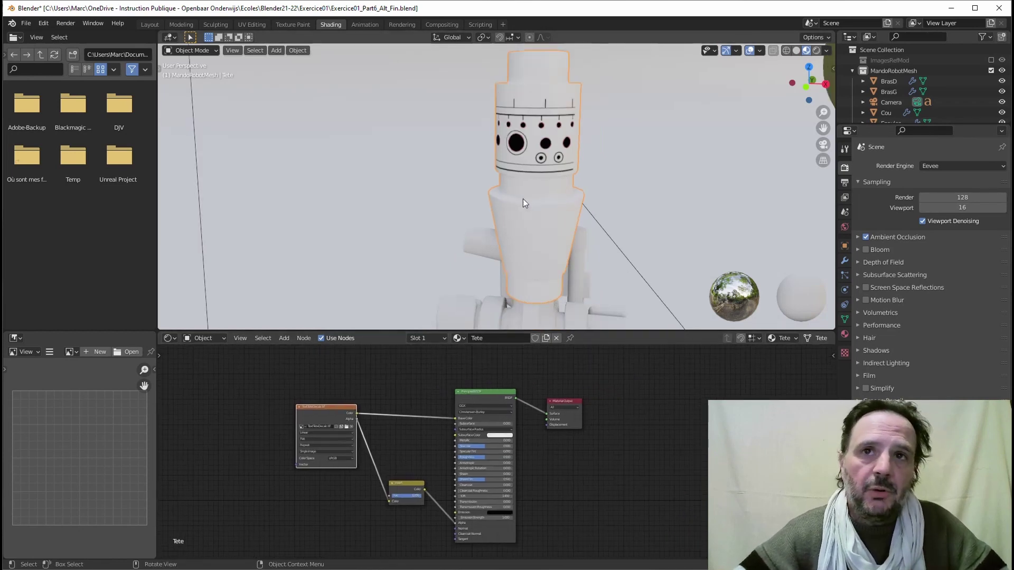
pyautogui.moveTo(474, 233); pyautogui.dragTo(556, 236, button='middle')
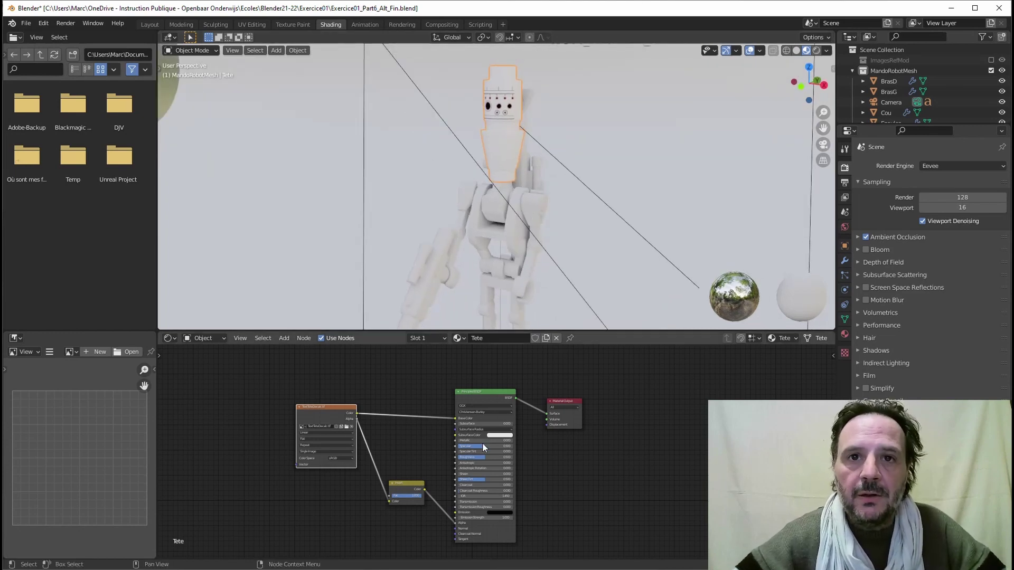
pyautogui.moveTo(484, 392); pyautogui.dragTo(487, 380)
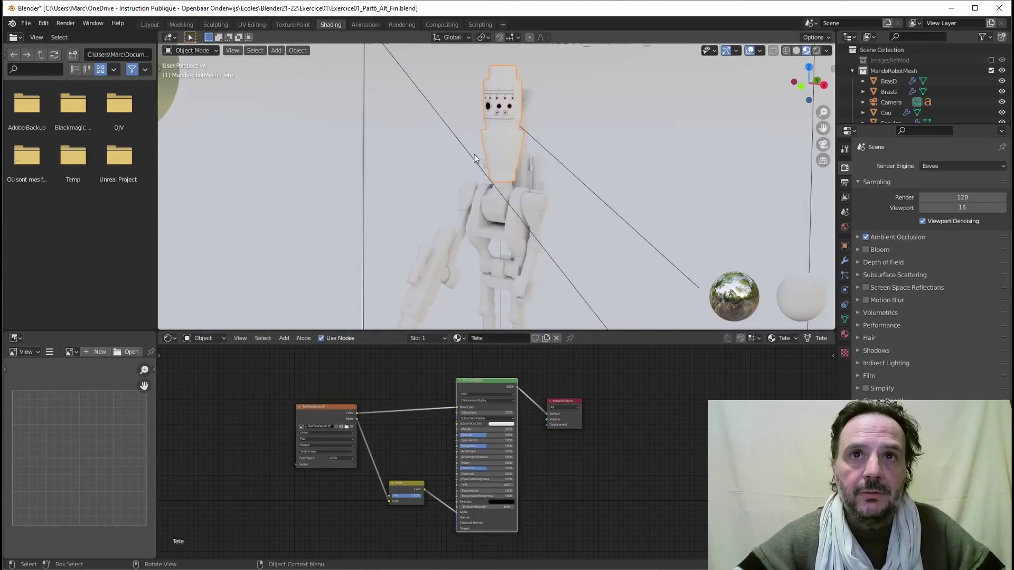
# Select the robot's torso (Torse) and create a new material named BodyRobot for it.
pyautogui.click(512, 218)
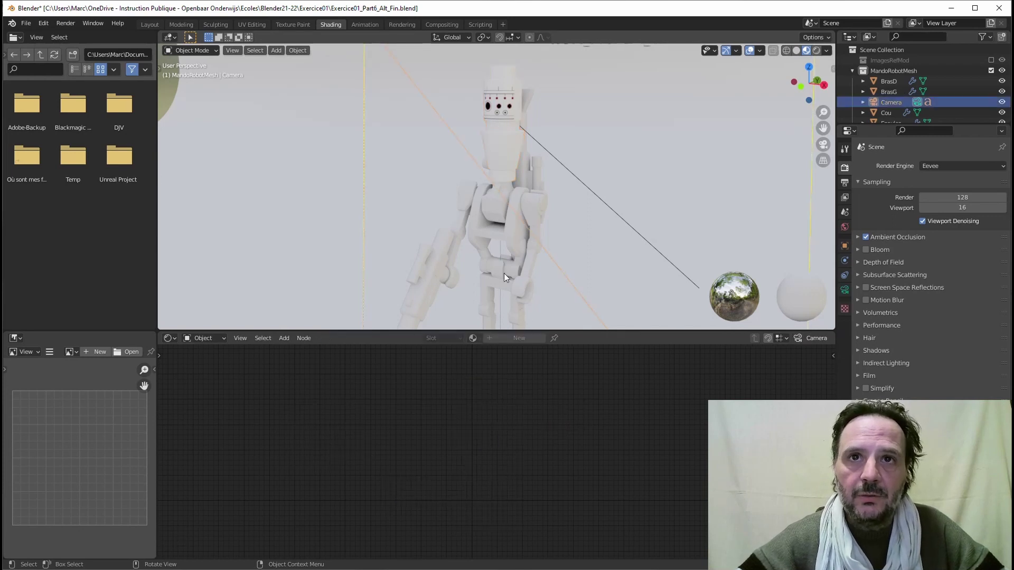
pyautogui.click(510, 228)
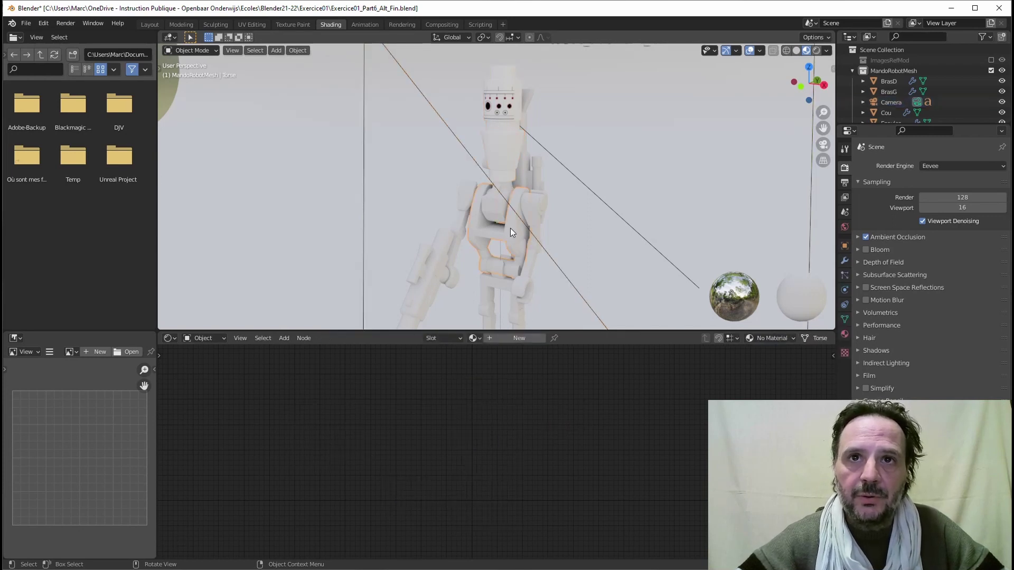
pyautogui.click(506, 338)
pyautogui.click(507, 338)
pyautogui.write('B')
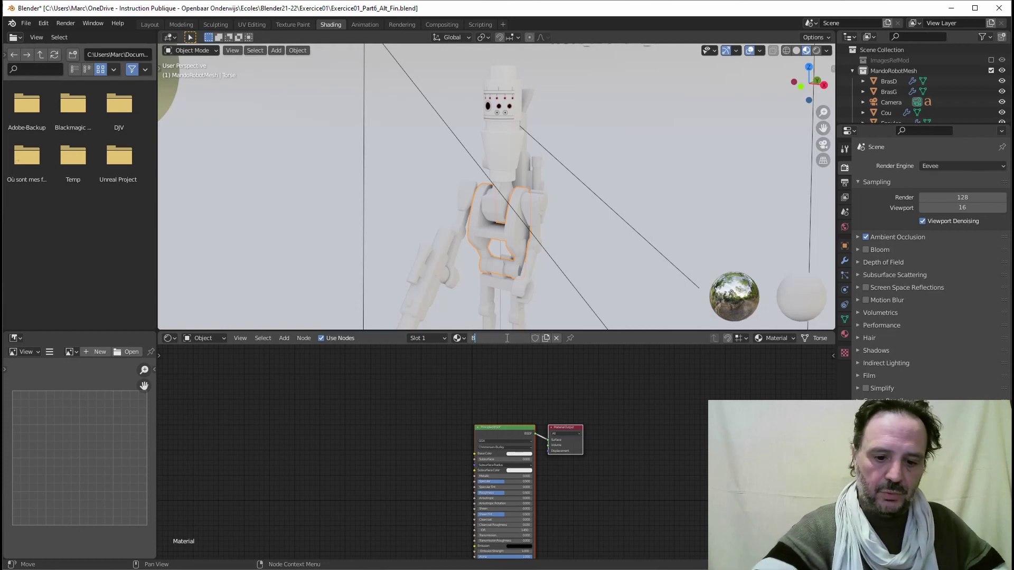
pyautogui.write('odyRo')
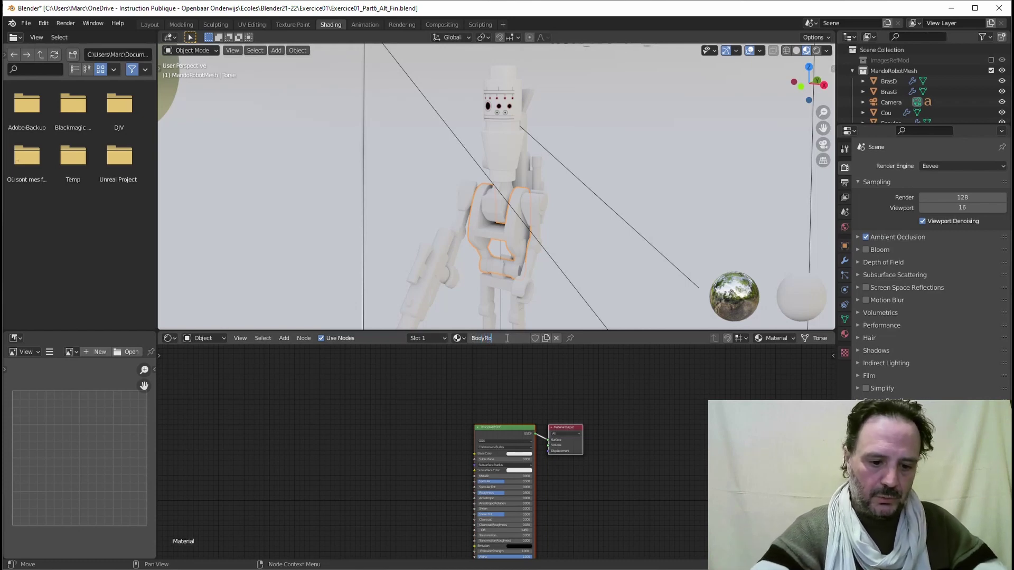
pyautogui.write('bot')
pyautogui.press('Return')
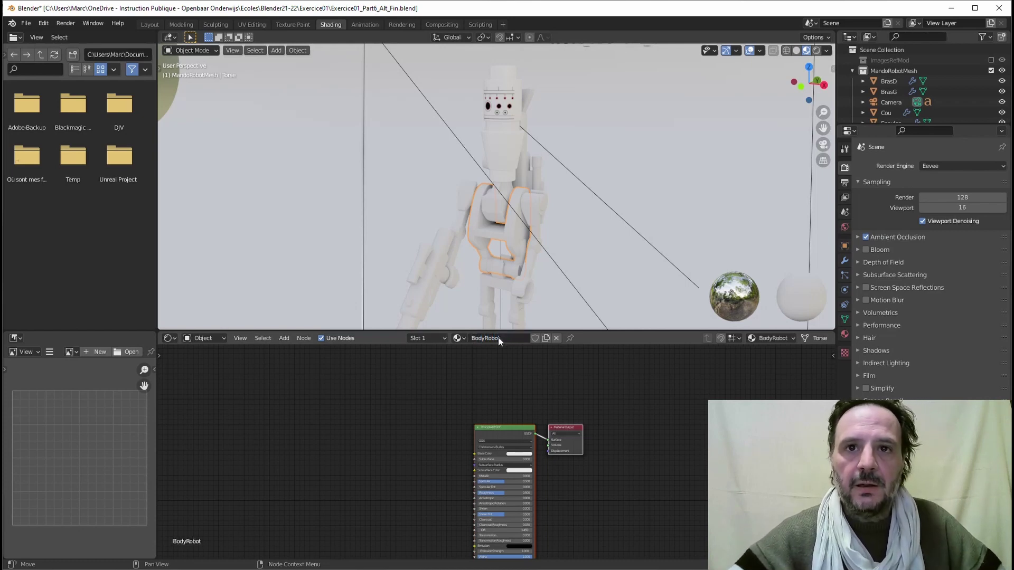
pyautogui.scroll(1, 514, 447)
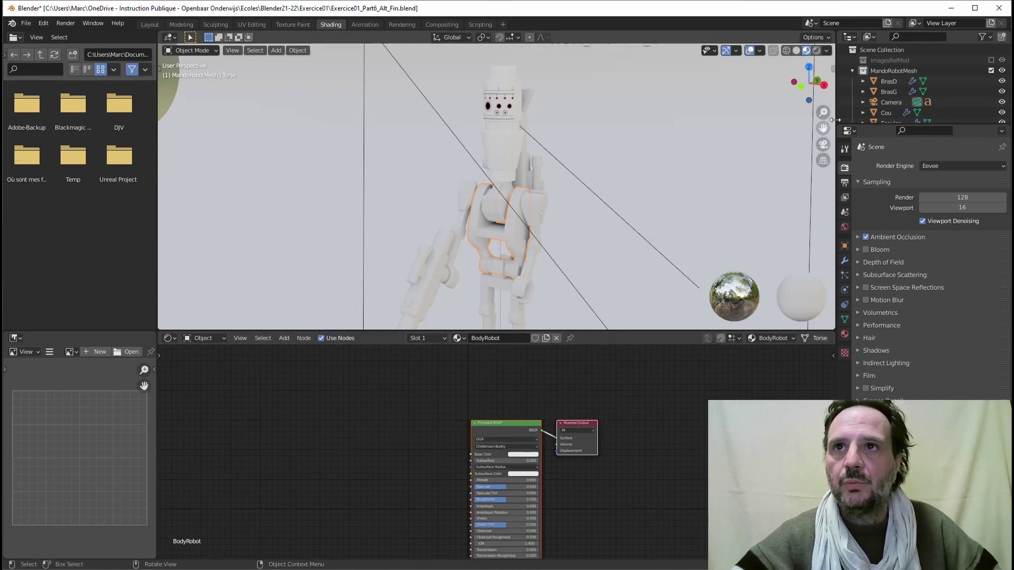
# Enlarge the object list and select all robot parts from BrasD to Tete, without Camera, Plane and Sun, ending with Torse as the active object.
pyautogui.moveTo(863, 122); pyautogui.dragTo(863, 291)
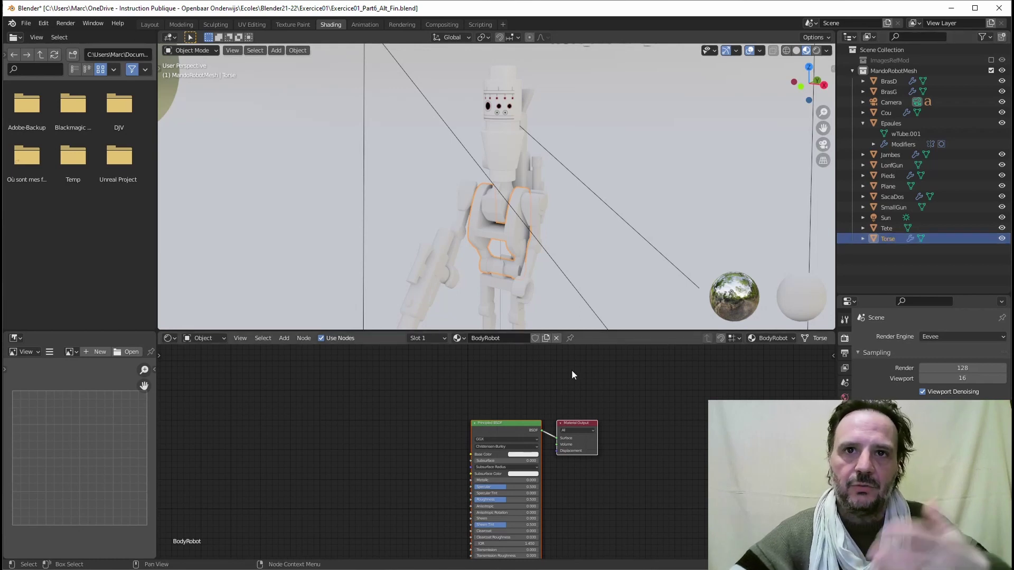
pyautogui.click(895, 82)
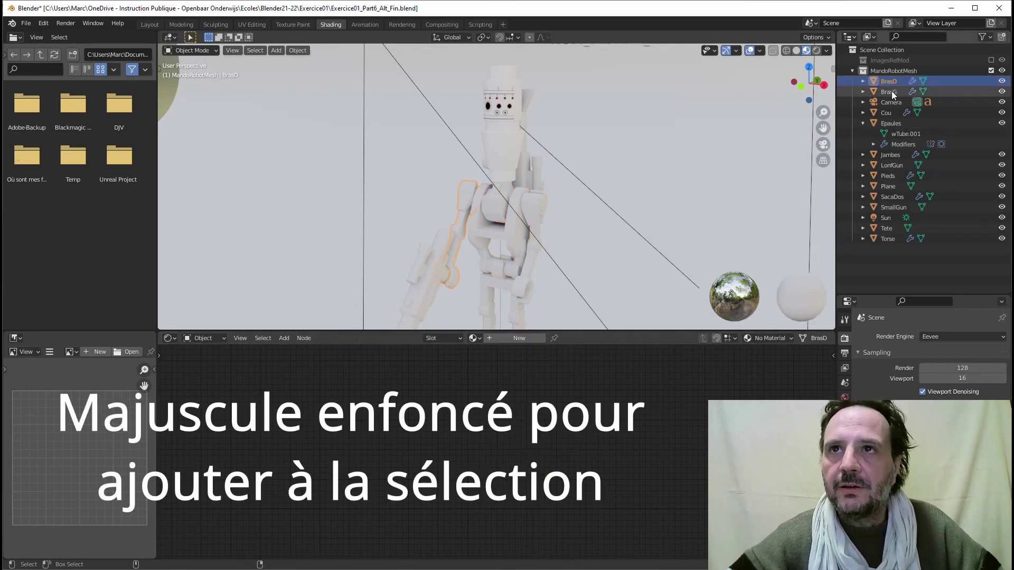
pyautogui.keyDown('shift'); pyautogui.click(892, 91); pyautogui.keyUp('shift')
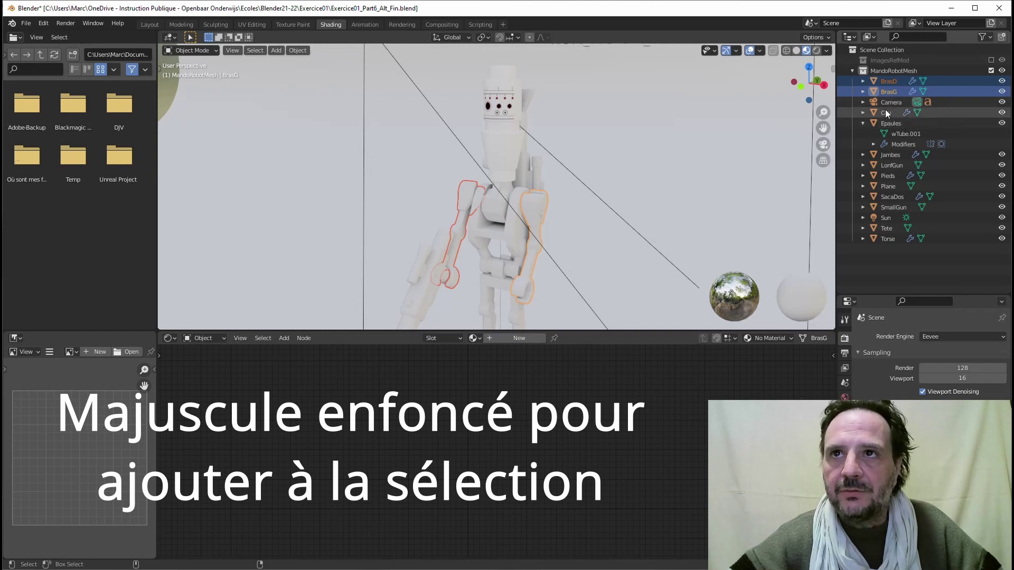
pyautogui.keyDown('shift'); pyautogui.click(887, 111); pyautogui.keyUp('shift')
pyautogui.keyDown('shift'); pyautogui.click(893, 123); pyautogui.keyUp('shift')
pyautogui.keyDown('shift'); pyautogui.click(891, 155); pyautogui.keyUp('shift')
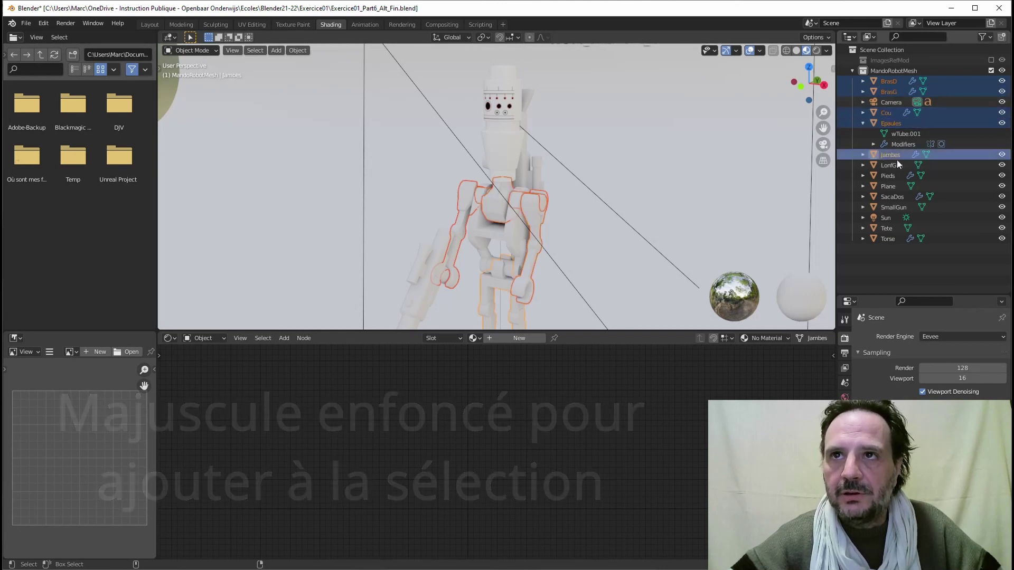
pyautogui.keyDown('shift'); pyautogui.click(897, 164); pyautogui.keyUp('shift')
pyautogui.keyDown('shift'); pyautogui.click(892, 175); pyautogui.keyUp('shift')
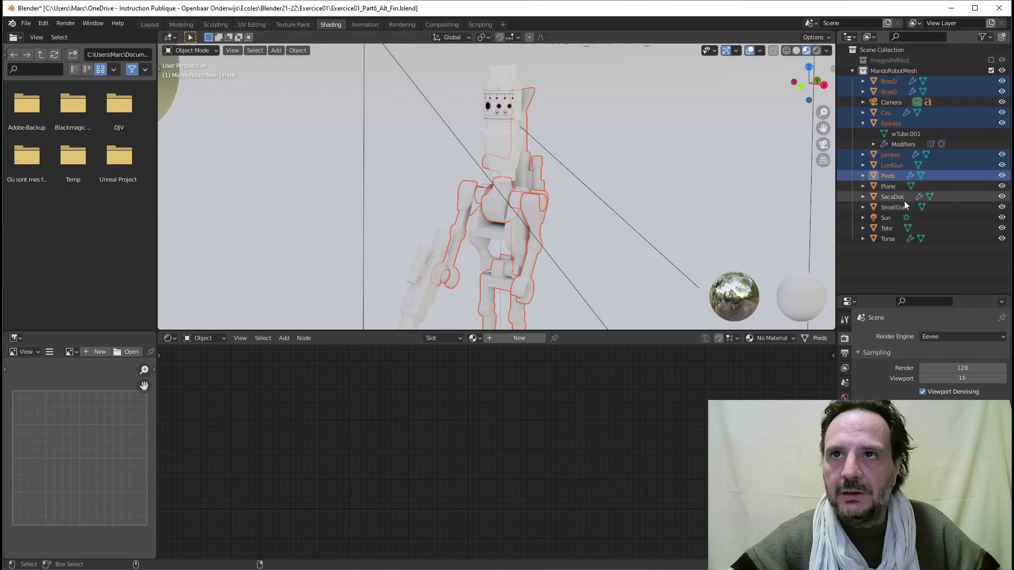
pyautogui.keyDown('ctrl'); pyautogui.click(892, 208); pyautogui.keyUp('ctrl')
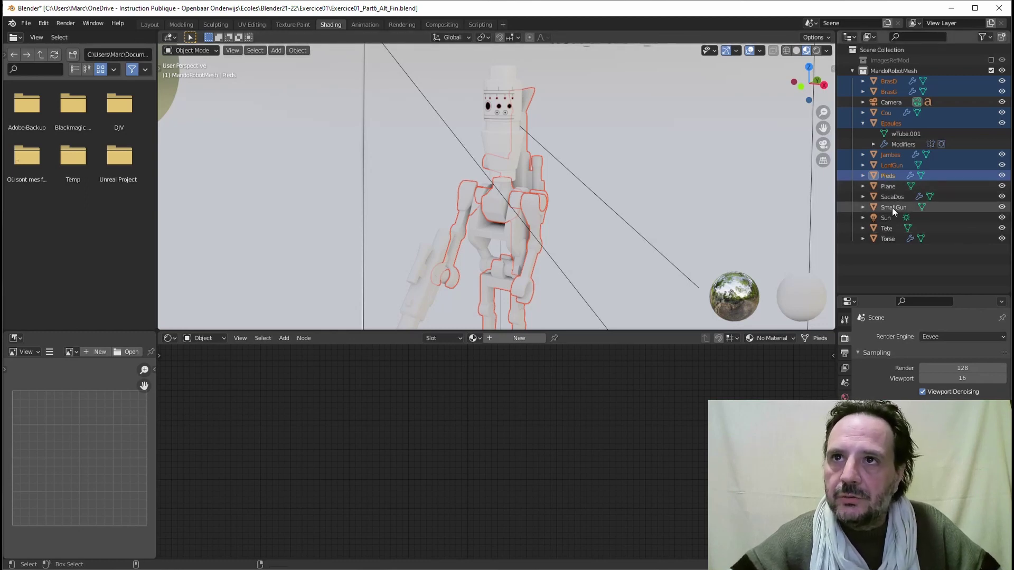
pyautogui.keyDown('ctrl'); pyautogui.click(889, 198); pyautogui.keyUp('ctrl')
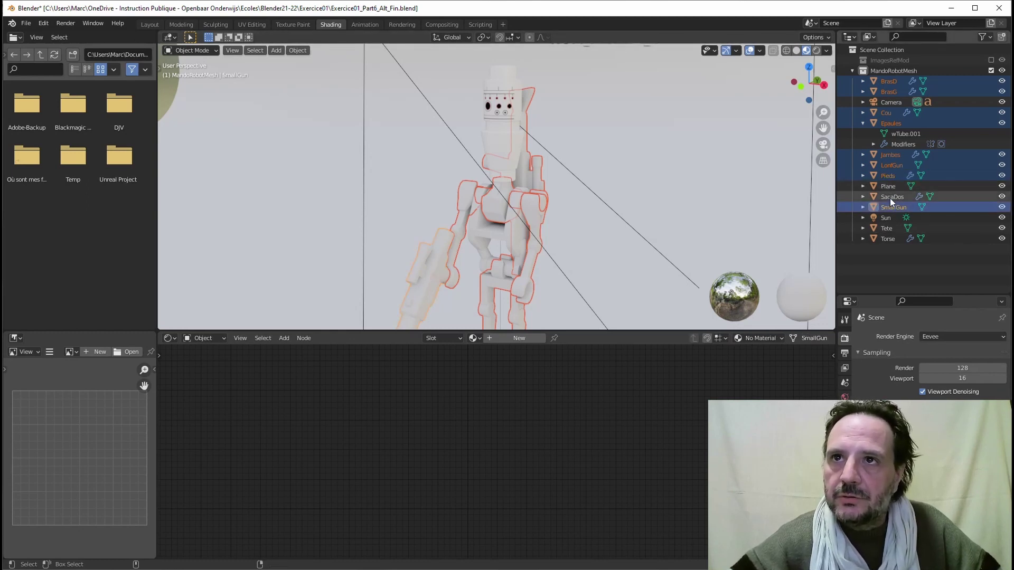
pyautogui.keyDown('ctrl'); pyautogui.click(891, 229); pyautogui.keyUp('ctrl')
pyautogui.keyDown('ctrl'); pyautogui.click(889, 238); pyautogui.keyUp('ctrl')
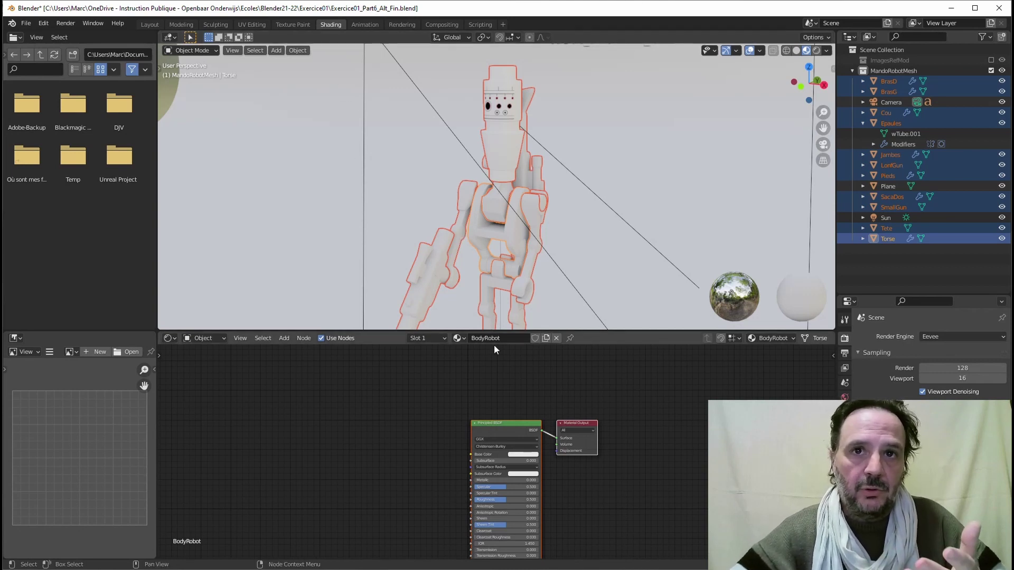
# Try linking the torso's BodyRobot material to every selected robot part, including the head, and undo it.
pyautogui.click(300, 50)
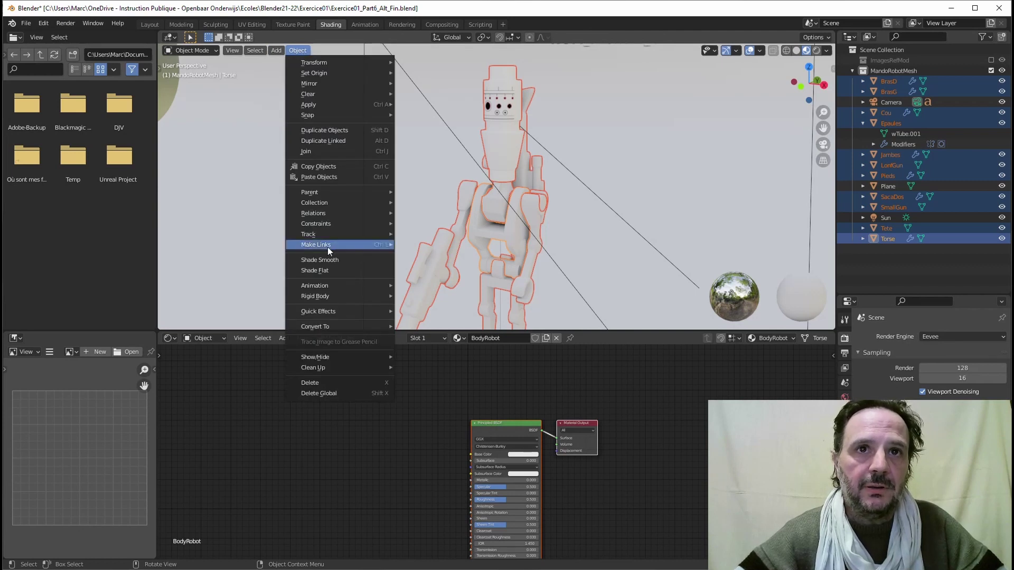
pyautogui.moveTo(322, 244)
pyautogui.click(421, 271)
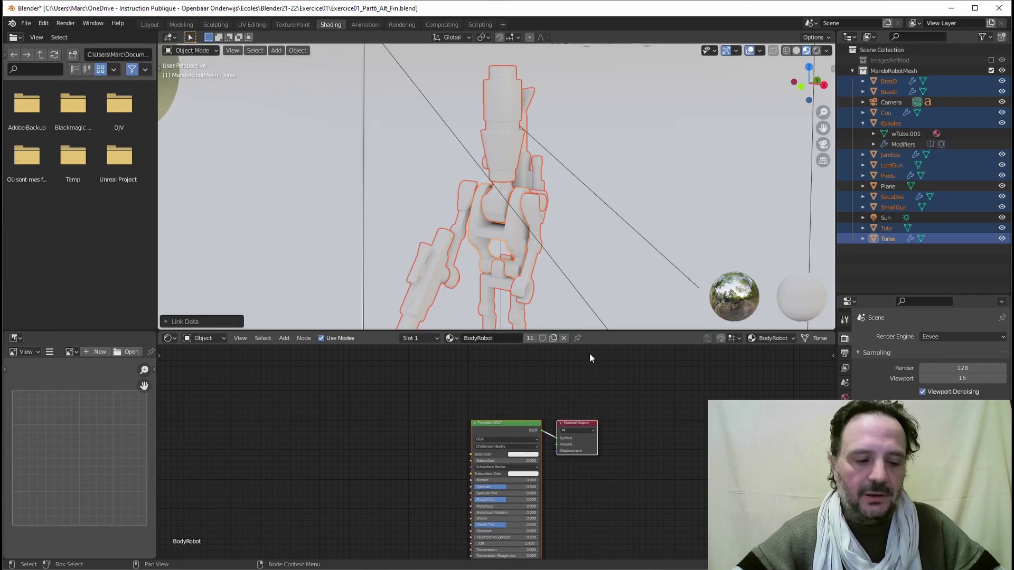
pyautogui.hotkey('ctrl', 'z')
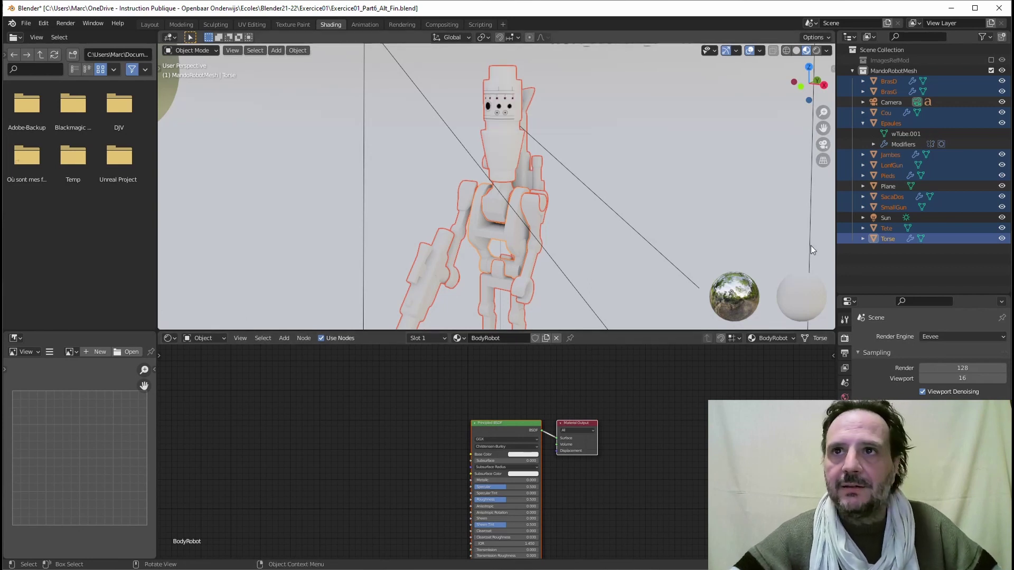
# Remove the head (Tete) from the selection, make Torse active again and link its BodyRobot material to the other selected parts.
pyautogui.keyDown('ctrl'); pyautogui.click(886, 228); pyautogui.keyUp('ctrl')
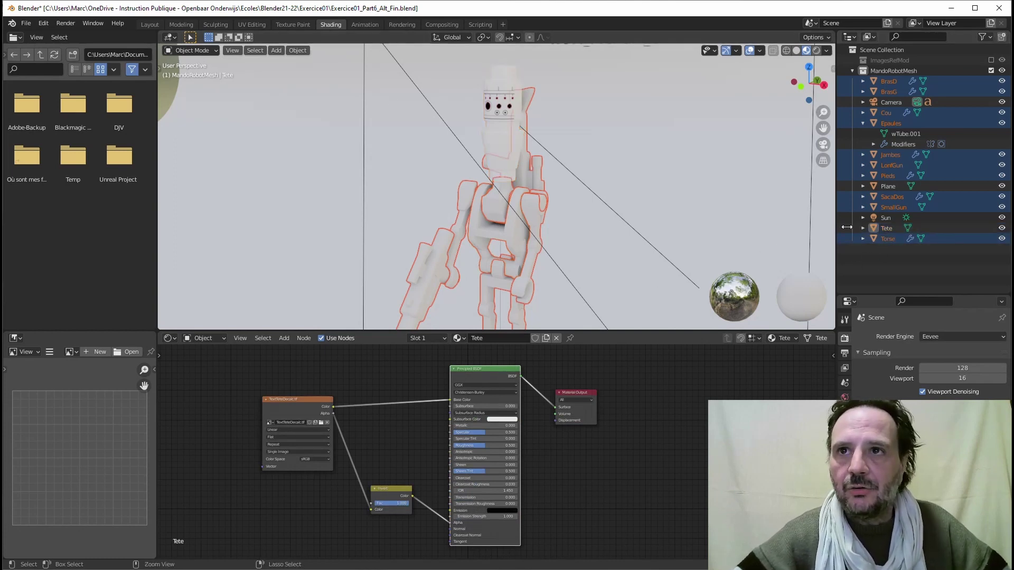
pyautogui.keyDown('ctrl'); pyautogui.click(898, 241); pyautogui.keyUp('ctrl')
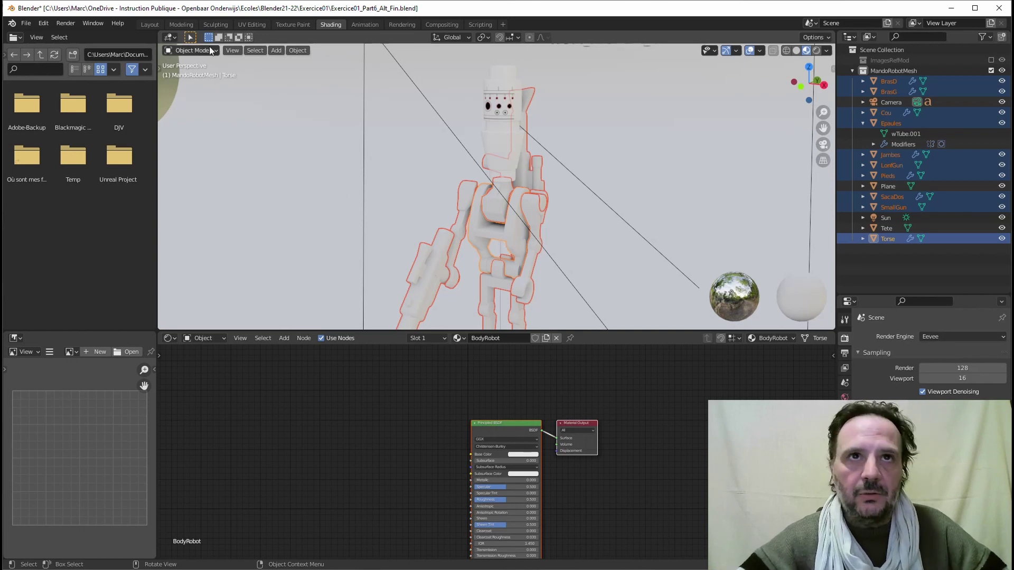
pyautogui.click(298, 51)
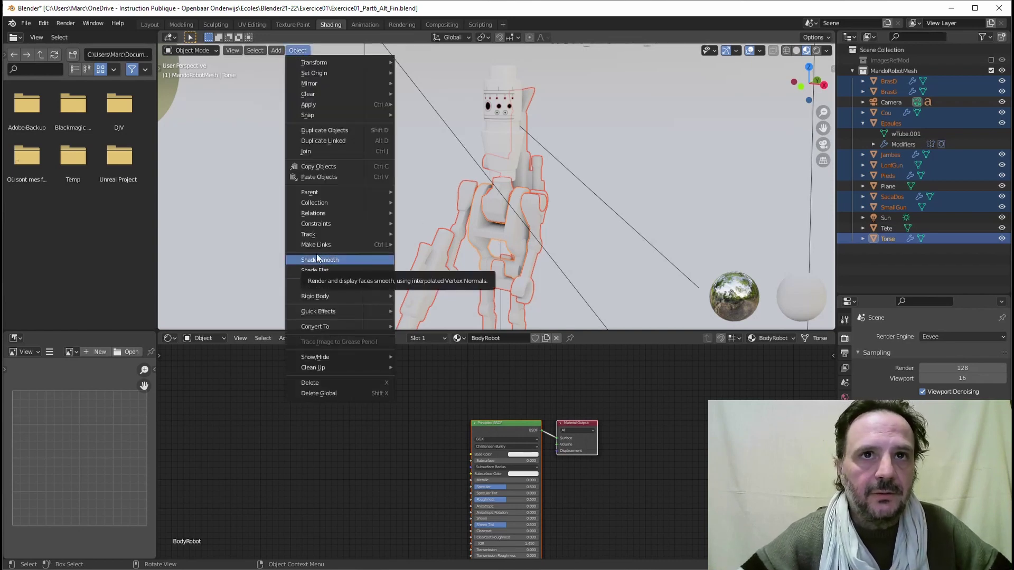
pyautogui.moveTo(321, 300)
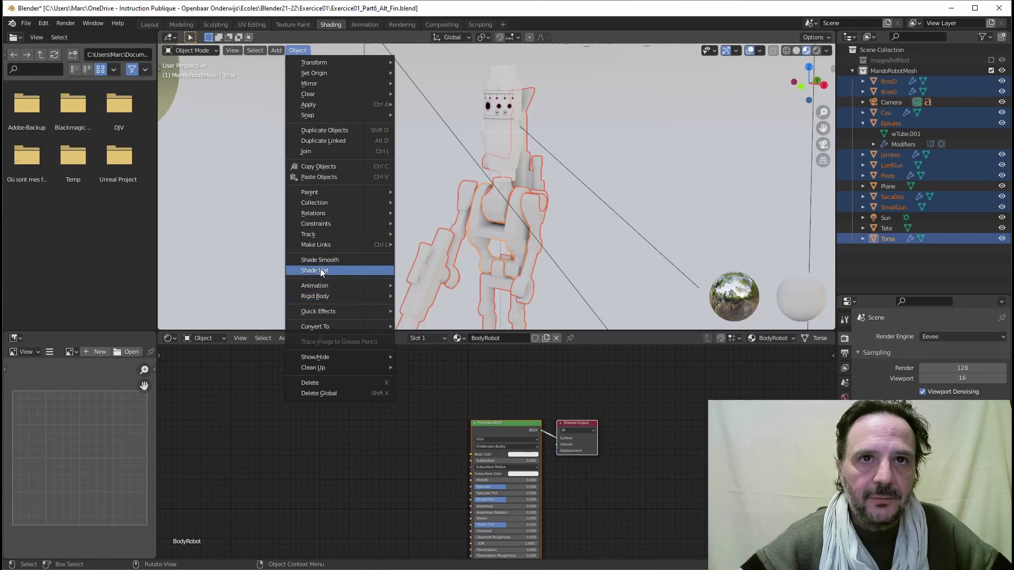
pyautogui.moveTo(326, 245)
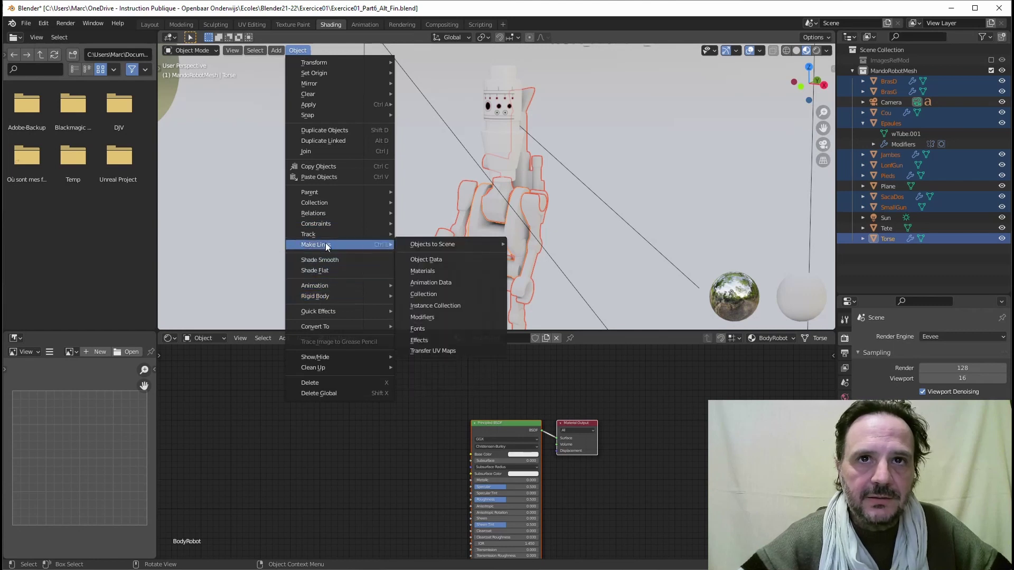
pyautogui.click(424, 270)
pyautogui.click(539, 362)
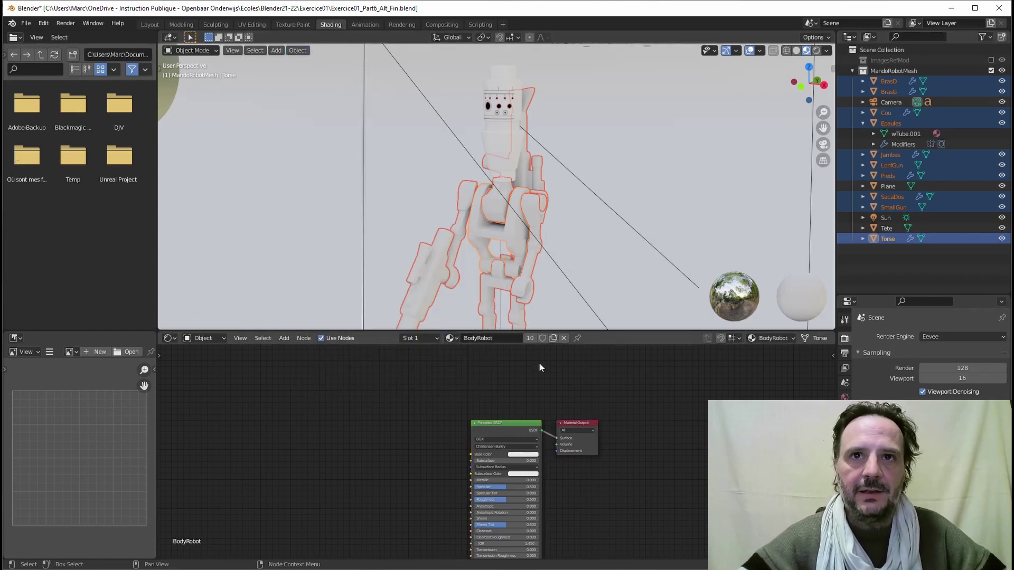
pyautogui.click(434, 254)
pyautogui.click(518, 265)
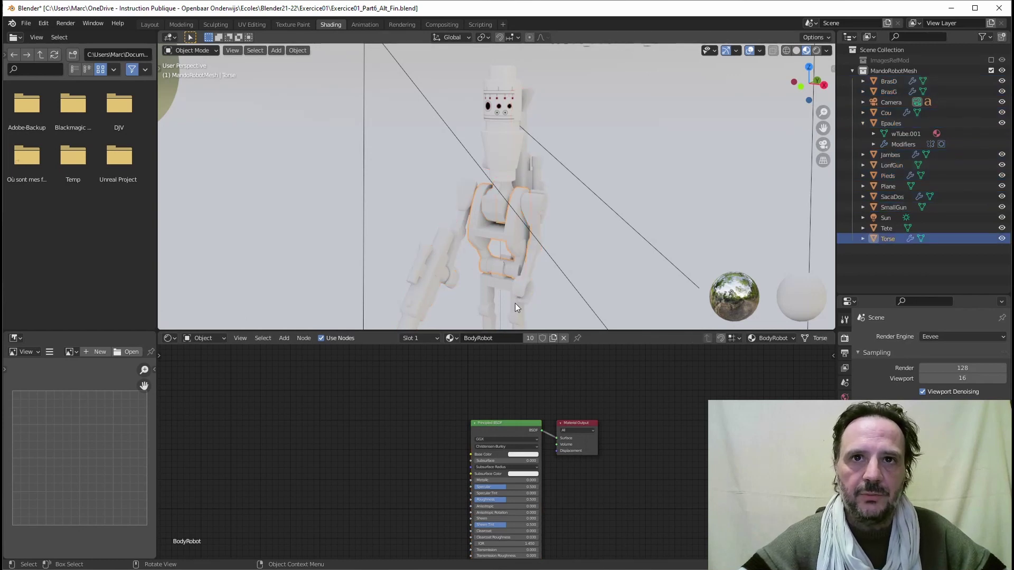
pyautogui.click(515, 303)
# Create a new material for the background Plane and give it a slightly darkened pale orange Base Color with hue 0.086 and saturation about 0.31.
pyautogui.click(325, 194)
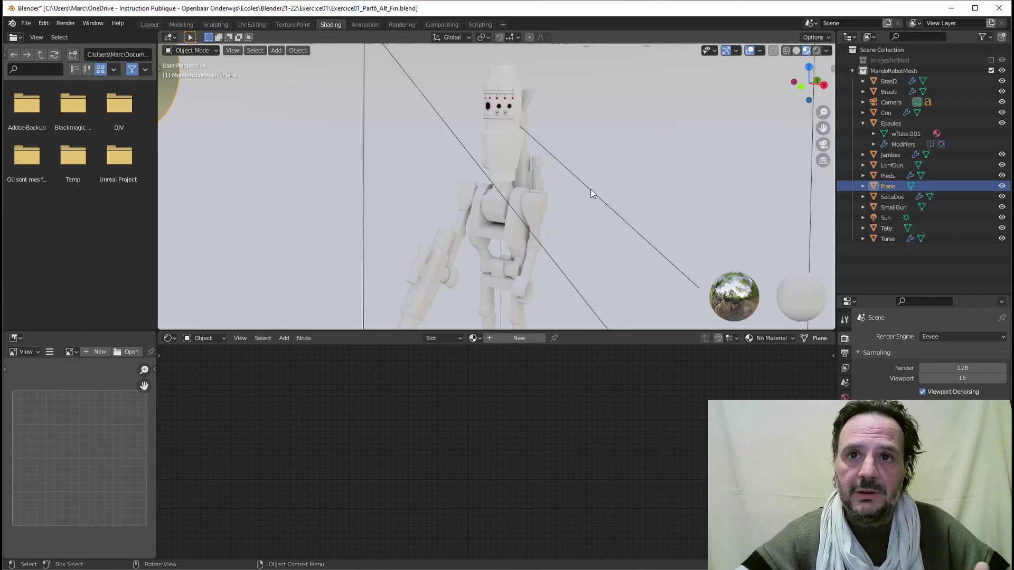
pyautogui.click(519, 337)
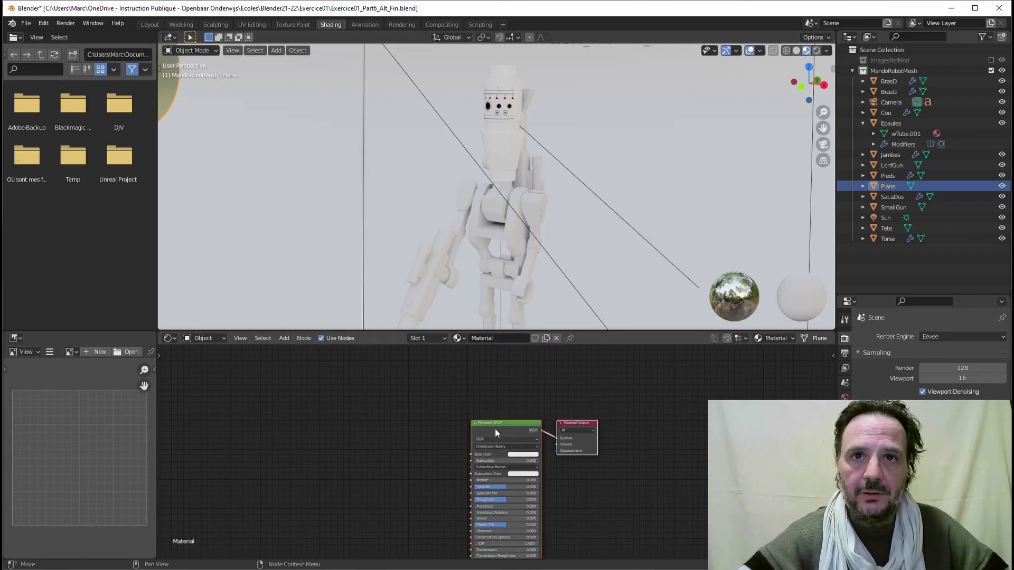
pyautogui.click(526, 453)
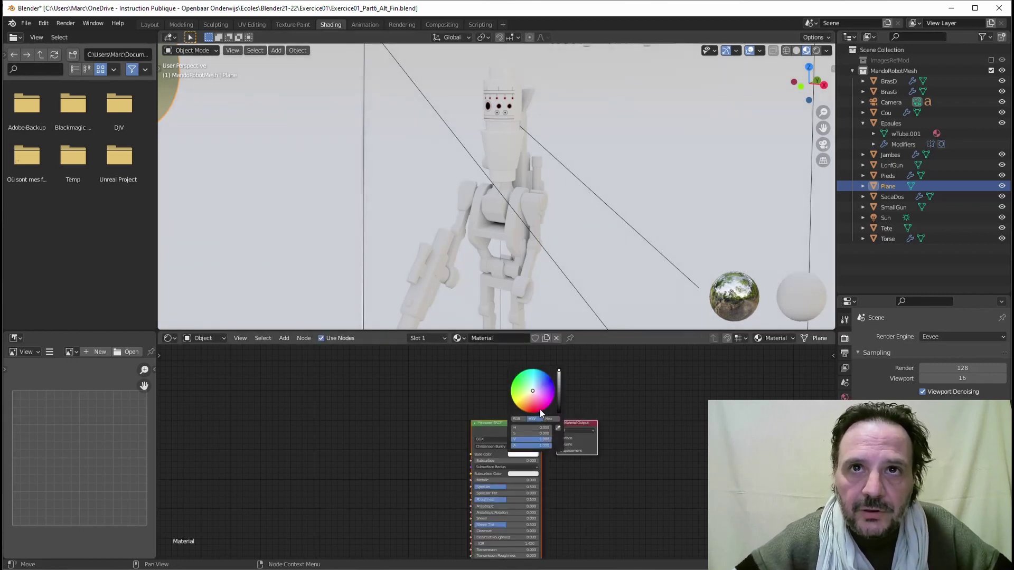
pyautogui.moveTo(528, 399); pyautogui.dragTo(531, 393)
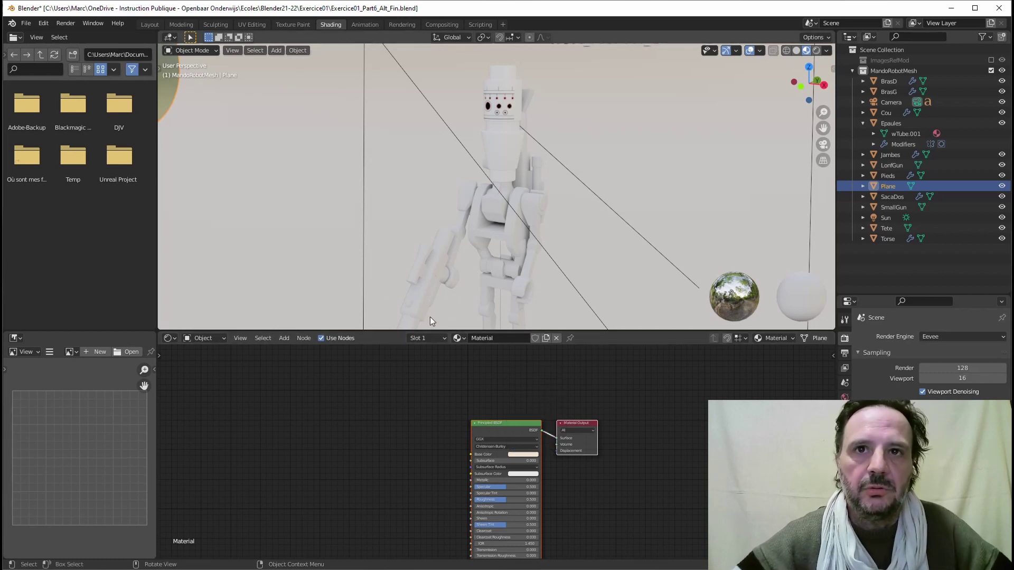
pyautogui.scroll(-3, 430, 317)
pyautogui.scroll(3, 481, 250)
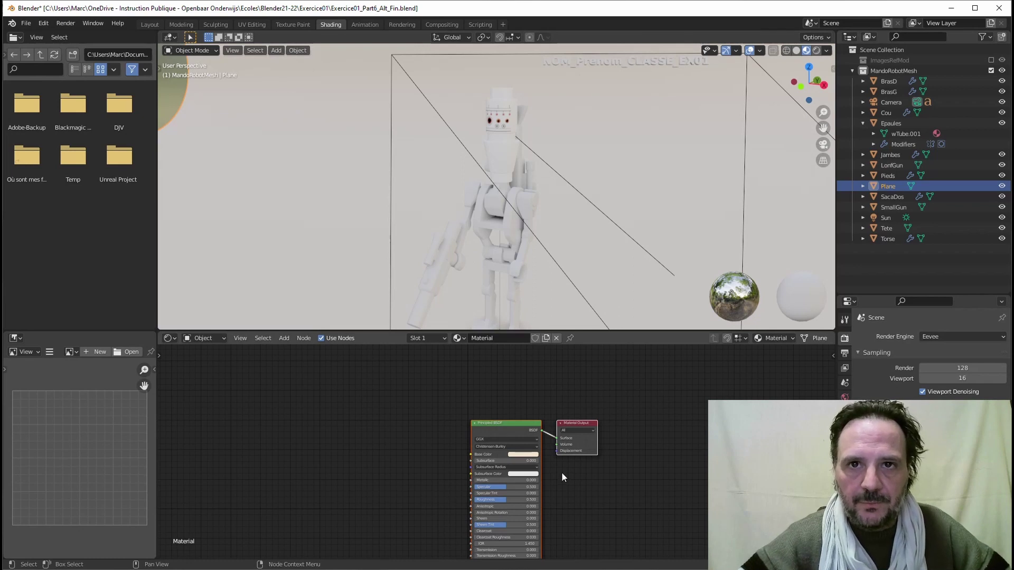
pyautogui.scroll(1, 549, 466)
pyautogui.click(532, 455)
pyautogui.click(569, 366)
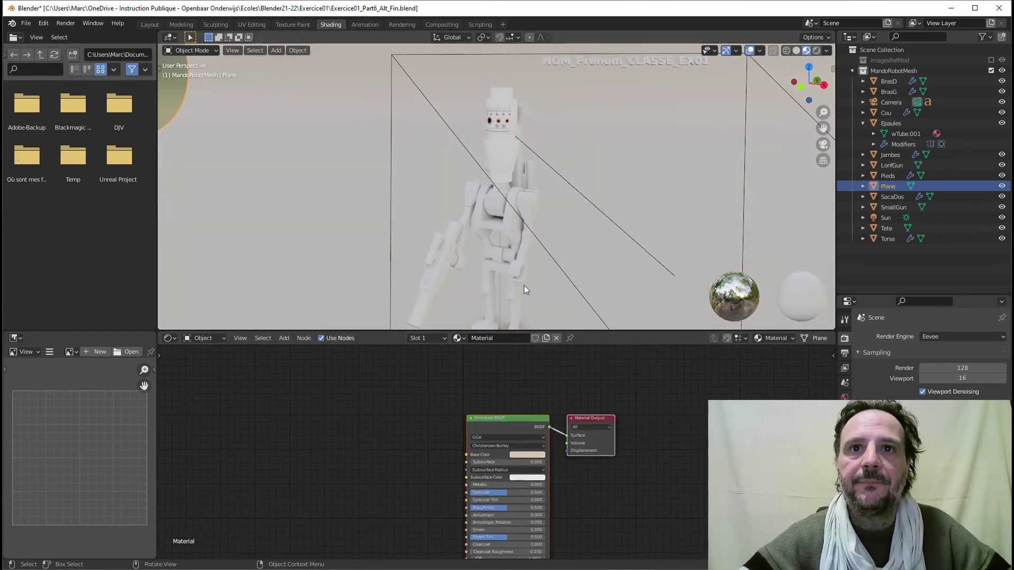
# Look through the scene camera and display the viewport with rendered shading.
pyautogui.scroll(-1, 524, 284)
pyautogui.press('KP_0')
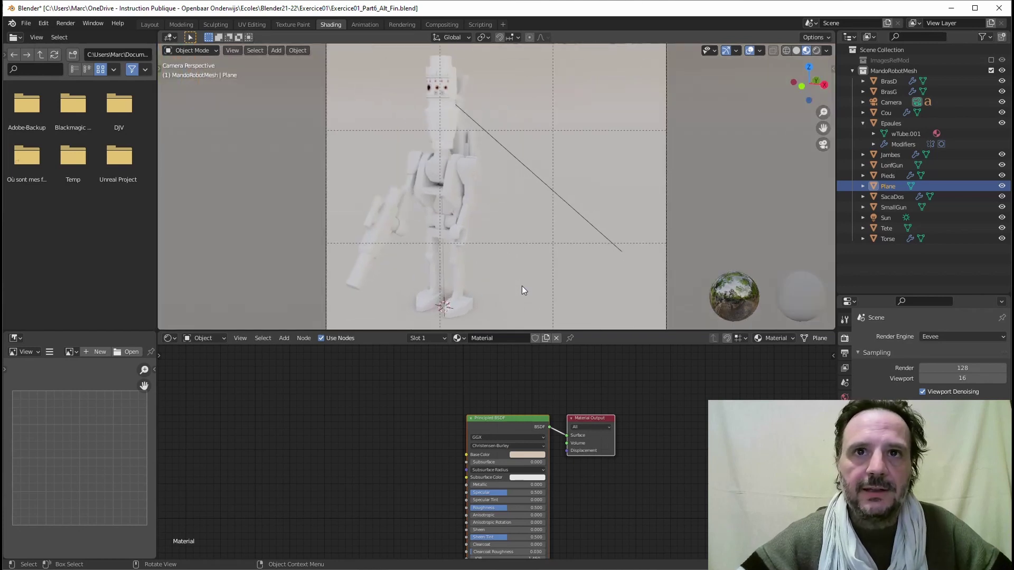
pyautogui.click(816, 51)
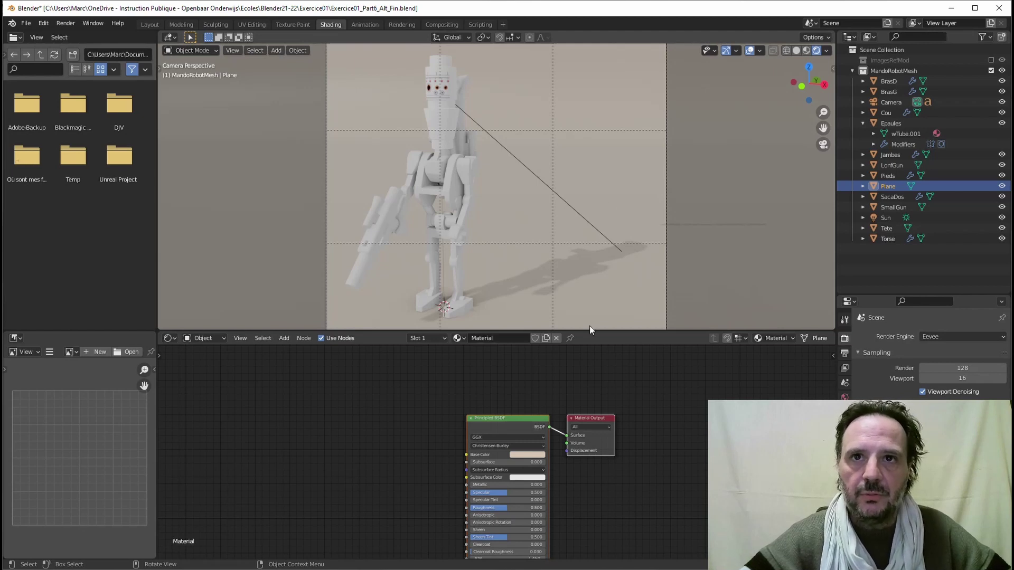
# Brighten the plane's pale orange Base Color to just below full value.
pyautogui.click(526, 455)
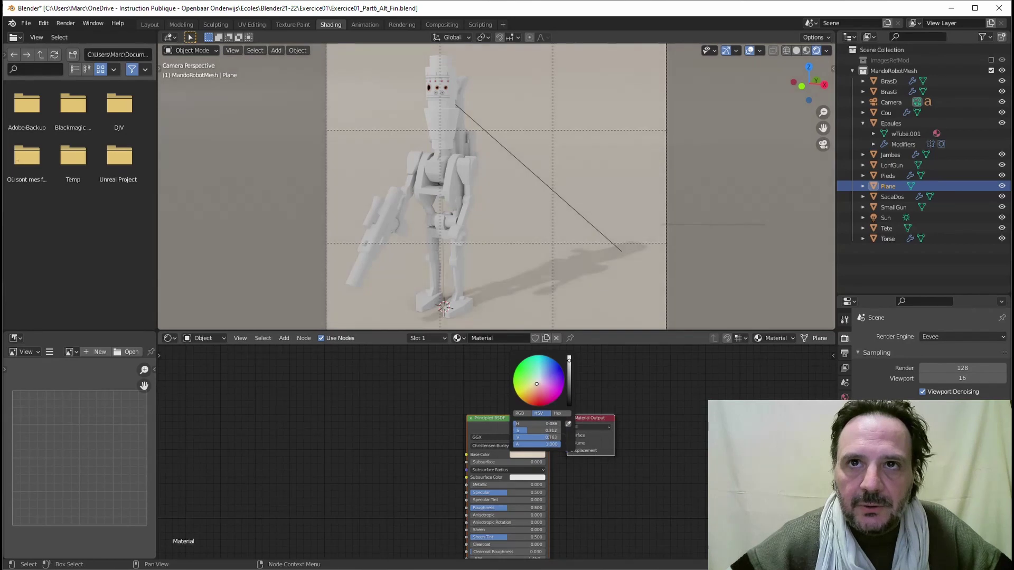
pyautogui.moveTo(569, 361); pyautogui.dragTo(569, 359)
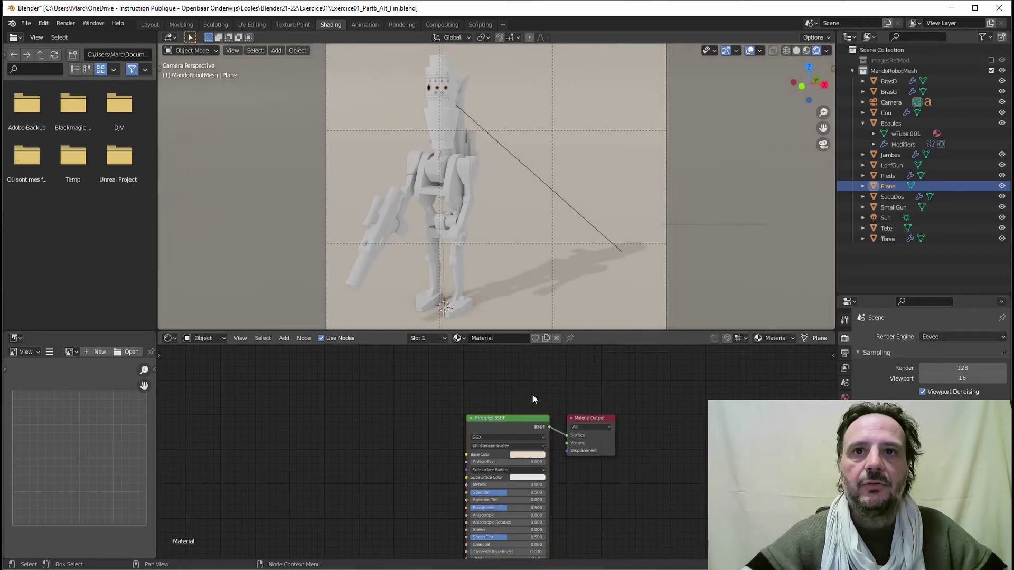
pyautogui.click(539, 455)
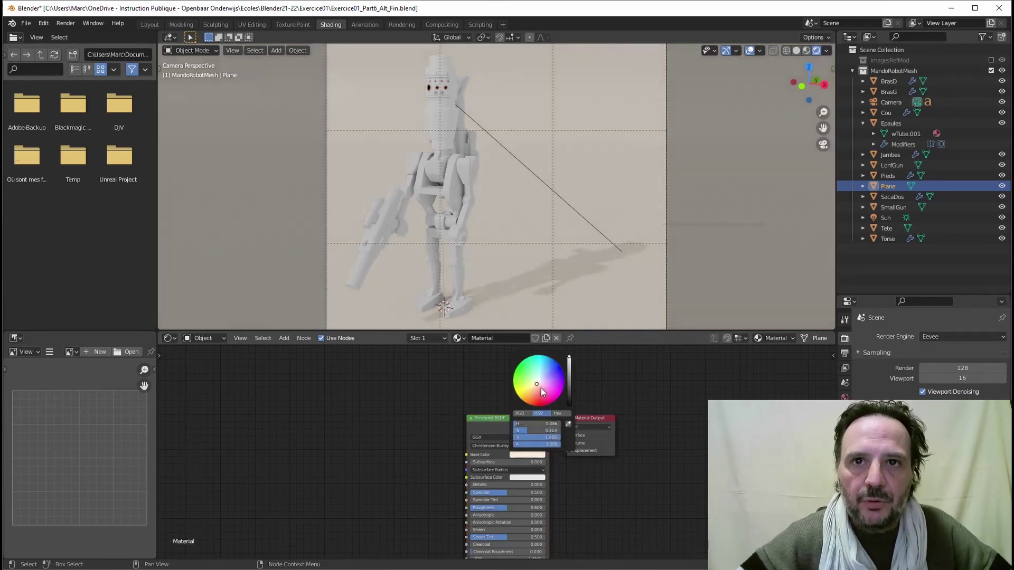
pyautogui.scroll(1, 519, 435)
pyautogui.scroll(4, 520, 433)
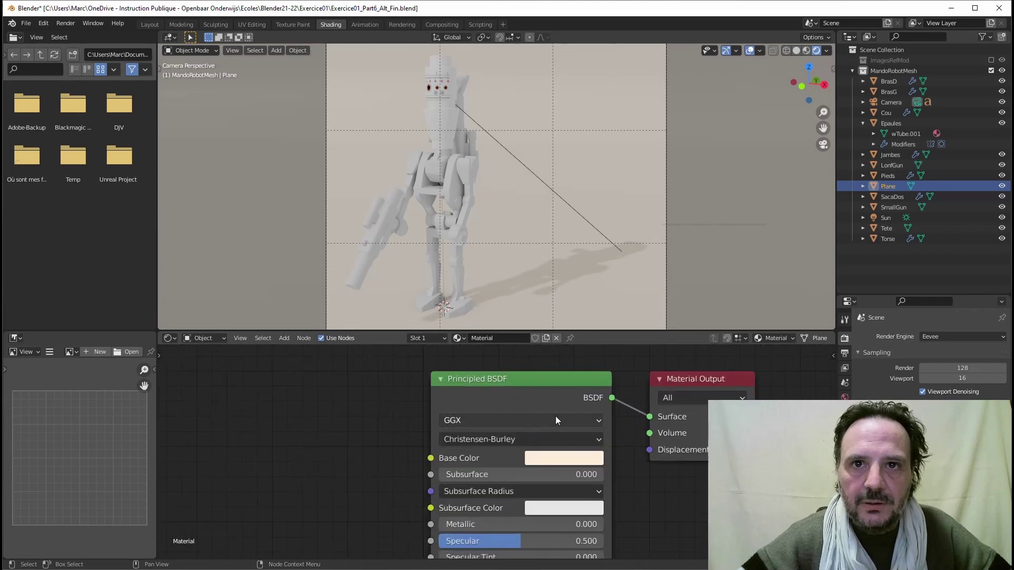
pyautogui.click(506, 441)
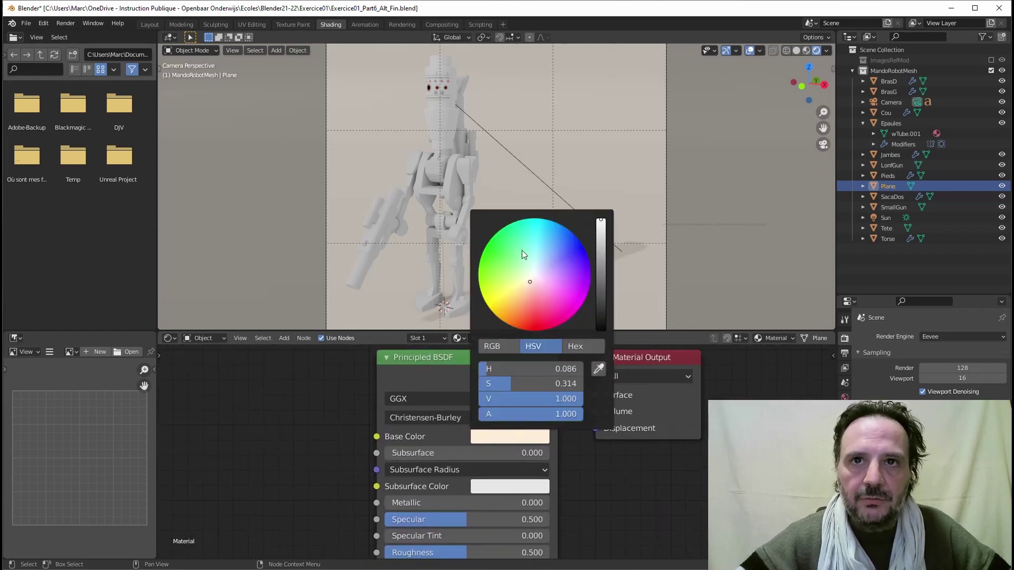
pyautogui.moveTo(602, 222); pyautogui.dragTo(602, 224)
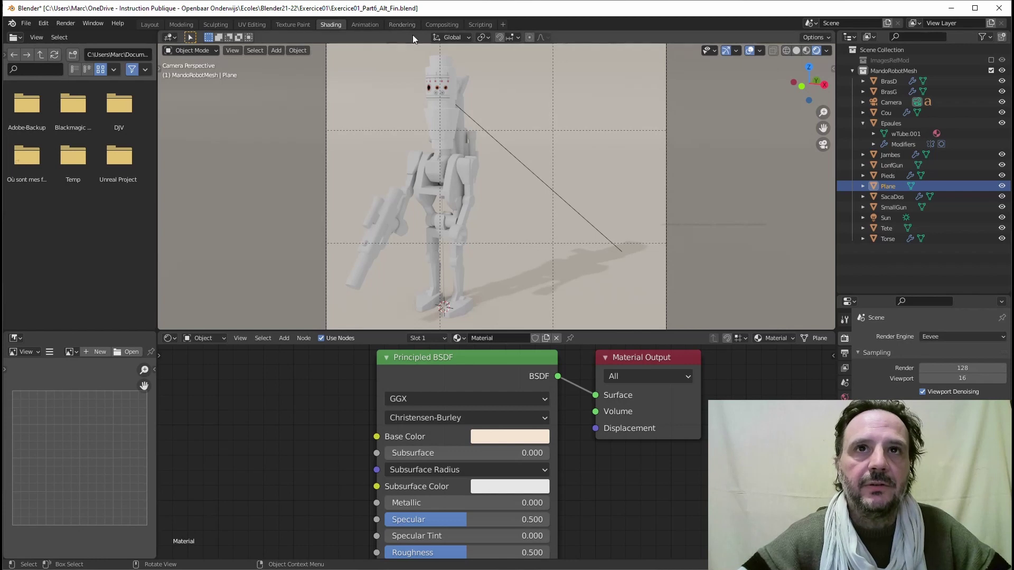
# Select the text object above the robot through the camera in the Layout workspace and show its Nom material in the Shading workspace.
pyautogui.click(149, 24)
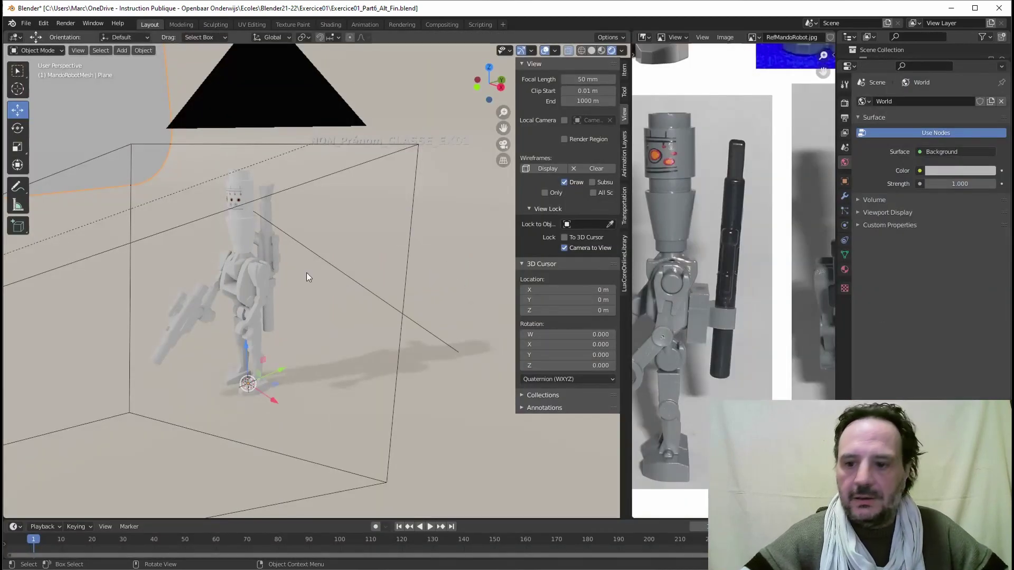
pyautogui.click(504, 145)
pyautogui.click(351, 144)
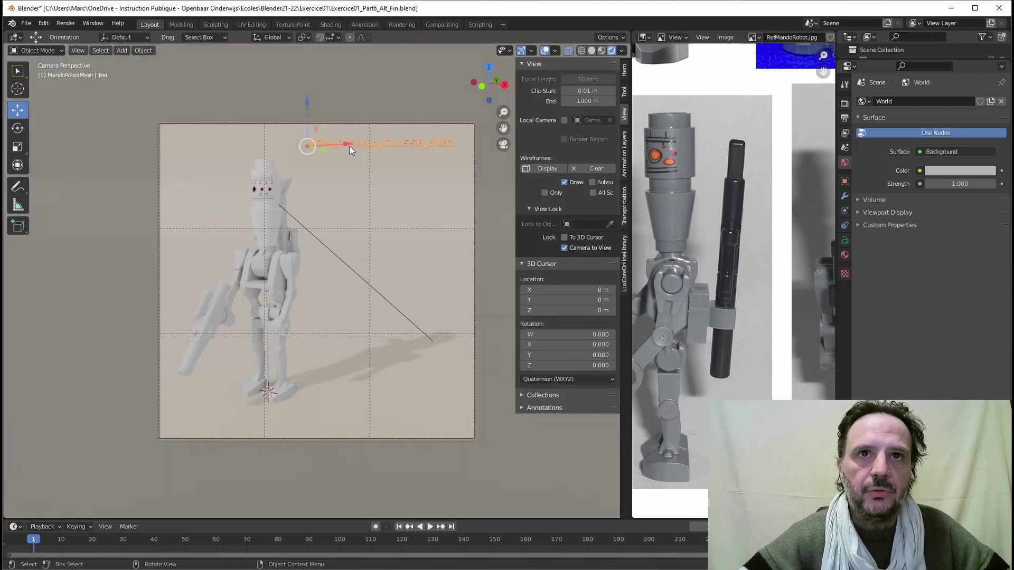
pyautogui.click(330, 24)
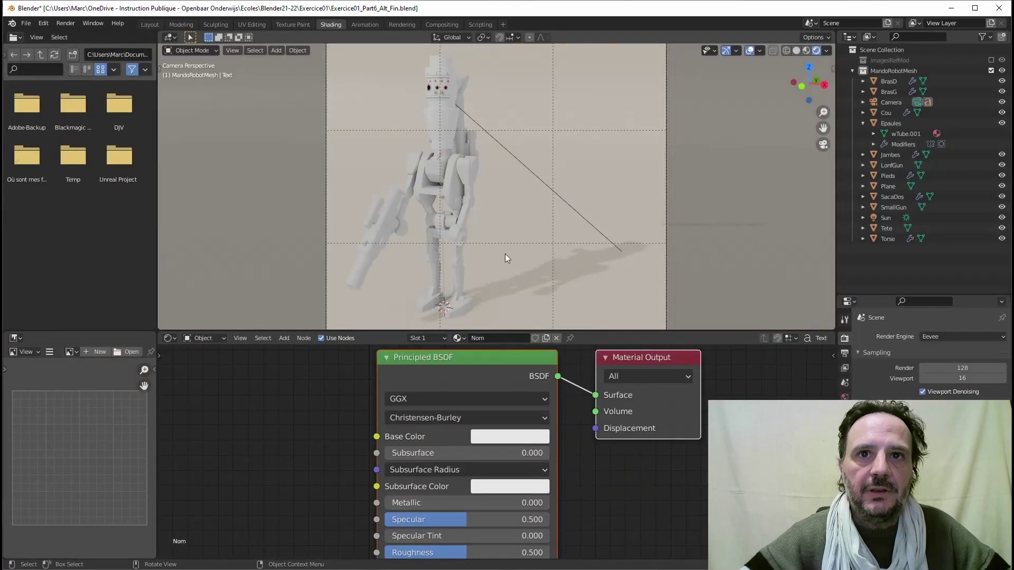
# Give the text's Nom material a dark navy blue Base Color.
pyautogui.click(479, 338)
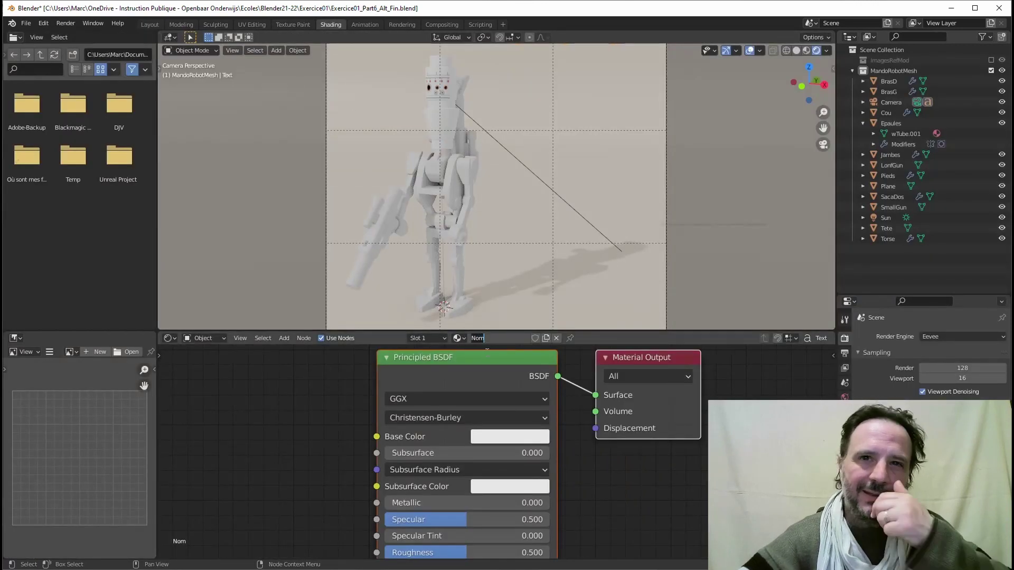
pyautogui.click(509, 436)
pyautogui.click(510, 436)
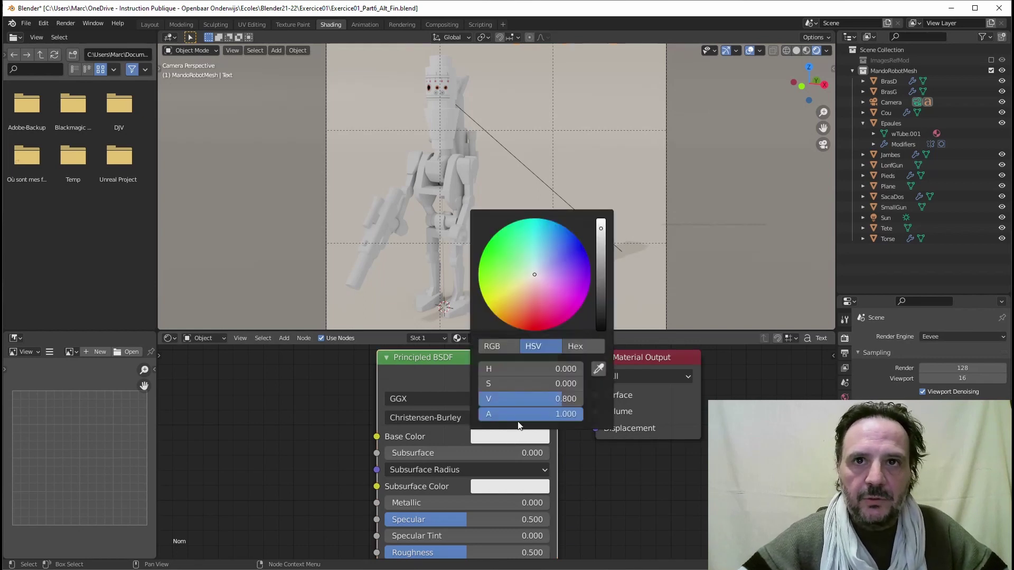
pyautogui.moveTo(532, 271); pyautogui.dragTo(601, 293)
pyautogui.click(600, 253)
pyautogui.moveTo(567, 246); pyautogui.dragTo(564, 251)
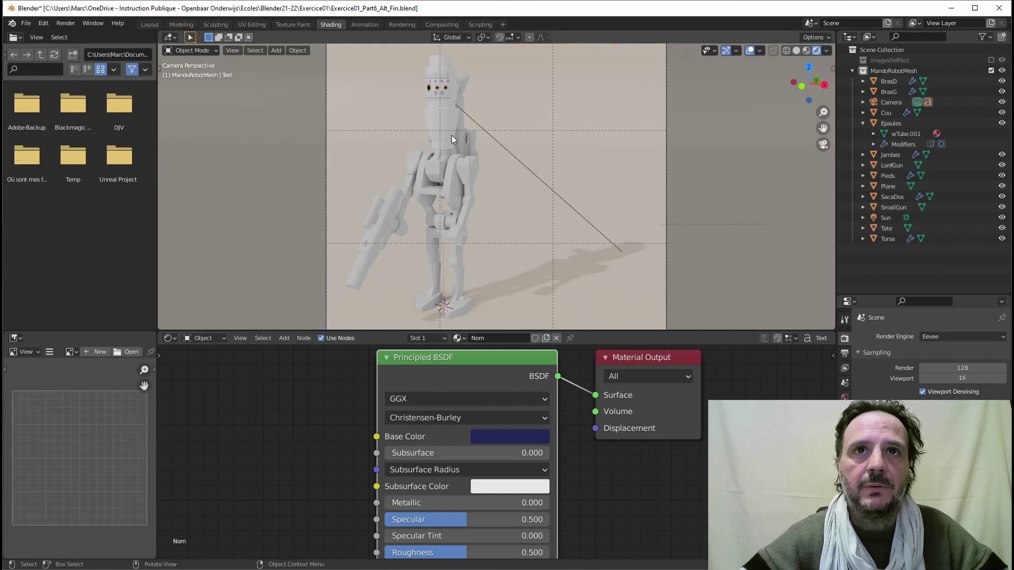
# Return to the Layout workspace and review the scene's render settings and its output dimensions, path and file format.
pyautogui.click(155, 24)
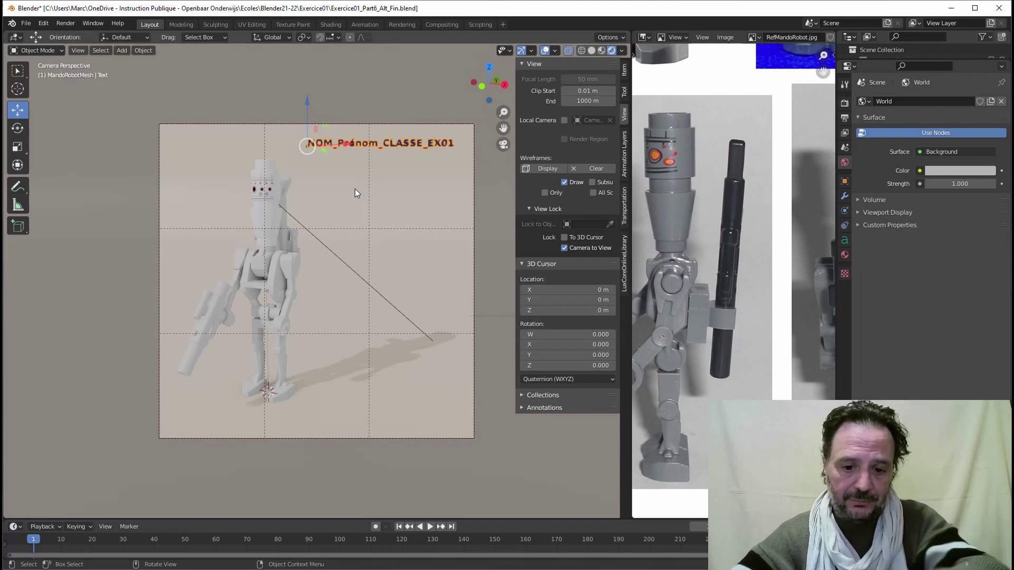
pyautogui.click(62, 23)
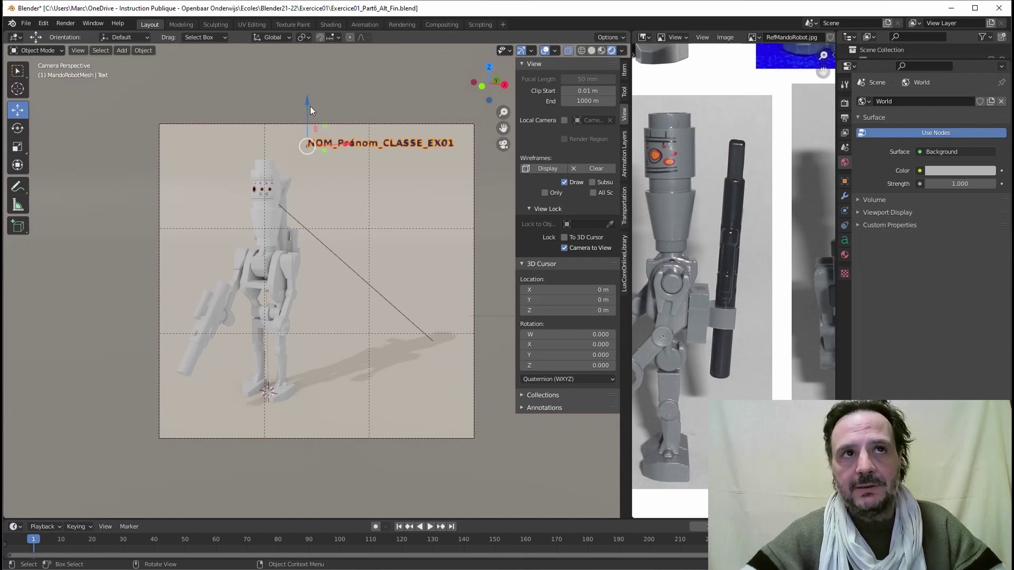
pyautogui.click(64, 24)
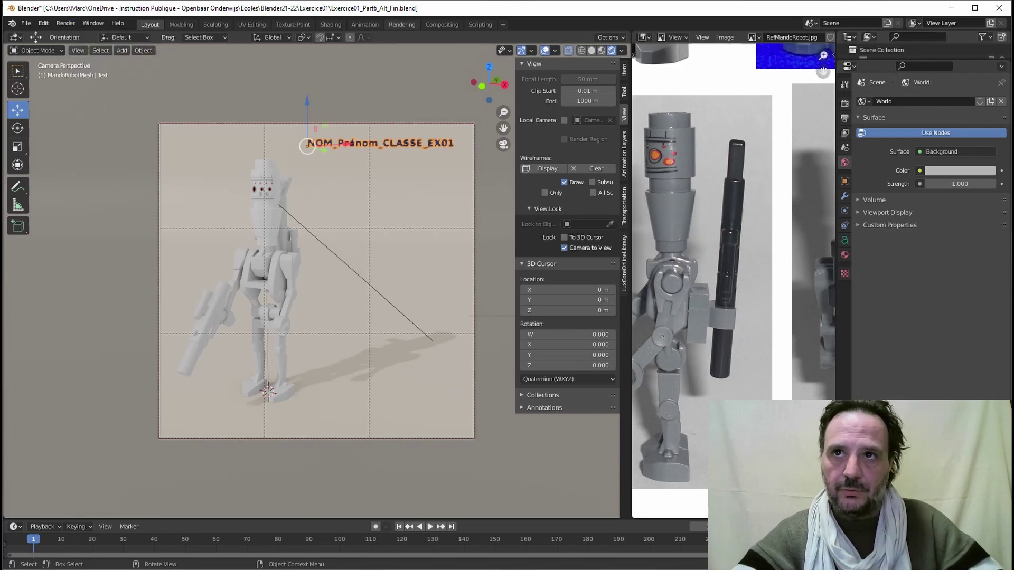
pyautogui.click(844, 104)
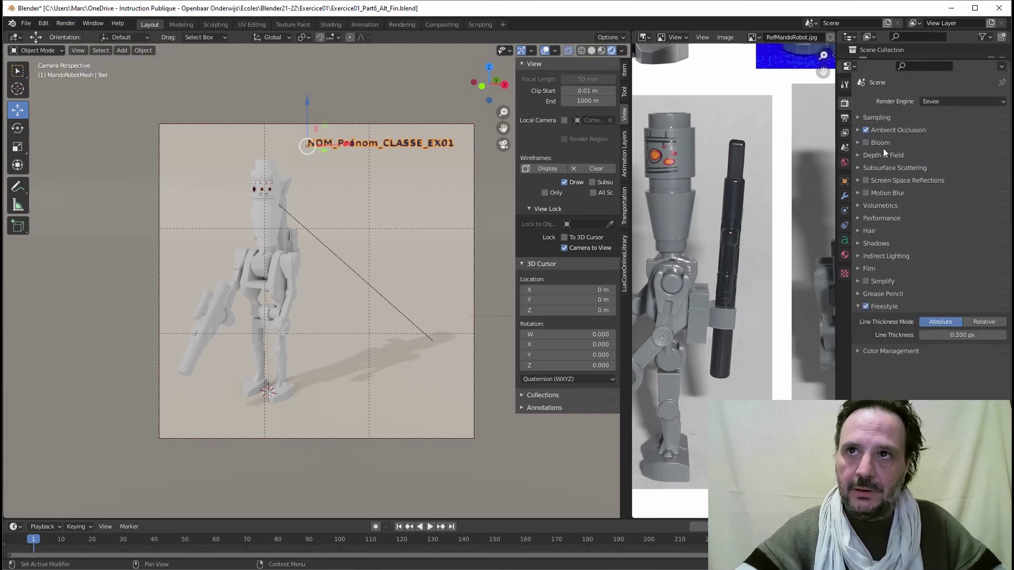
pyautogui.click(844, 119)
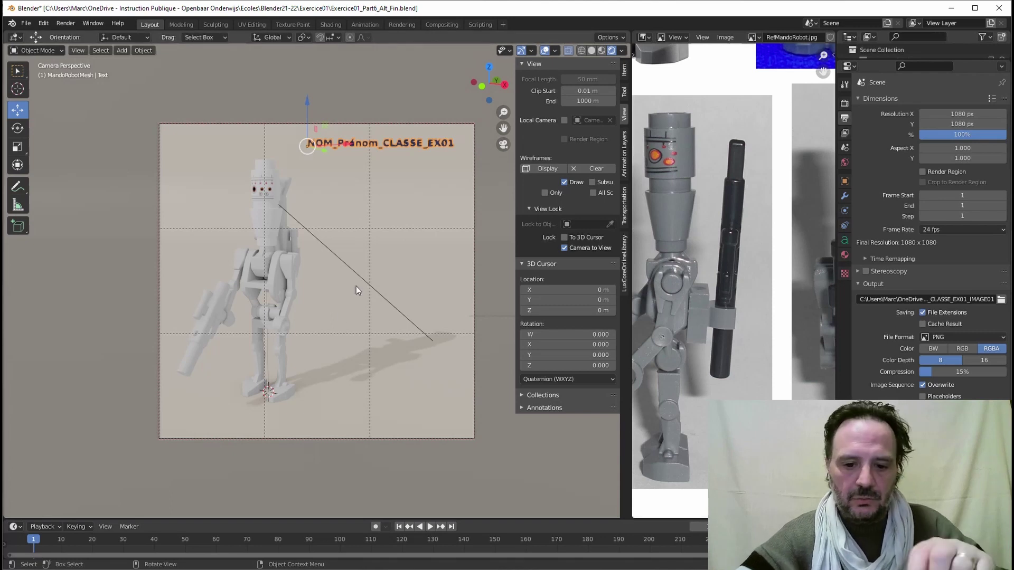
# Render a still image through the scene camera, look at the options for saving it, and close the render window.
pyautogui.press('F12')
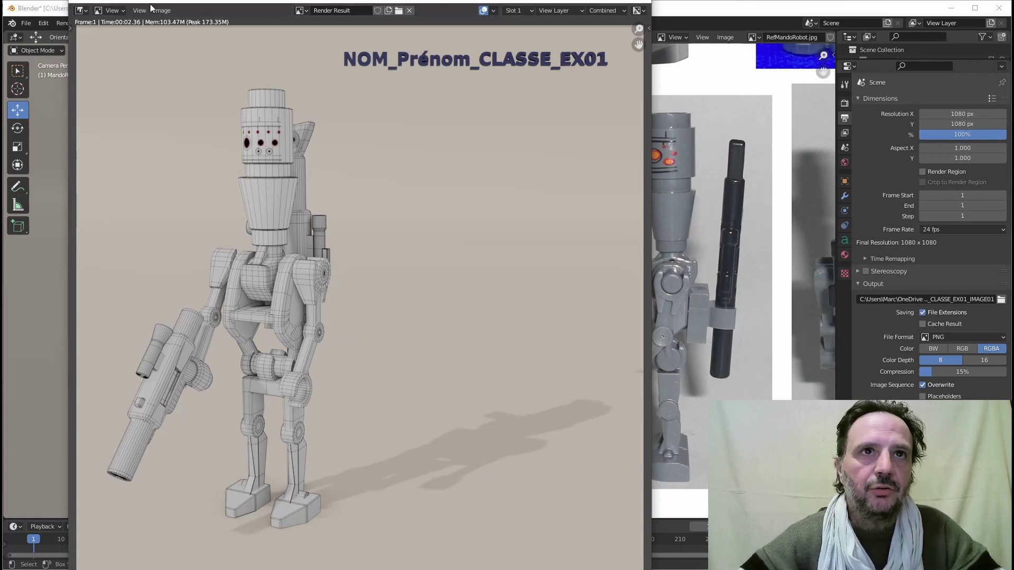
pyautogui.click(162, 10)
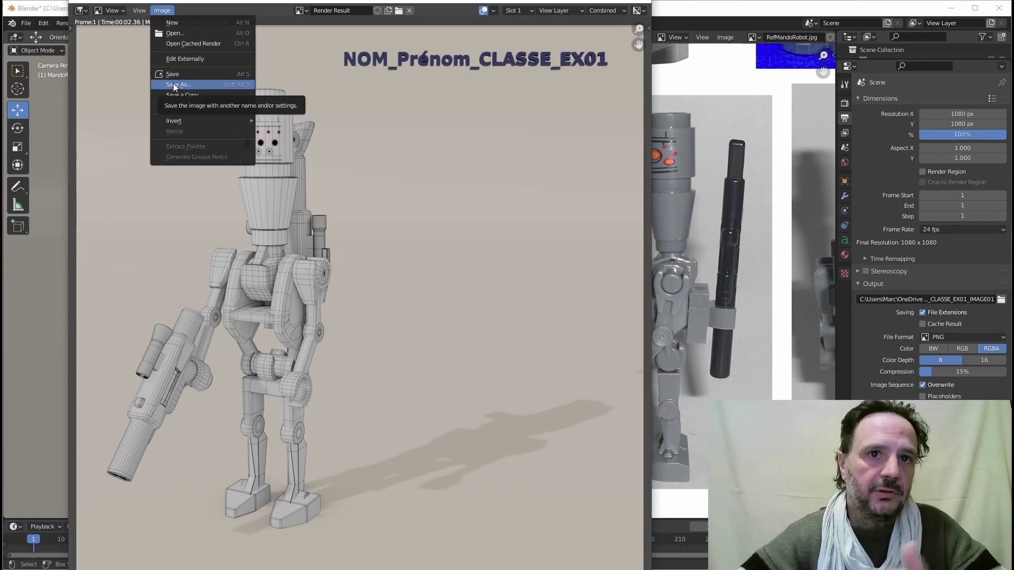
pyautogui.click(641, 5)
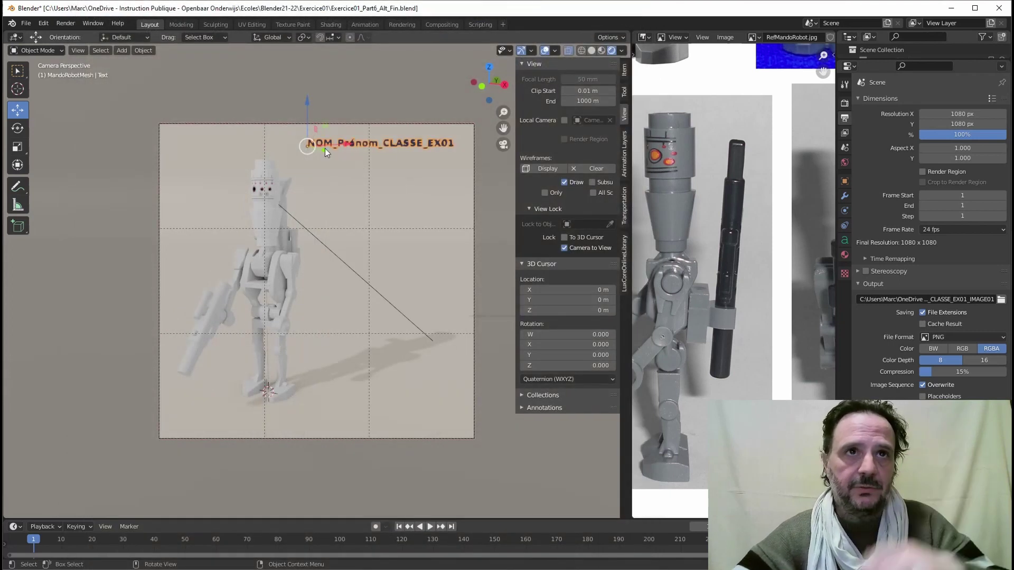
# Render the one-frame animation so that the image is written to the configured output path.
pyautogui.click(66, 23)
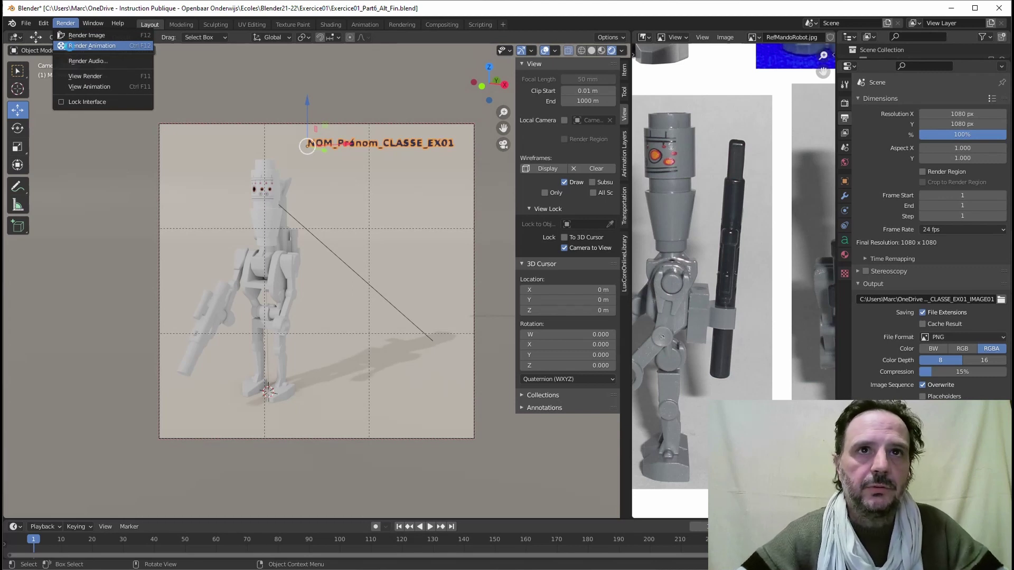
pyautogui.click(70, 46)
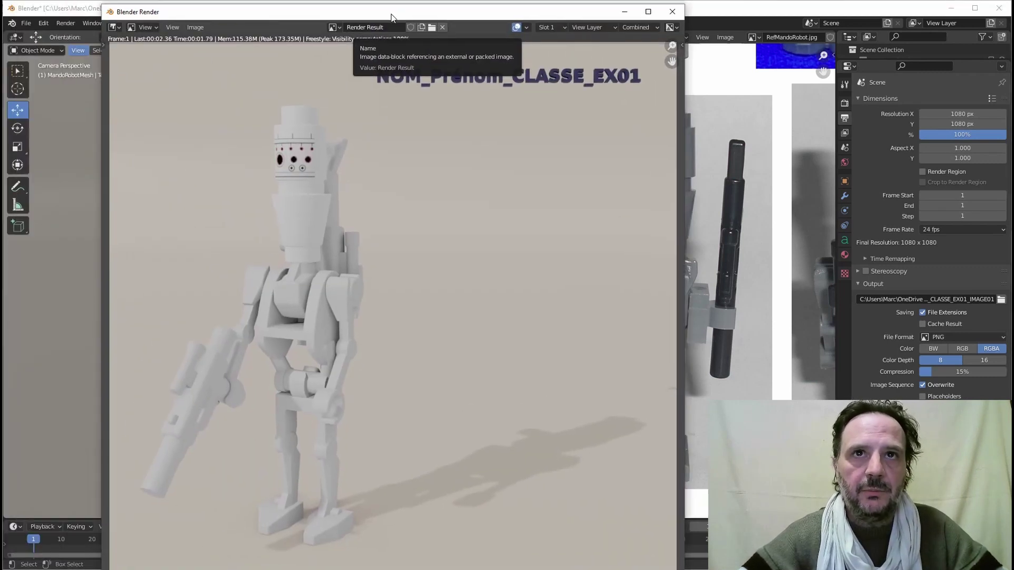